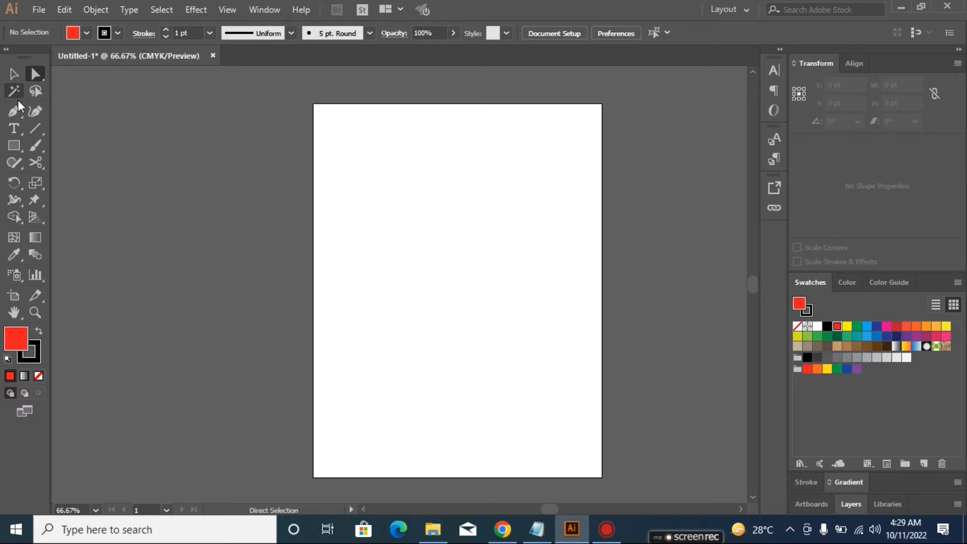
- Draw a square about 96 pt wide near the artboard's top-left corner and give it the default white fill and black stroke
{"action": "left_click", "coordinate": [15, 146]}
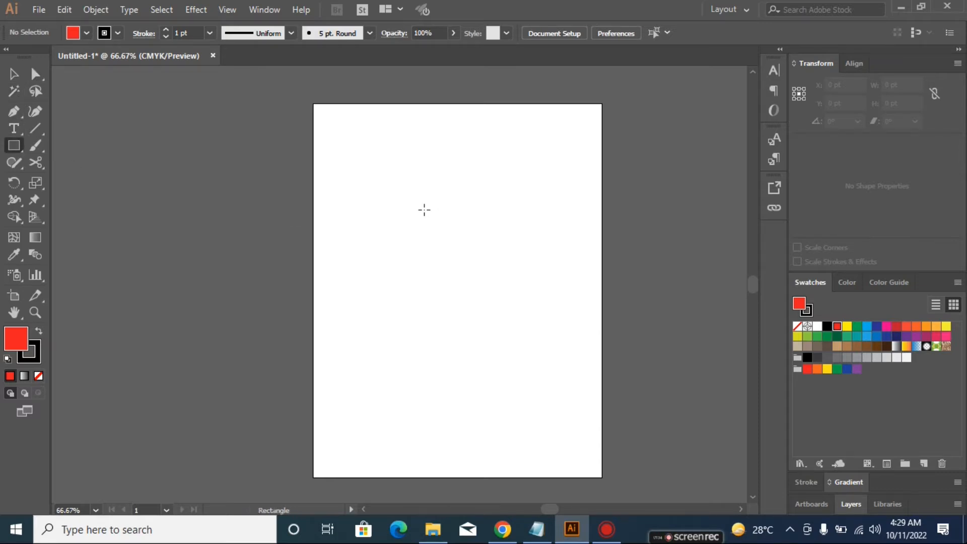
{"action": "left_click_drag", "start_coordinate": [344, 127], "coordinate": [390, 172]}
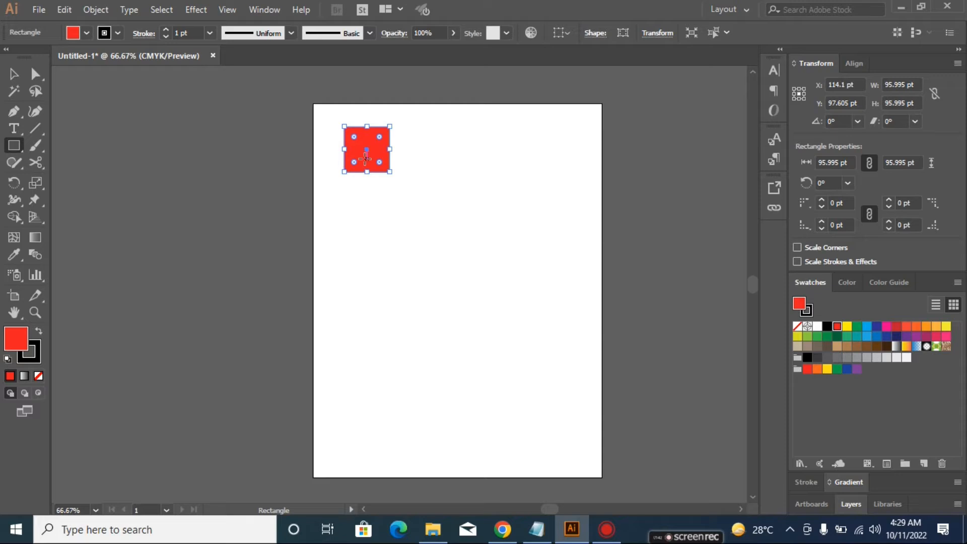
{"action": "left_click", "coordinate": [8, 360]}
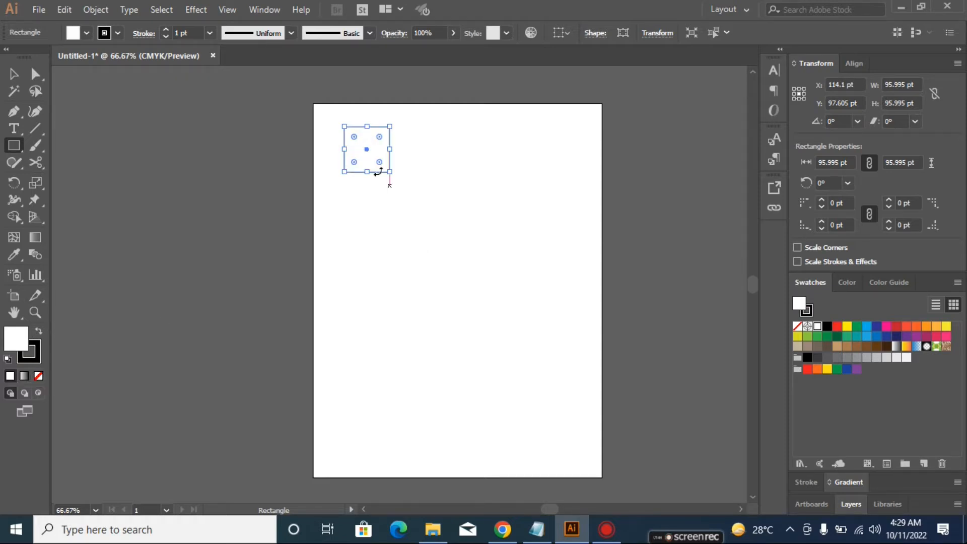
- Duplicate the square horizontally at even spacing to make a row of four squares
{"action": "left_click", "coordinate": [14, 74]}
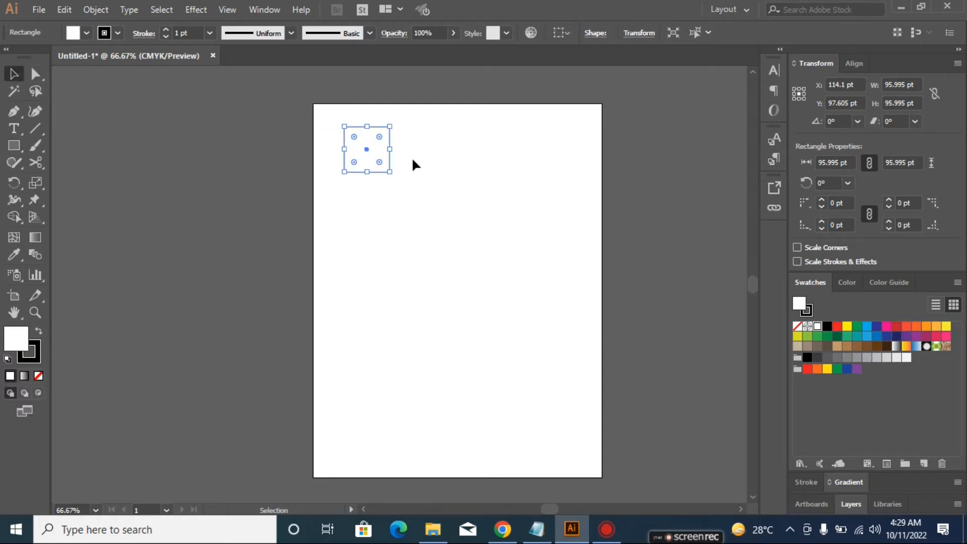
{"action": "left_click_drag", "start_coordinate": [367, 150], "coordinate": [420, 149]}
{"action": "key", "text": "ctrl+d"}
{"action": "key", "text": "ctrl+d"}
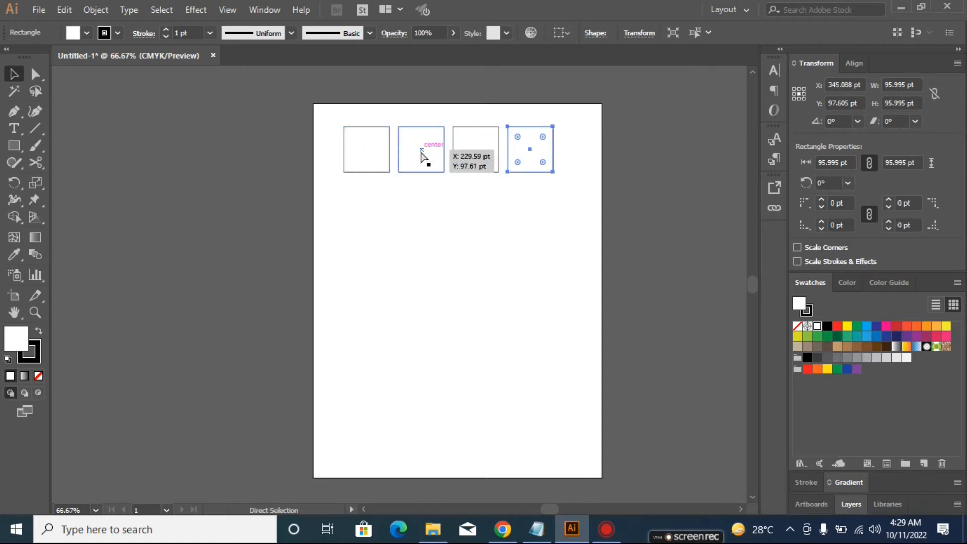
- Duplicate the row of four squares downward at even spacing to make six rows
{"action": "left_click_drag", "start_coordinate": [331, 112], "coordinate": [567, 189]}
{"action": "left_click_drag", "start_coordinate": [455, 159], "coordinate": [455, 219]}
{"action": "key", "text": "ctrl+d"}
{"action": "key", "text": "ctrl+d"}
{"action": "key", "text": "ctrl+d"}
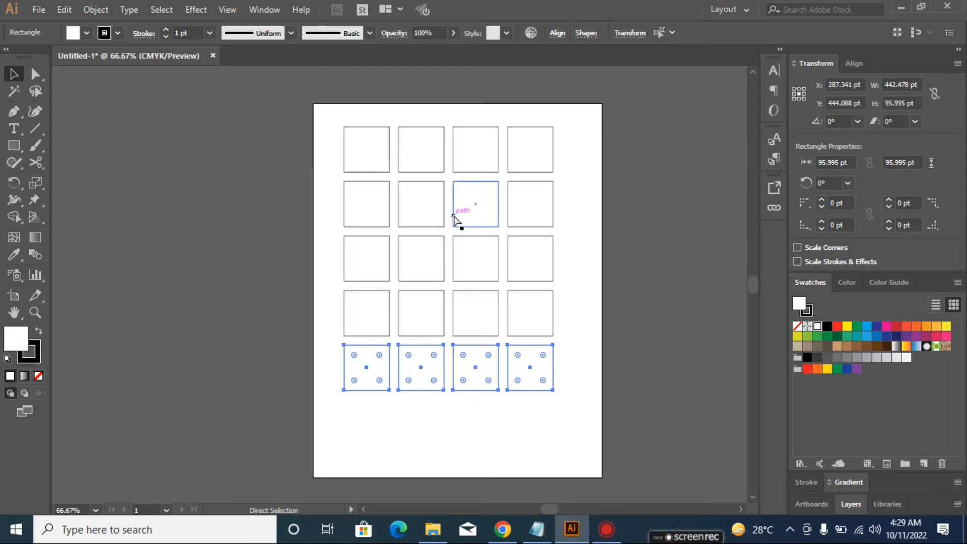
{"action": "key", "text": "ctrl+d"}
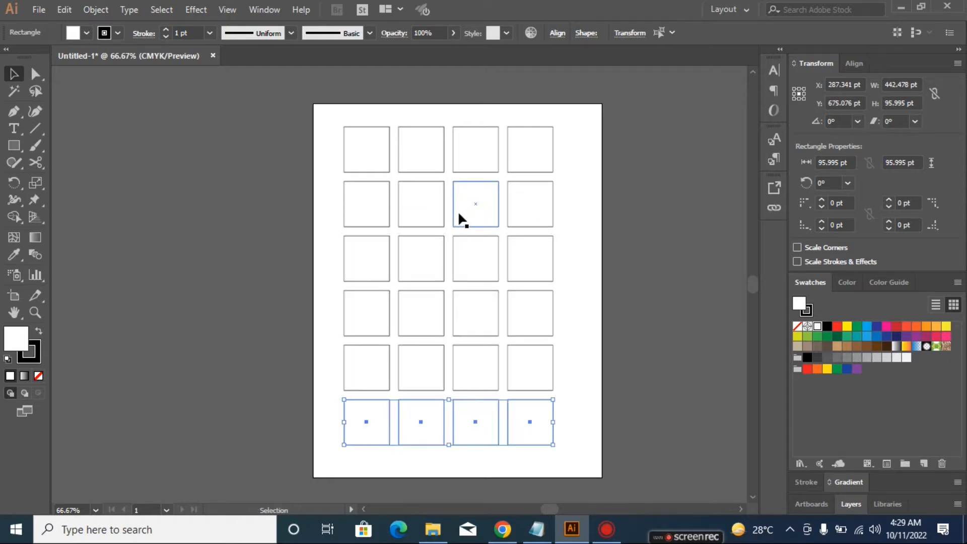
- Fill the four squares of the first row with light green, red, yellow and dark red, in that order
{"action": "left_click", "coordinate": [378, 160]}
{"action": "left_click", "coordinate": [808, 336]}
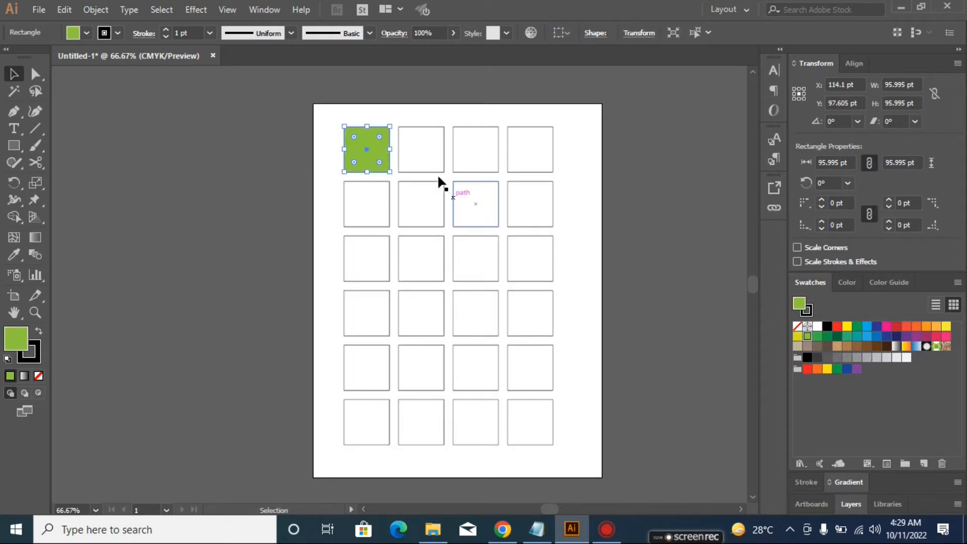
{"action": "left_click", "coordinate": [427, 149]}
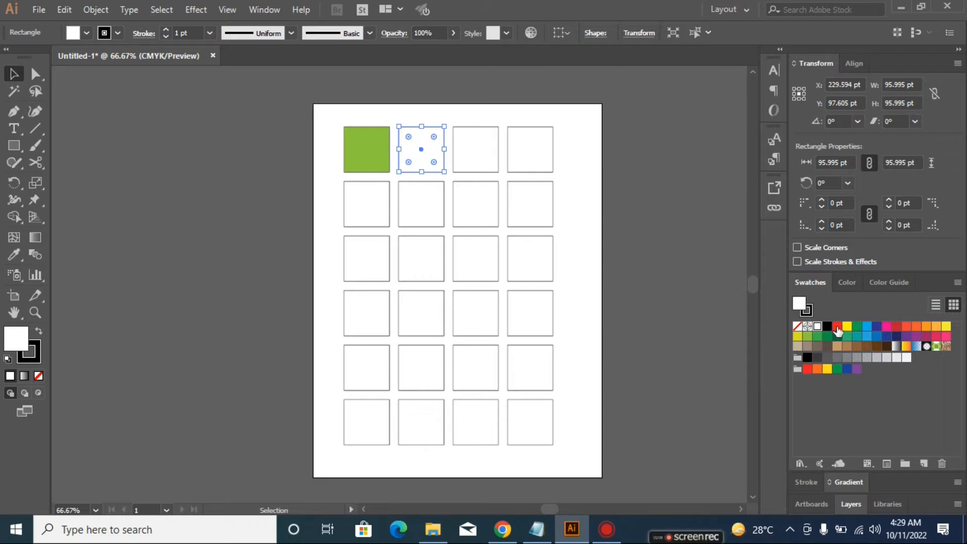
{"action": "left_click", "coordinate": [838, 326]}
{"action": "left_click", "coordinate": [474, 166]}
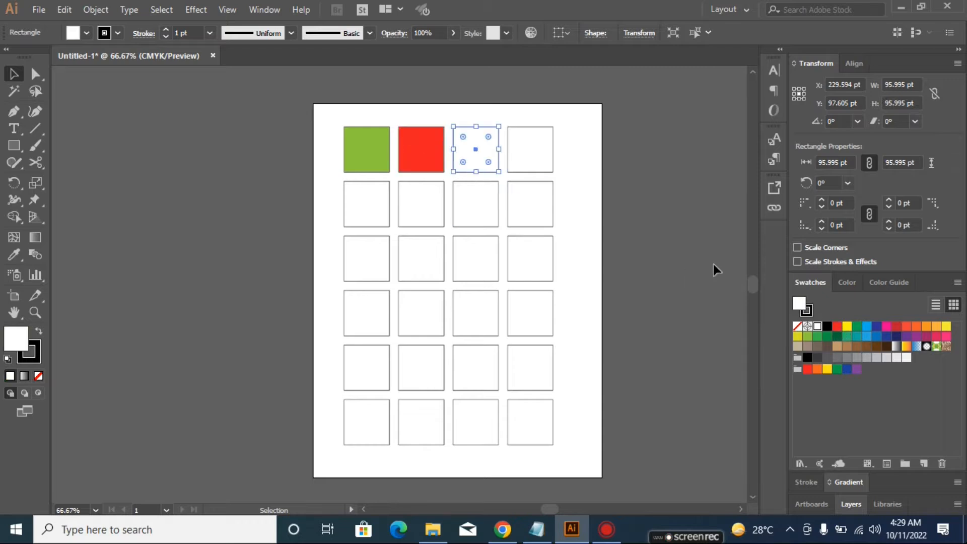
{"action": "left_click", "coordinate": [847, 327]}
{"action": "left_click", "coordinate": [533, 140]}
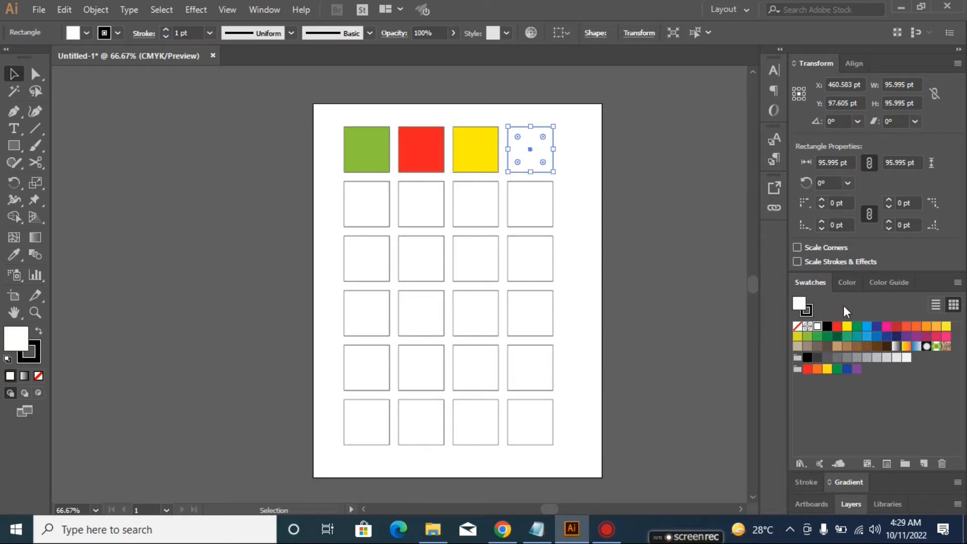
{"action": "left_click", "coordinate": [897, 327]}
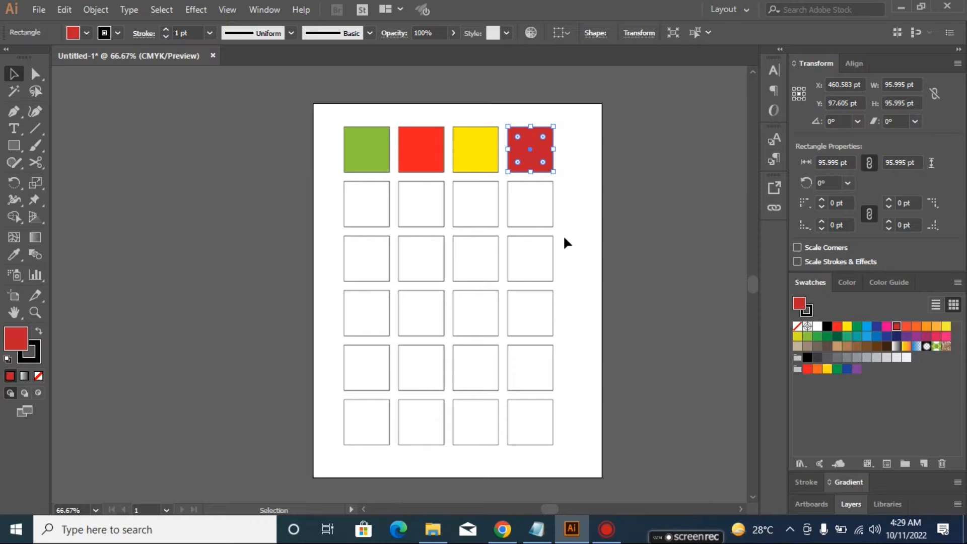
- Replace the five white rows with five evenly spaced copies of the coloured row below it
{"action": "left_click_drag", "start_coordinate": [579, 458], "coordinate": [316, 177]}
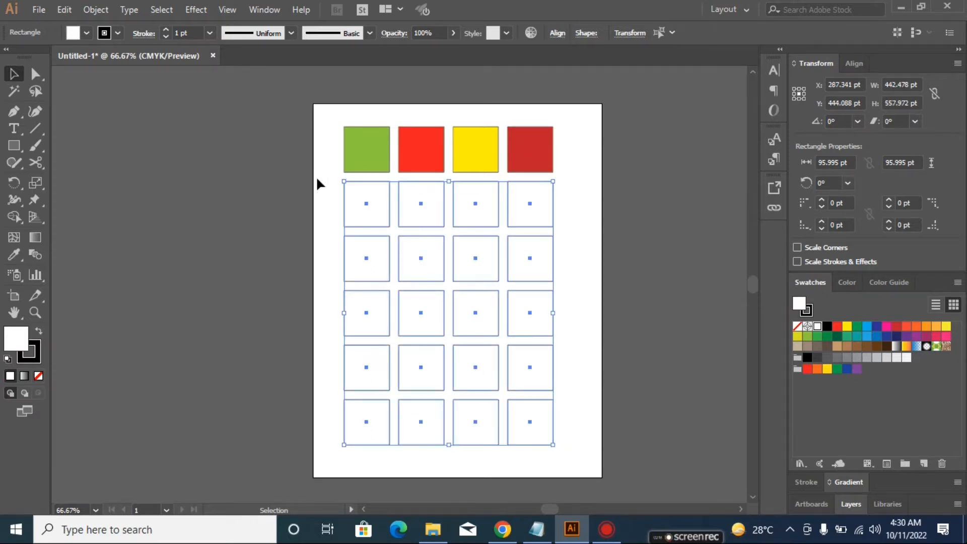
{"action": "key", "text": "Delete"}
{"action": "left_click_drag", "start_coordinate": [325, 114], "coordinate": [579, 181]}
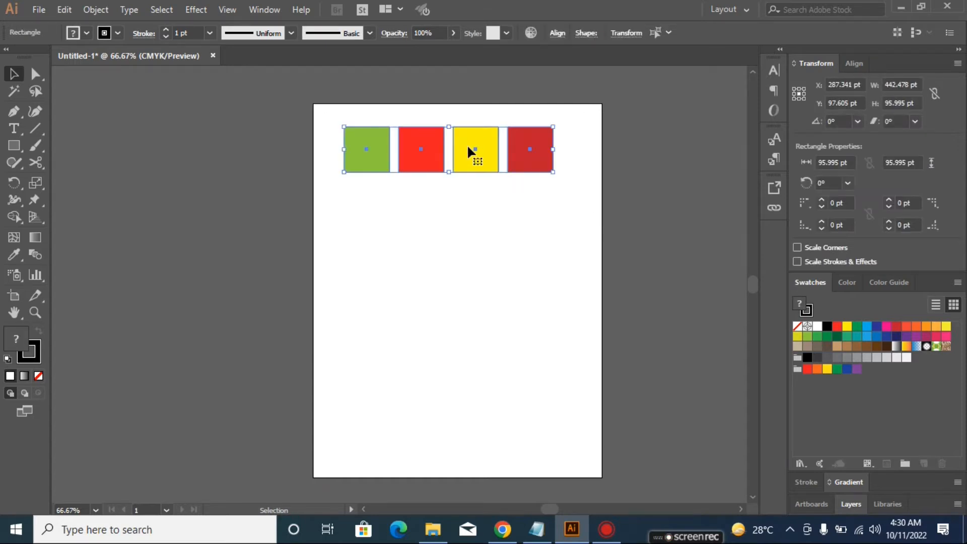
{"action": "left_click_drag", "start_coordinate": [467, 144], "coordinate": [468, 206]}
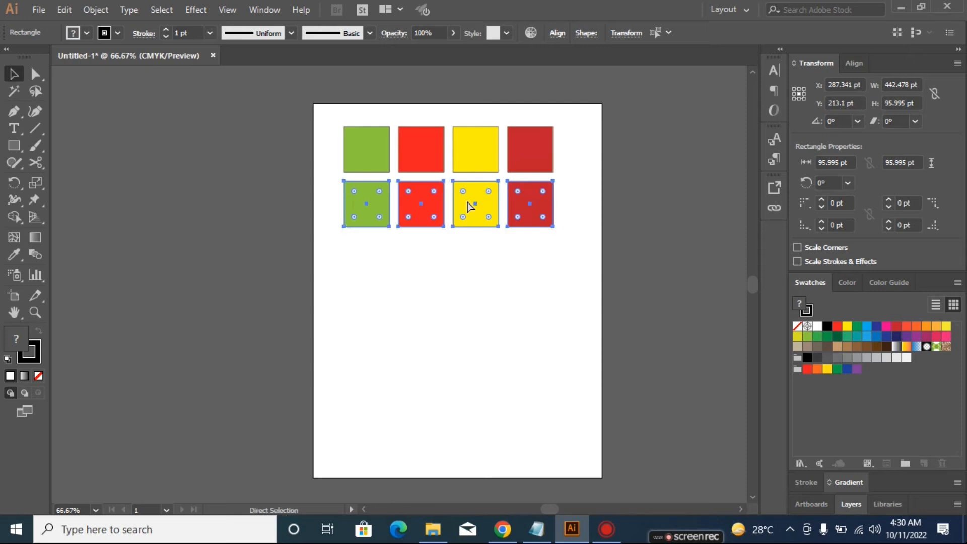
{"action": "key", "text": "ctrl+d"}
{"action": "key", "text": "ctrl+d"}
{"action": "key", "text": "ctrl+d"}
{"action": "key", "text": "ctrl+d"}
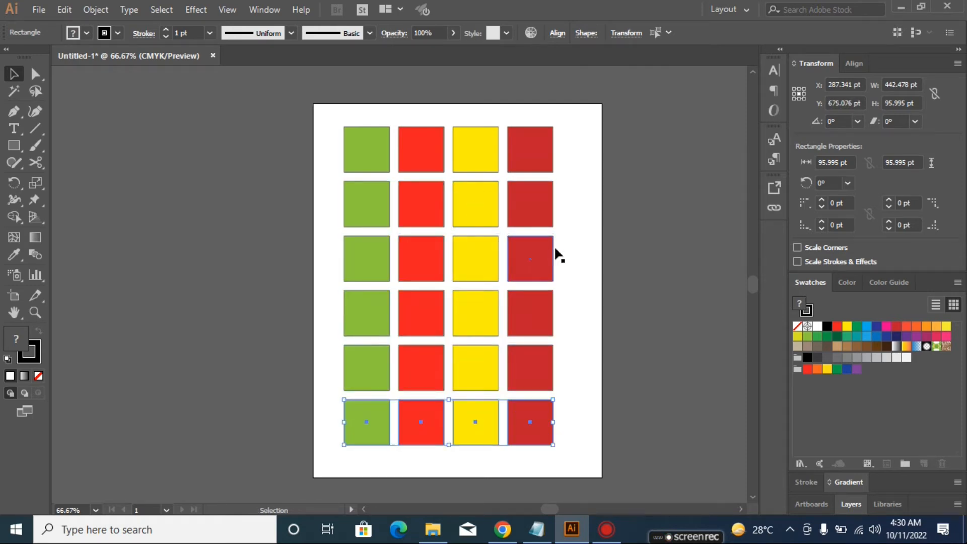
{"action": "left_click", "coordinate": [576, 245]}
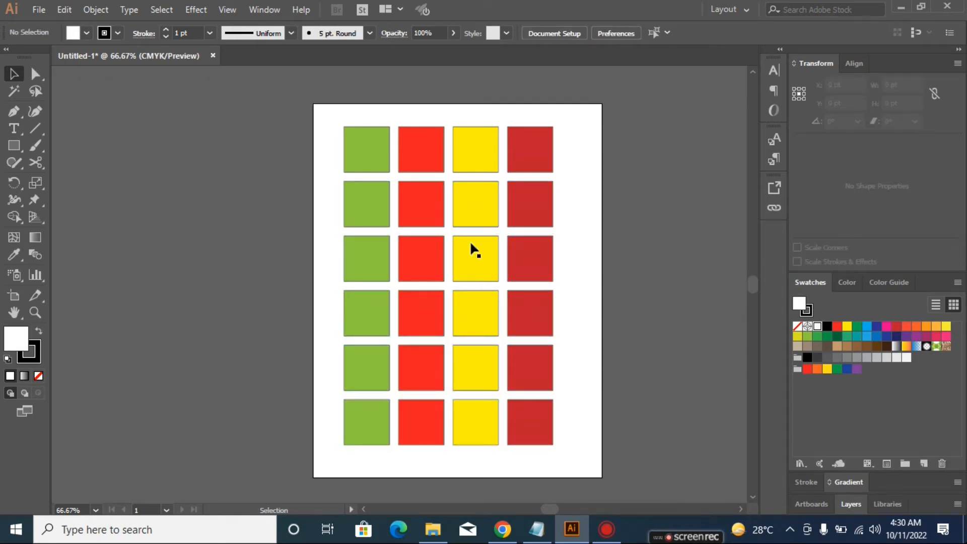
- Select all light green squares with the Magic Wand and recolour them dark blue
{"action": "left_click", "coordinate": [14, 91]}
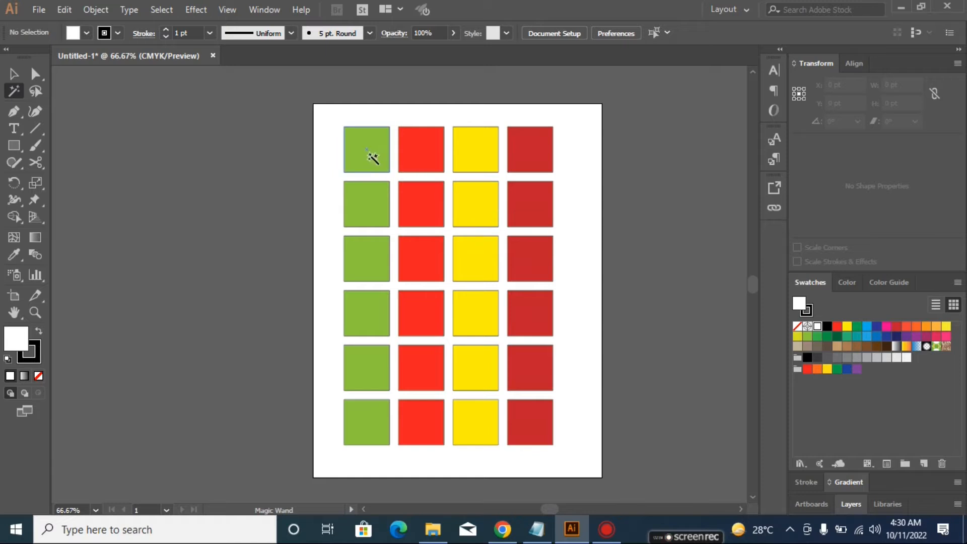
{"action": "left_click", "coordinate": [378, 158]}
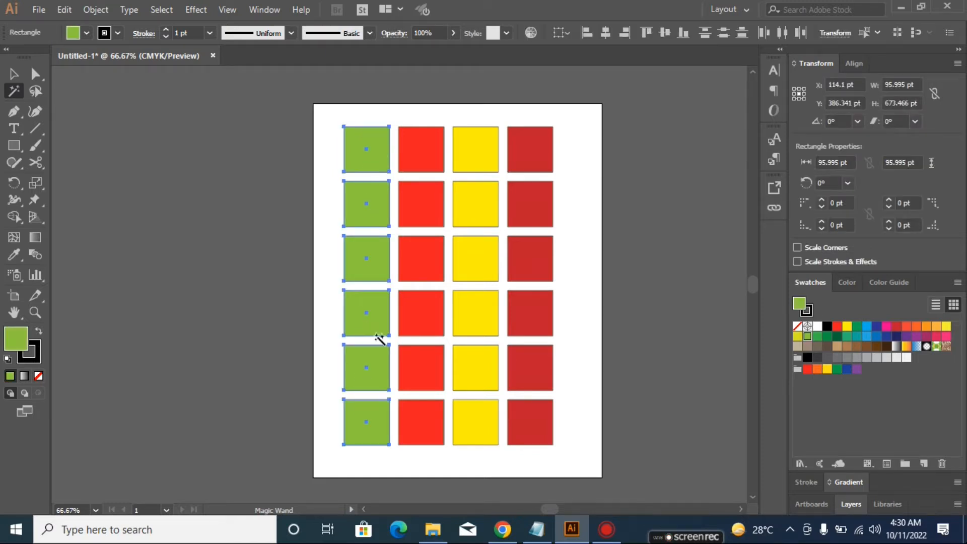
{"action": "left_click", "coordinate": [857, 328]}
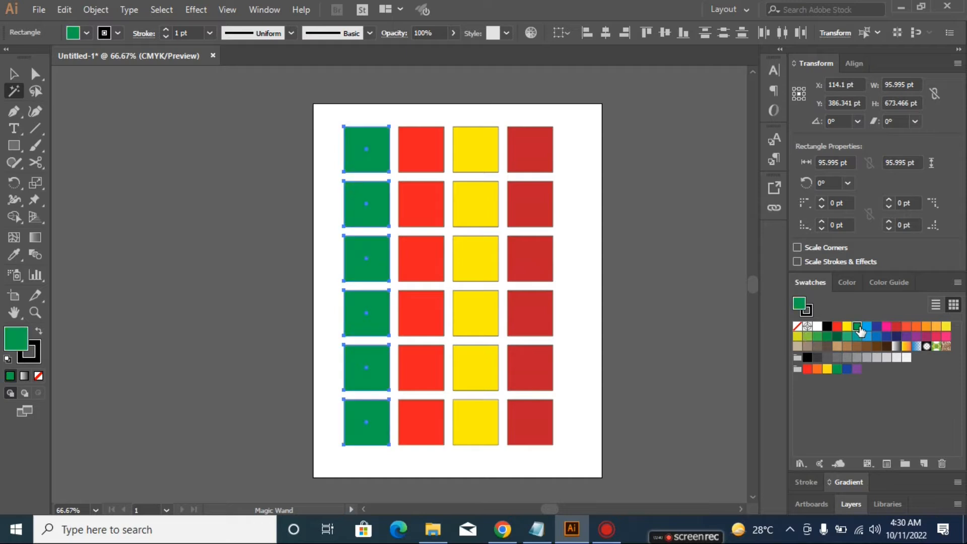
{"action": "left_click", "coordinate": [878, 327]}
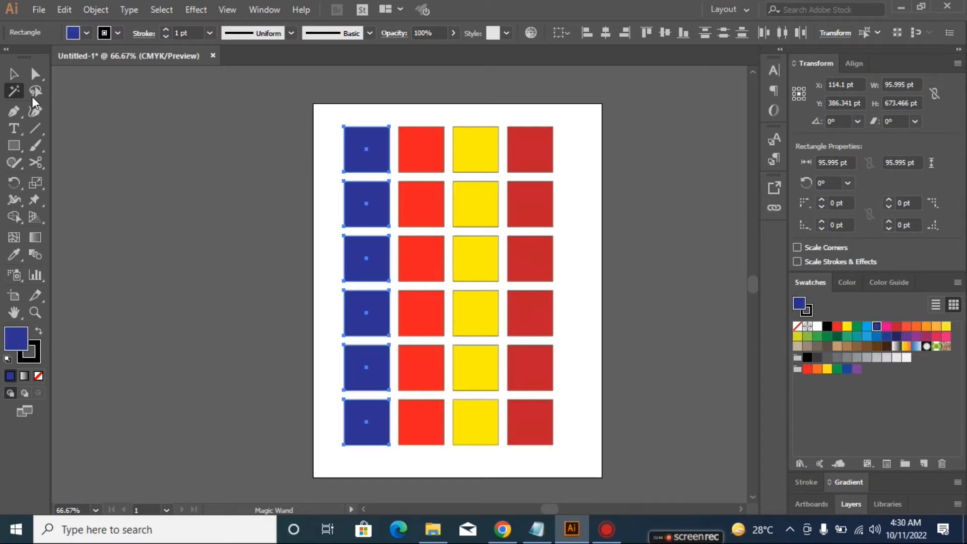
- Select all dark red squares with the Magic Wand, delete them and undo the deletion
{"action": "left_click", "coordinate": [482, 154]}
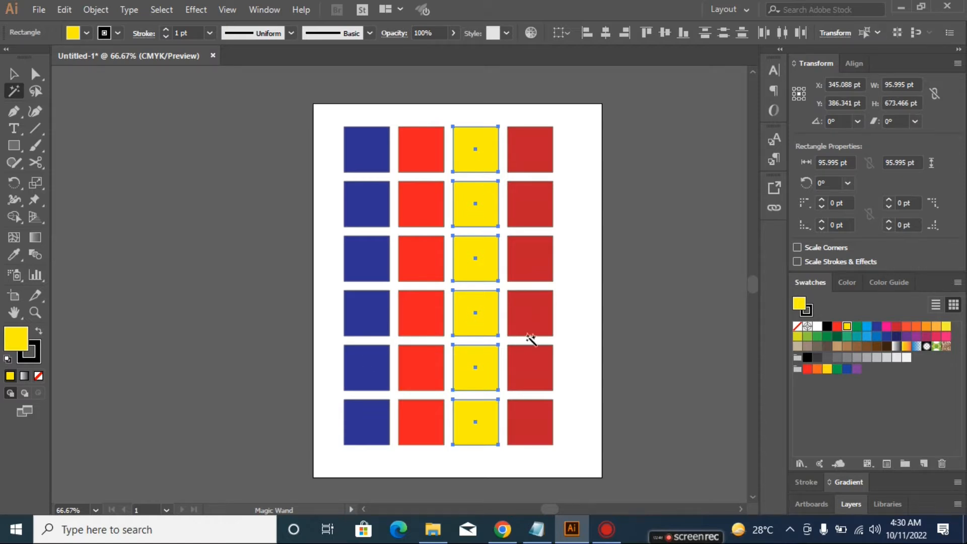
{"action": "left_click", "coordinate": [531, 151]}
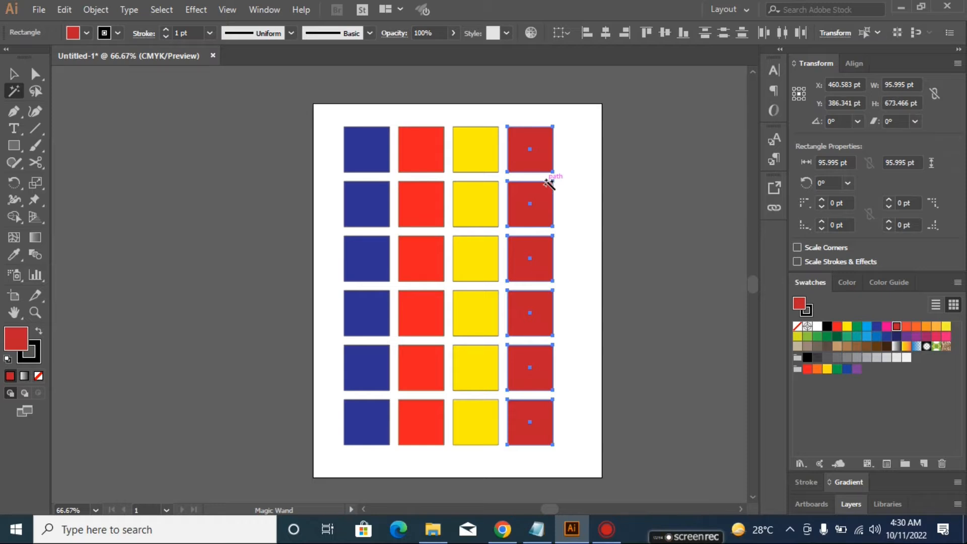
{"action": "key", "text": "Delete"}
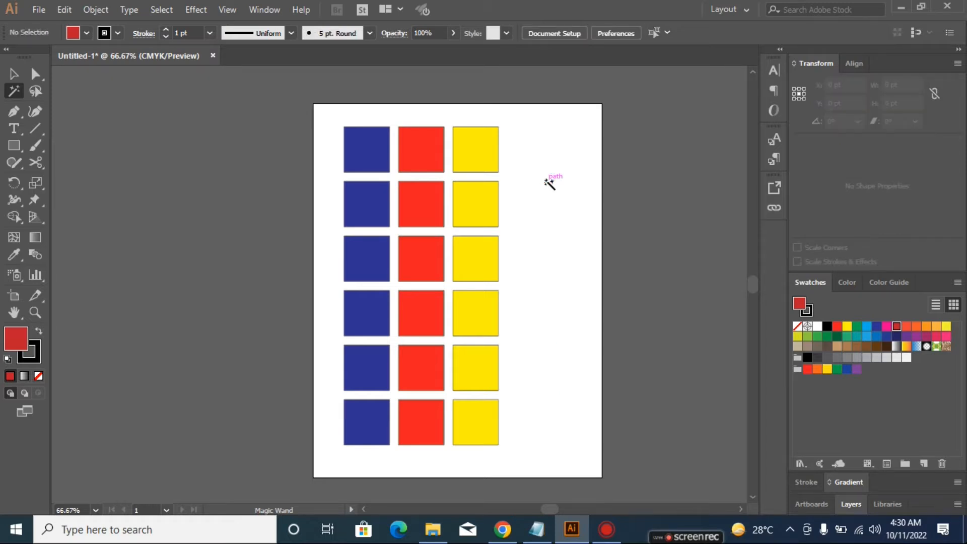
{"action": "key", "text": "ctrl+z"}
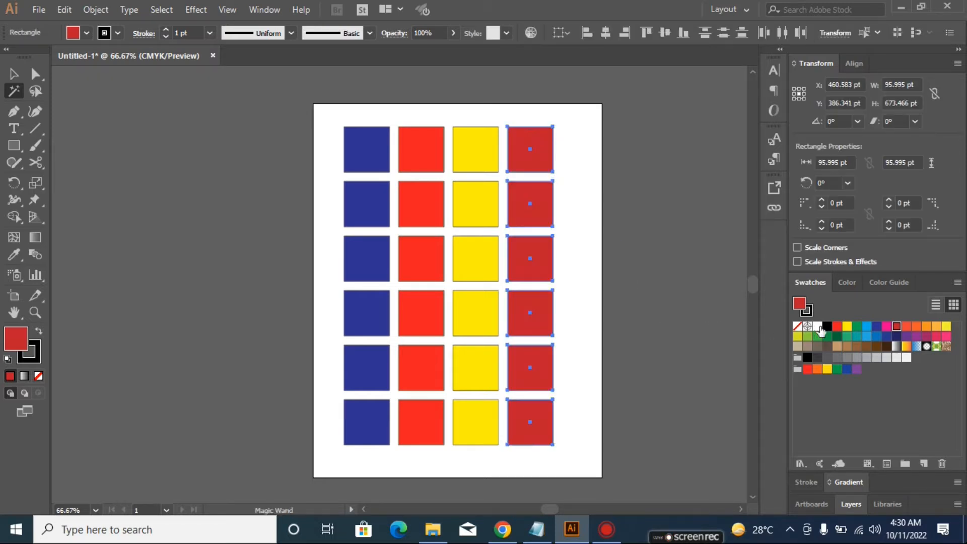
- Fill the selected dark red squares with the grey swatch C=0 M=0 Y=0 K=60
{"action": "left_click", "coordinate": [817, 327]}
{"action": "left_click", "coordinate": [847, 327]}
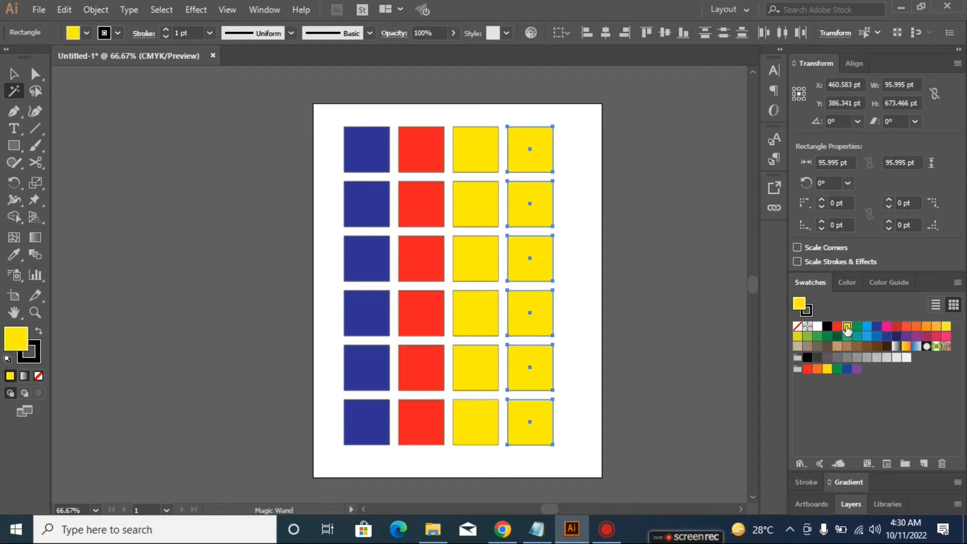
{"action": "left_click", "coordinate": [847, 358]}
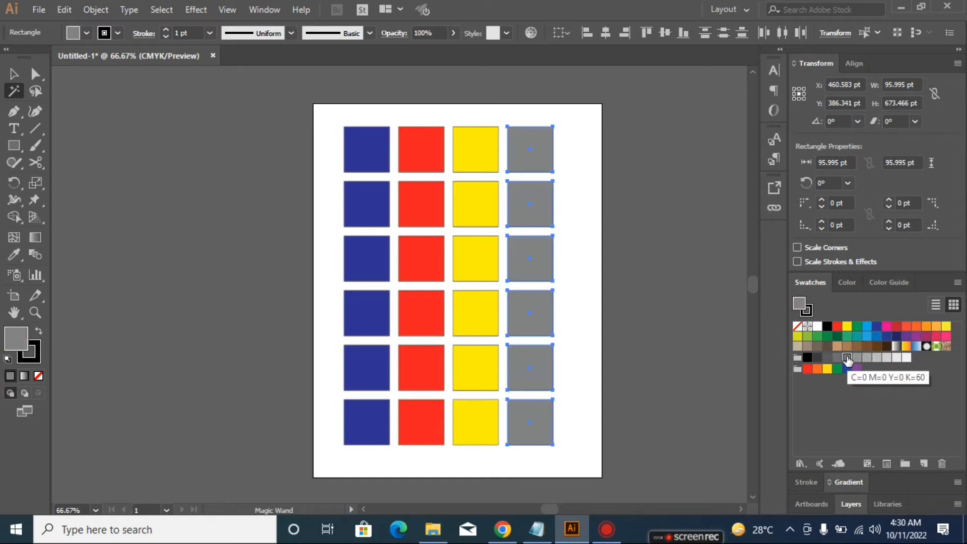
{"action": "key", "text": "v"}
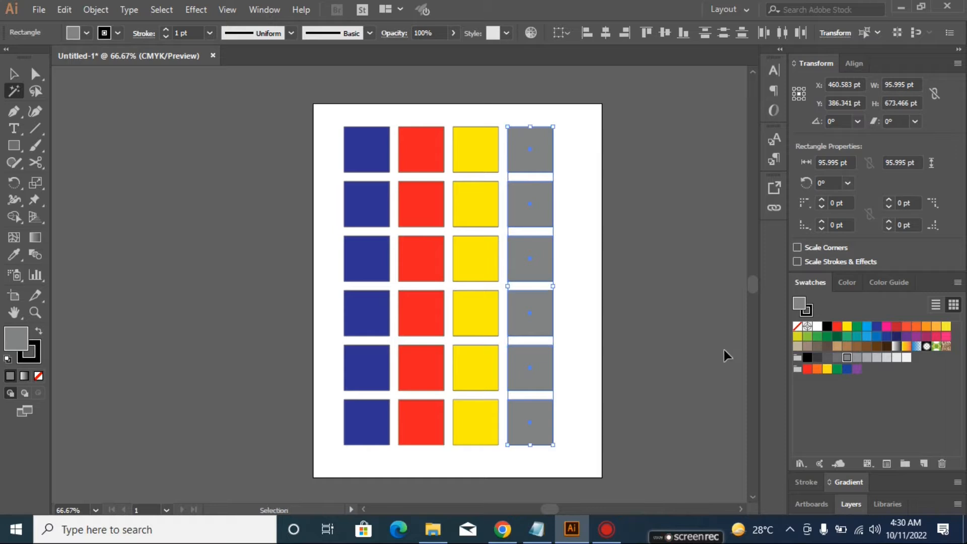
- Delete all the squares and draw one grey rectangle about 346 by 357 pt in the middle of the artboard
{"action": "key", "text": "ctrl+a"}
{"action": "key", "text": "y"}
{"action": "key", "text": "Delete"}
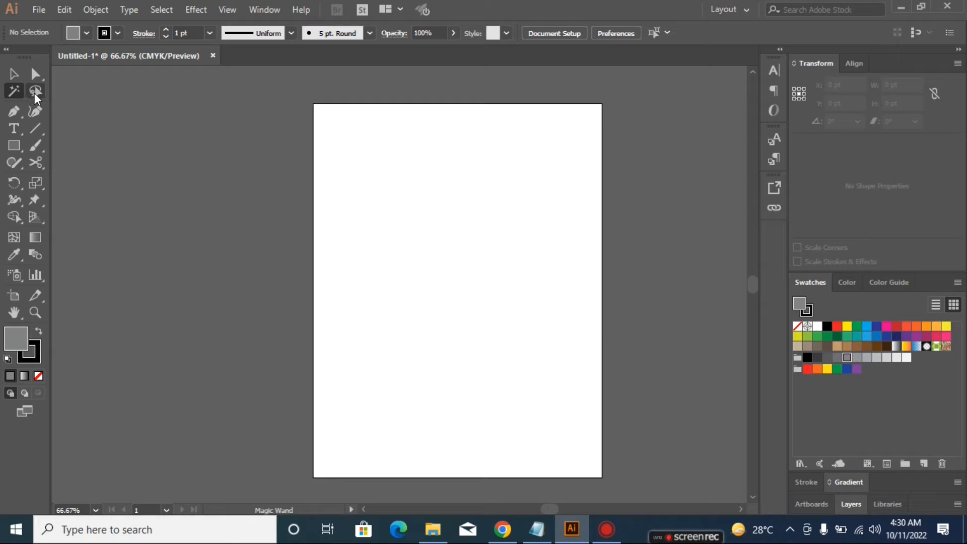
{"action": "left_click", "coordinate": [15, 146]}
{"action": "left_click_drag", "start_coordinate": [381, 176], "coordinate": [545, 345]}
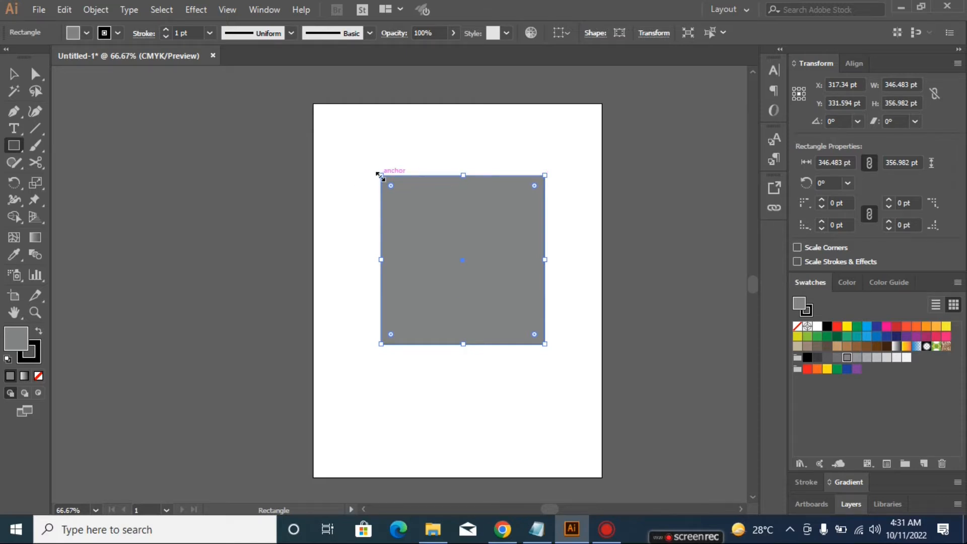
- Select the rectangle's top-right, bottom-right and top-left anchor points with Direct Selection, and deselect them
{"action": "left_click", "coordinate": [35, 74]}
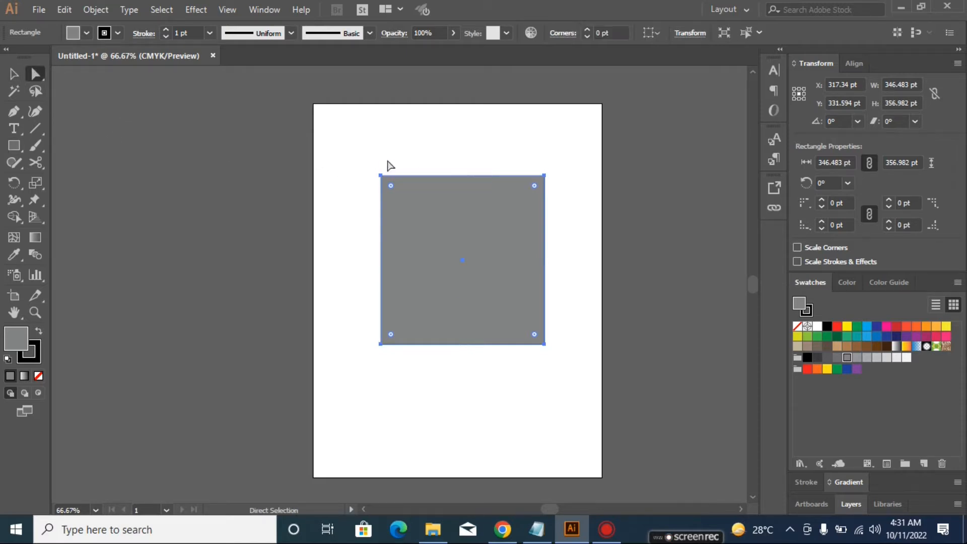
{"action": "left_click", "coordinate": [374, 157]}
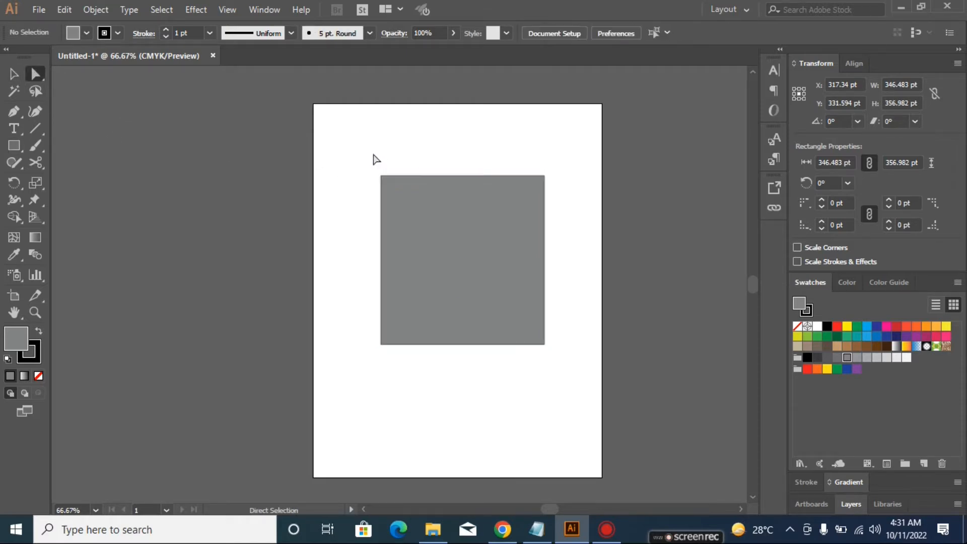
{"action": "left_click", "coordinate": [544, 176]}
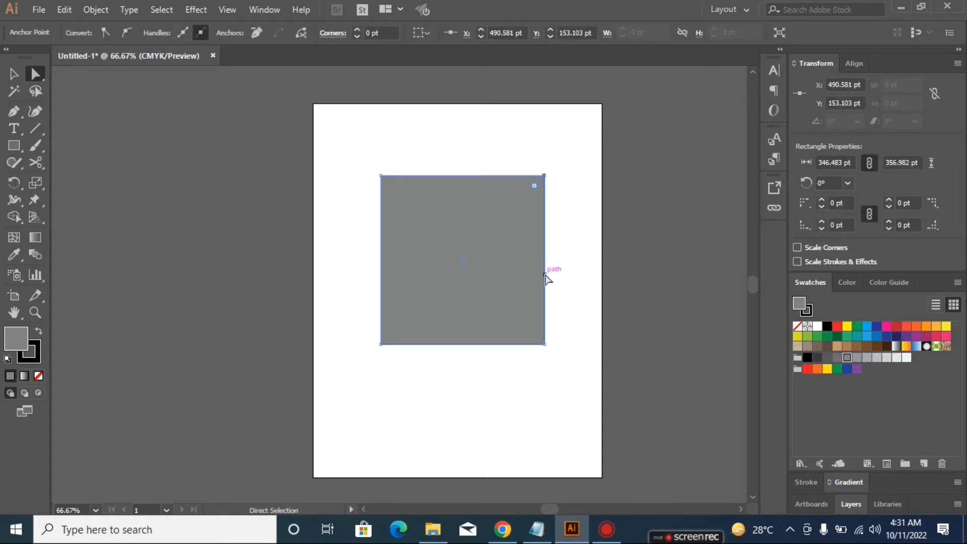
{"action": "left_click", "coordinate": [544, 344]}
{"action": "left_click", "coordinate": [434, 183]}
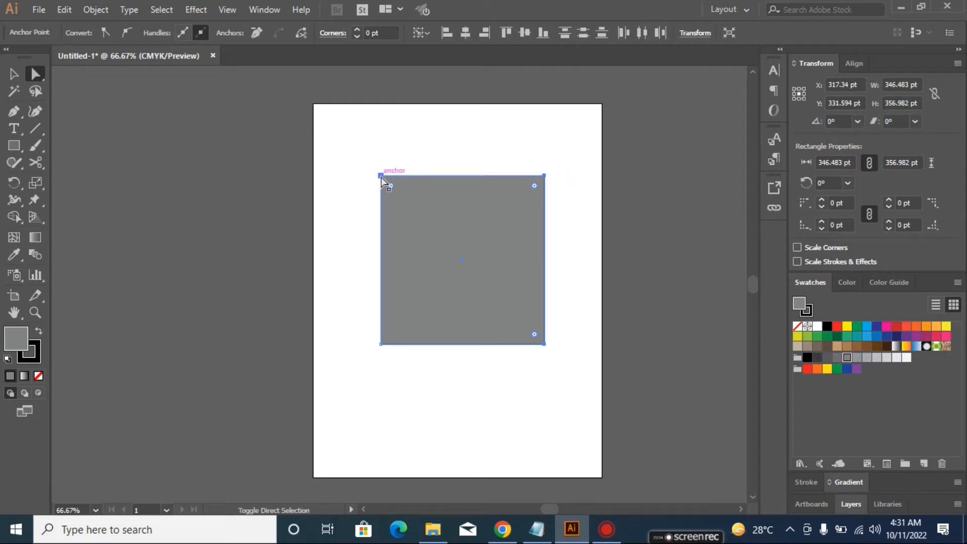
{"action": "left_click_drag", "start_coordinate": [535, 196], "coordinate": [551, 156]}
{"action": "left_click", "coordinate": [552, 156]}
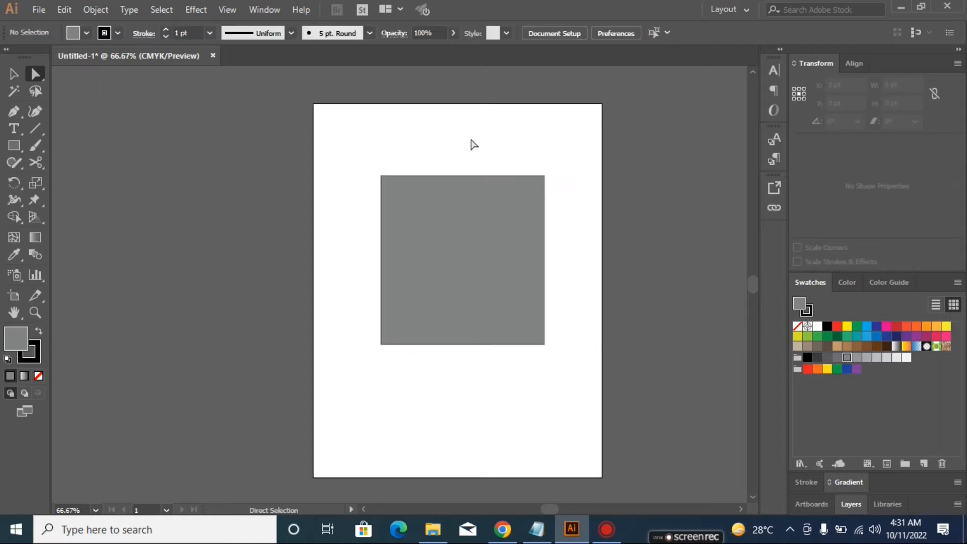
- Lasso the rectangle's top-left, top-right and bottom-right anchor points and round those corners to about 64 pt with Direct Selection
{"action": "left_click", "coordinate": [36, 92]}
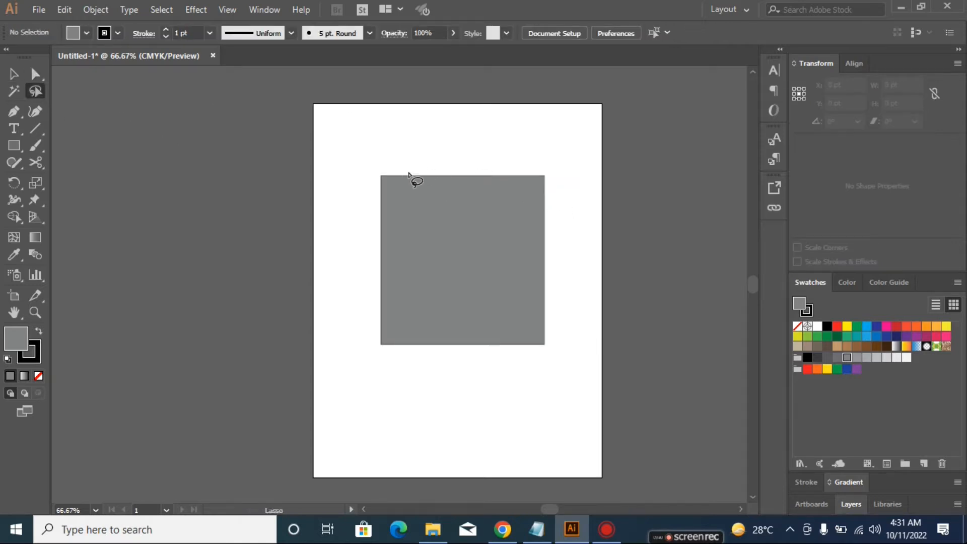
{"action": "mouse_move", "coordinate": [372, 191]}
{"action": "left_mouse_down"}
{"action": "mouse_move", "coordinate": [399, 188]}
{"action": "mouse_move", "coordinate": [483, 215]}
{"action": "mouse_move", "coordinate": [503, 268]}
{"action": "mouse_move", "coordinate": [509, 371]}
{"action": "mouse_move", "coordinate": [536, 395]}
{"action": "mouse_move", "coordinate": [560, 366]}
{"action": "mouse_move", "coordinate": [561, 158]}
{"action": "mouse_move", "coordinate": [524, 146]}
{"action": "mouse_move", "coordinate": [466, 149]}
{"action": "mouse_move", "coordinate": [375, 166]}
{"action": "mouse_move", "coordinate": [360, 180]}
{"action": "mouse_move", "coordinate": [379, 196]}
{"action": "left_mouse_up"}
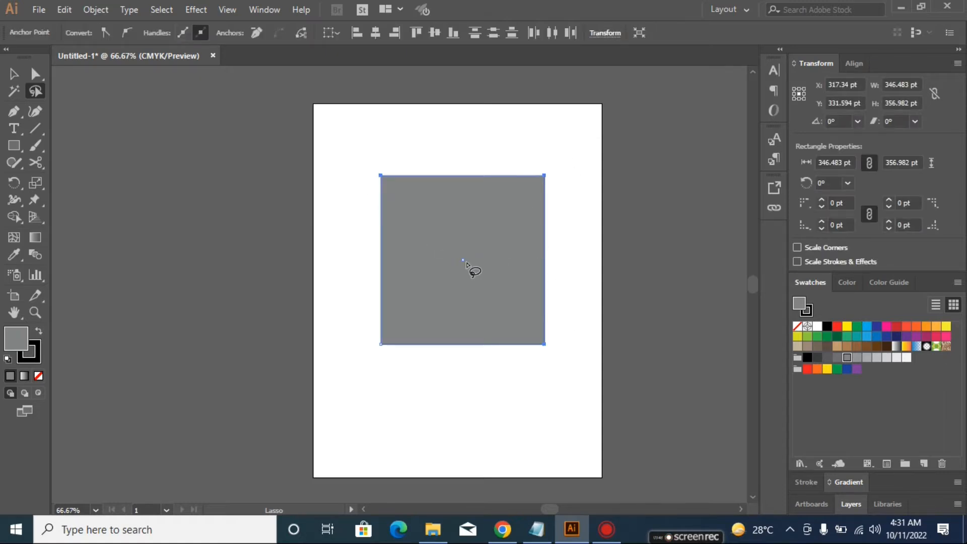
{"action": "left_click", "coordinate": [35, 74]}
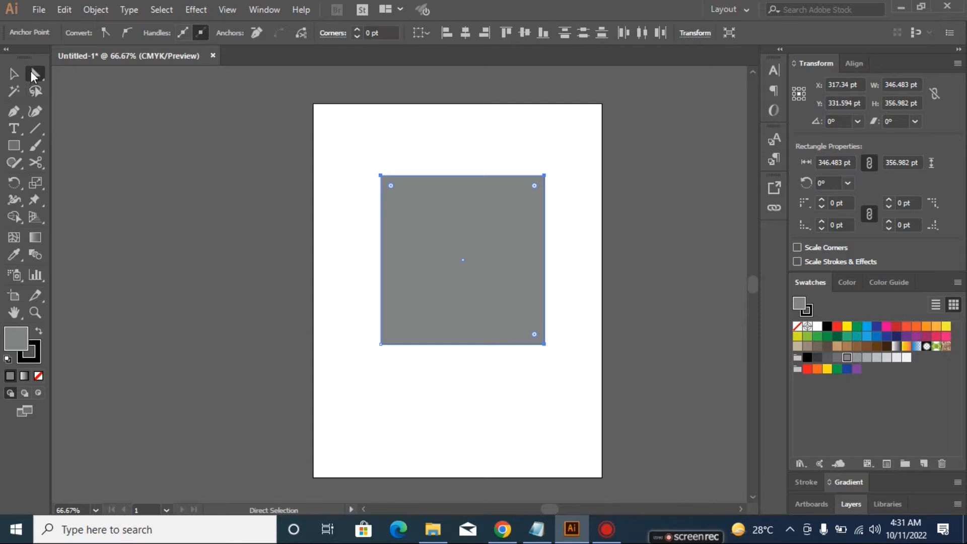
{"action": "left_click_drag", "start_coordinate": [530, 192], "coordinate": [518, 209]}
{"action": "left_click", "coordinate": [480, 149]}
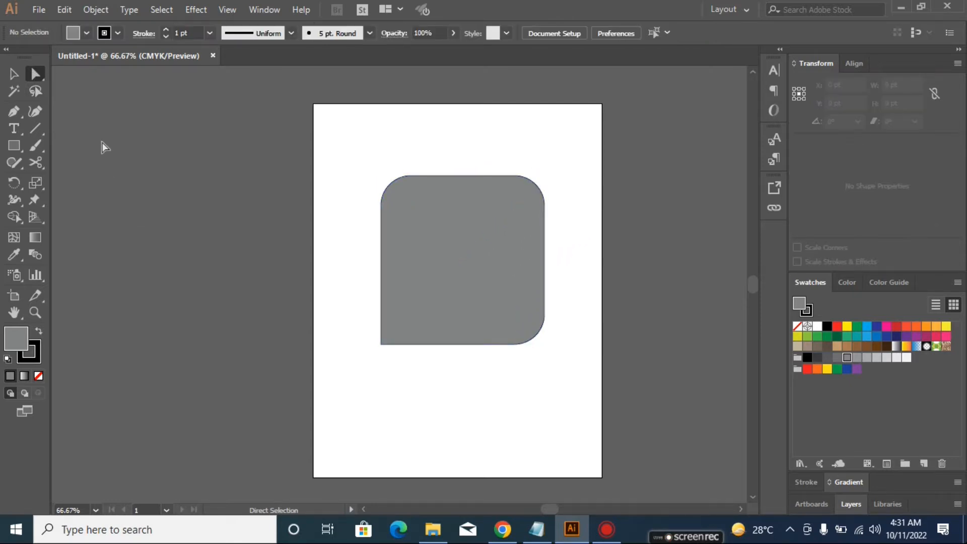
- Select all anchor points of the rounded rectangle with the Lasso tool and delete the shape
{"action": "left_click", "coordinate": [38, 93]}
{"action": "mouse_move", "coordinate": [353, 321]}
{"action": "left_mouse_down"}
{"action": "mouse_move", "coordinate": [375, 308]}
{"action": "mouse_move", "coordinate": [420, 350]}
{"action": "mouse_move", "coordinate": [408, 382]}
{"action": "mouse_move", "coordinate": [375, 377]}
{"action": "mouse_move", "coordinate": [352, 345]}
{"action": "mouse_move", "coordinate": [357, 316]}
{"action": "left_mouse_up"}
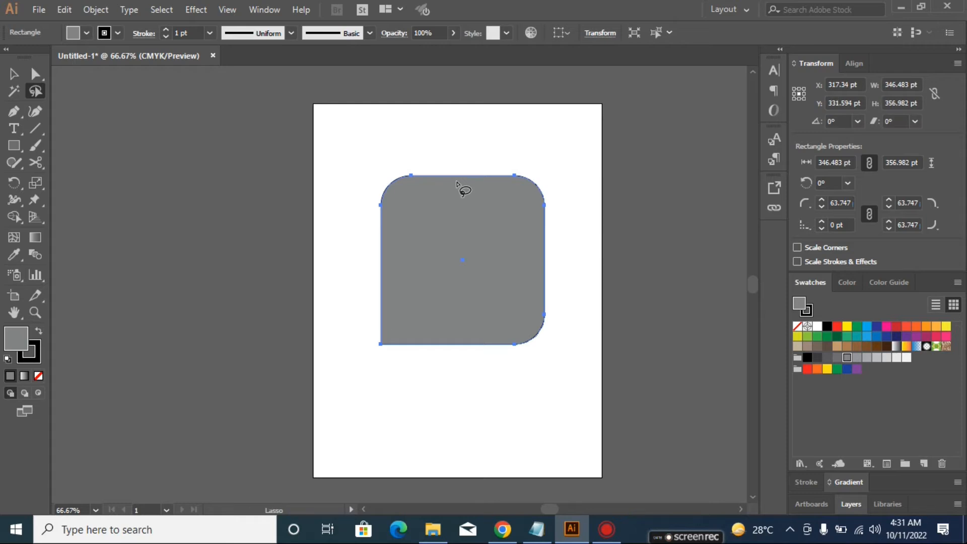
{"action": "key", "text": "Delete"}
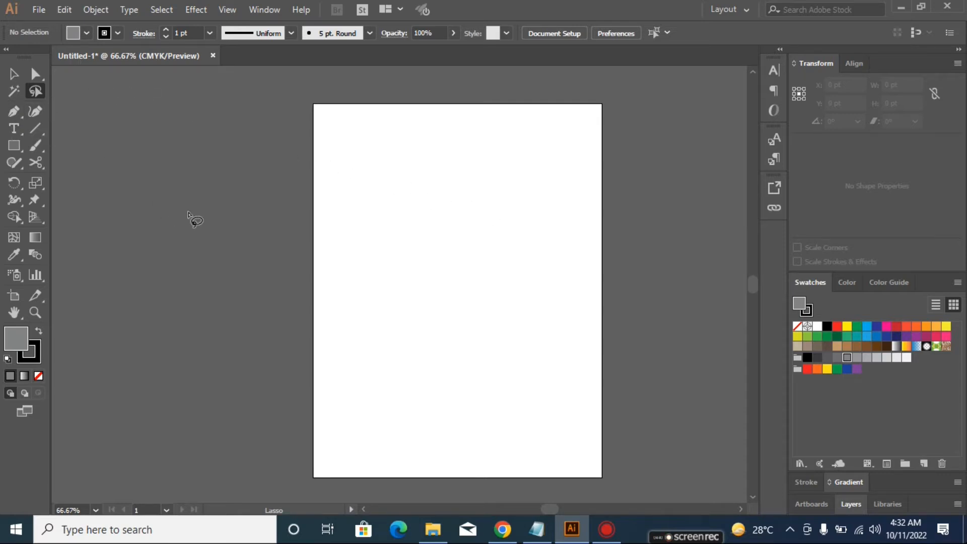
- Draw two parallel horizontal lines about 525 pt long and 46 pt apart near the artboard's top edge with the Pen tool
{"action": "key", "text": "p"}
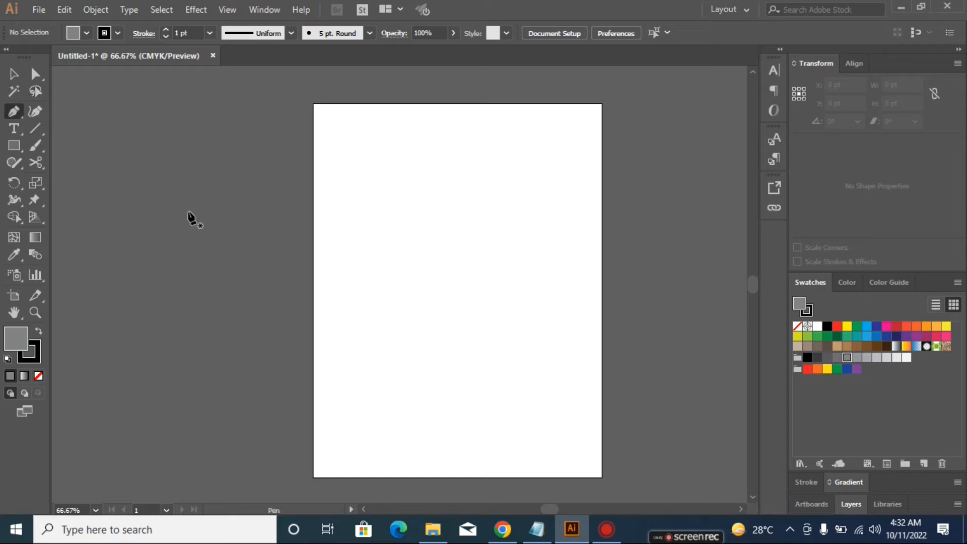
{"action": "left_click", "coordinate": [457, 290]}
{"action": "key", "text": "ctrl+z"}
{"action": "left_click", "coordinate": [336, 136]}
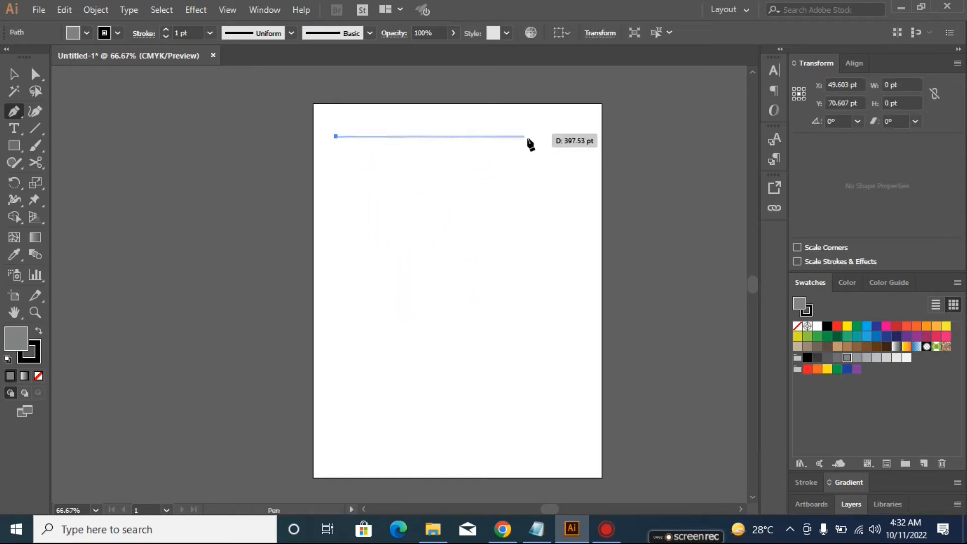
{"action": "left_click", "coordinate": [585, 136]}
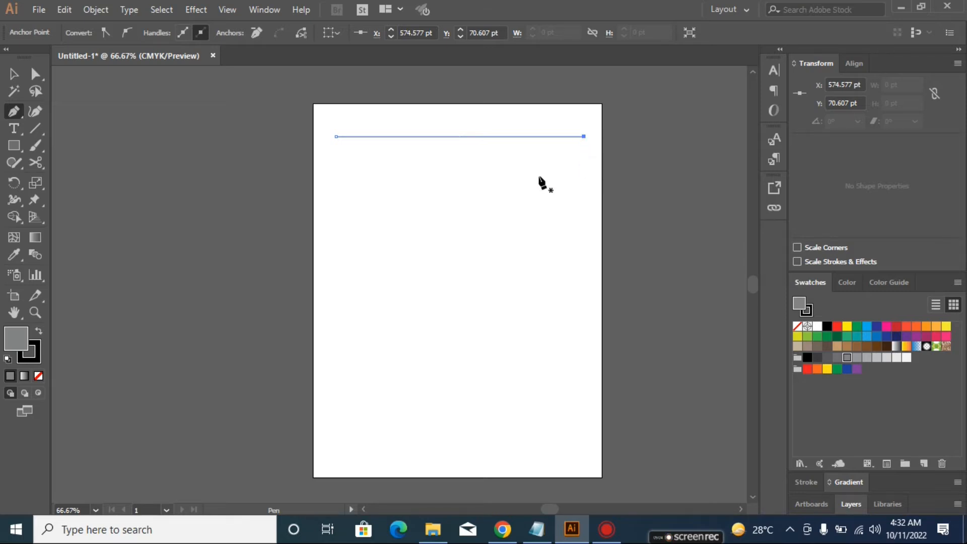
{"action": "left_click", "coordinate": [336, 159]}
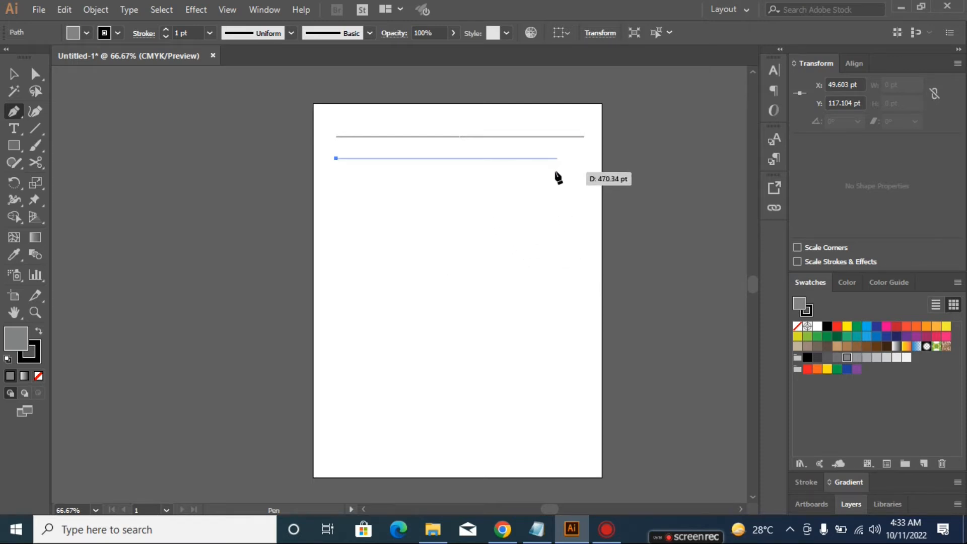
{"action": "left_click", "coordinate": [584, 160]}
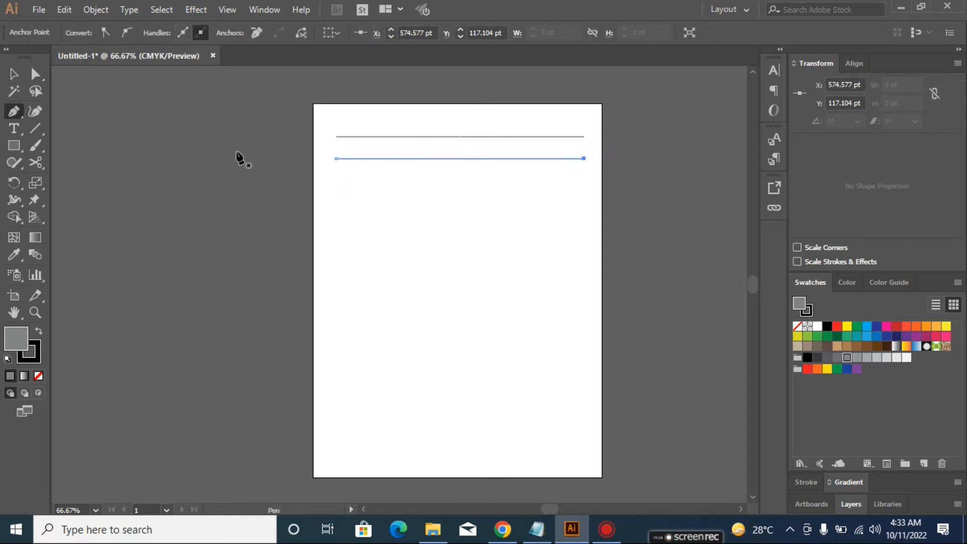
- Duplicate the lower line downward at the same spacing and repeat the copy until 15 ruled lines fill the page
{"action": "left_click", "coordinate": [13, 76]}
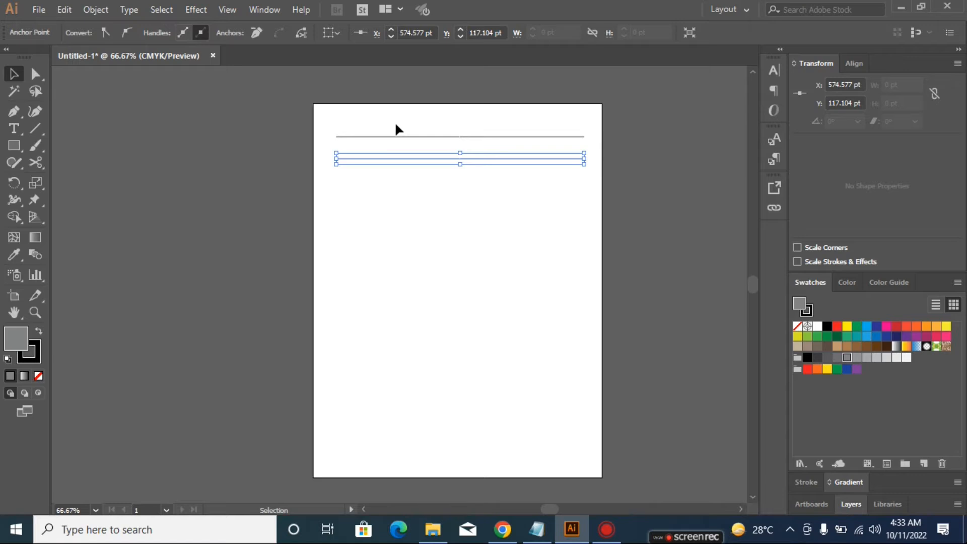
{"action": "left_click_drag", "start_coordinate": [324, 121], "coordinate": [584, 181]}
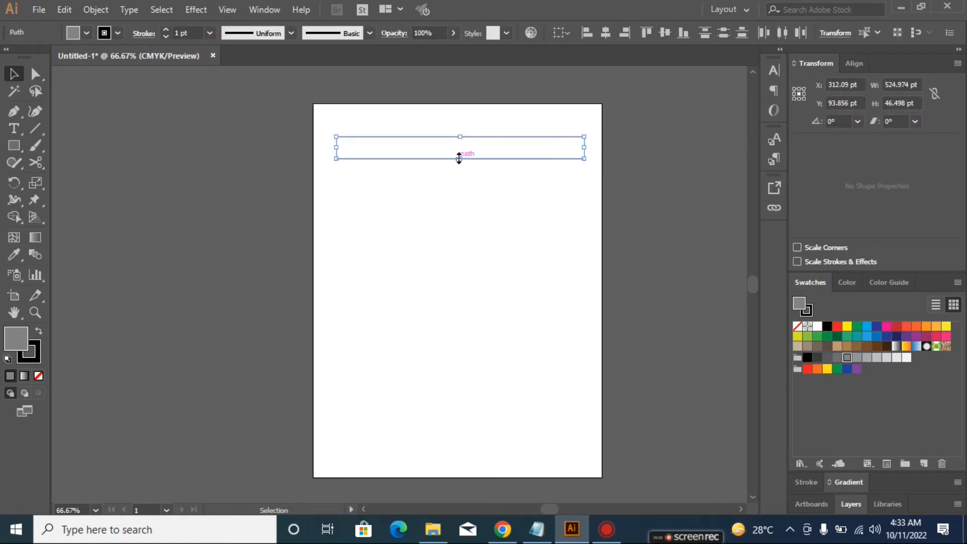
{"action": "mouse_move", "coordinate": [460, 187]}
{"action": "left_mouse_down"}
{"action": "mouse_move", "coordinate": [453, 163]}
{"action": "mouse_move", "coordinate": [456, 184]}
{"action": "left_mouse_up"}
{"action": "key", "text": "ctrl+d"}
{"action": "key", "text": "ctrl+d"}
{"action": "key", "text": "ctrl+d"}
{"action": "key", "text": "ctrl+d"}
{"action": "key", "text": "ctrl+d"}
{"action": "key", "text": "ctrl+d"}
{"action": "key", "text": "ctrl+d"}
{"action": "key", "text": "ctrl+d"}
{"action": "key", "text": "ctrl+d"}
{"action": "key", "text": "ctrl+d"}
{"action": "key", "text": "ctrl+d"}
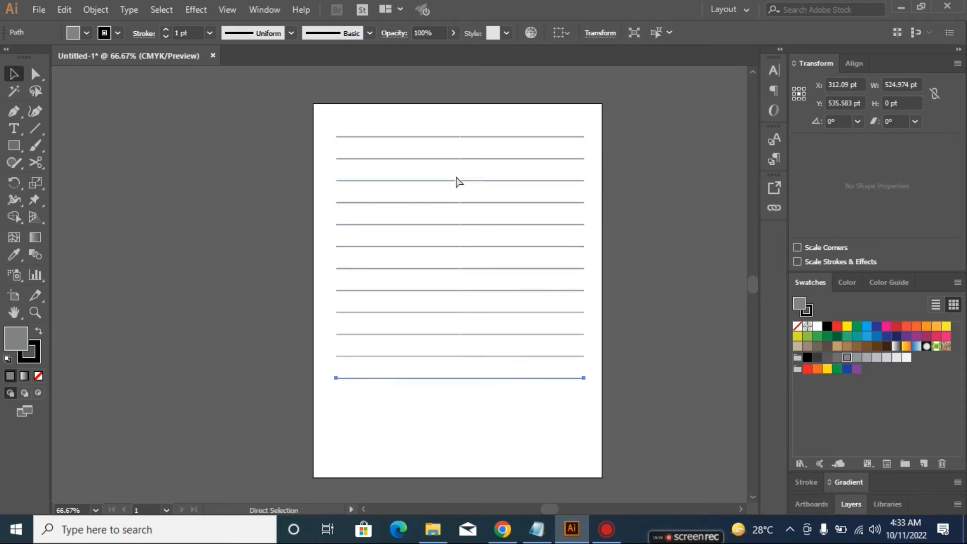
{"action": "key", "text": "ctrl+d"}
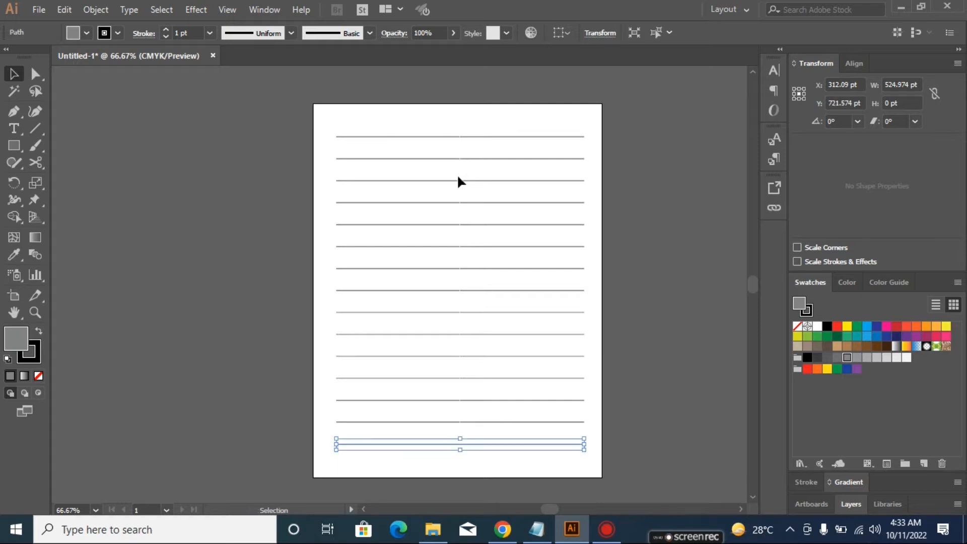
{"action": "left_click", "coordinate": [600, 243]}
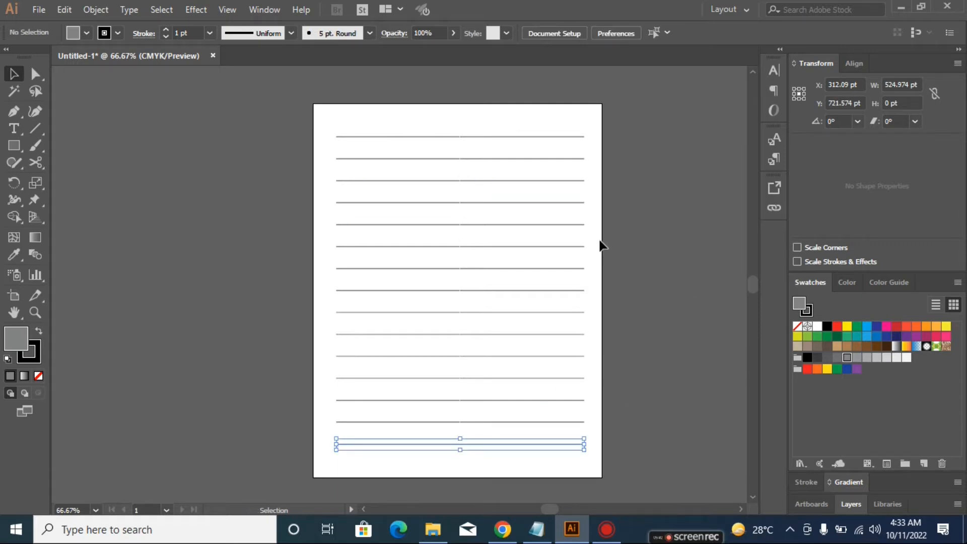
- Draw a full-height vertical margin line at X about 92 pt with the Pen tool and duplicate it slightly to its left
{"action": "left_click", "coordinate": [15, 112]}
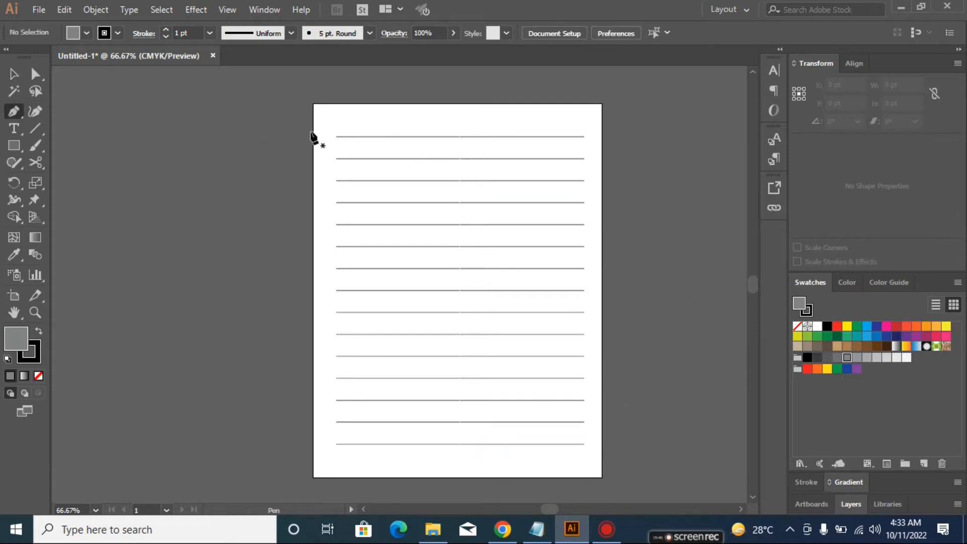
{"action": "left_click", "coordinate": [356, 103]}
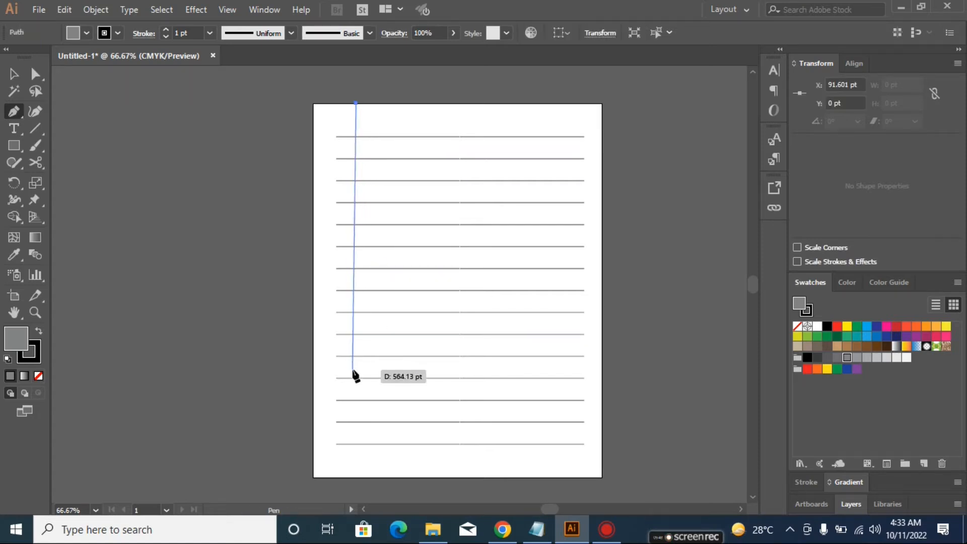
{"action": "left_click", "coordinate": [357, 477]}
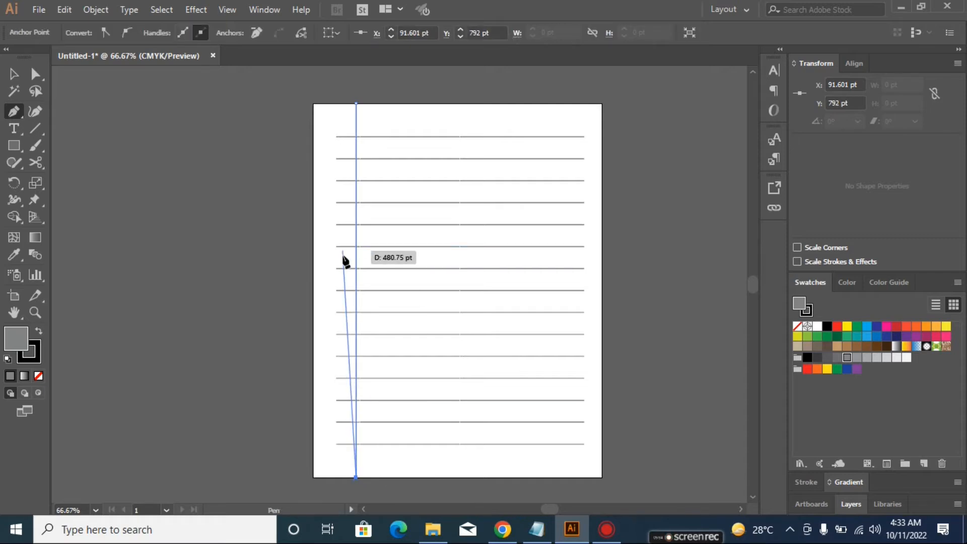
{"action": "key", "text": "Escape"}
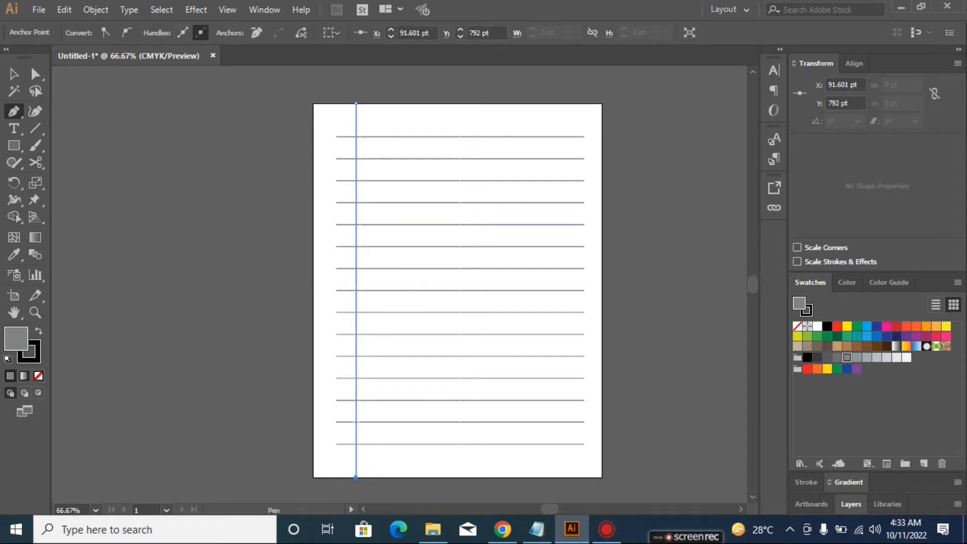
{"action": "left_click", "coordinate": [35, 74]}
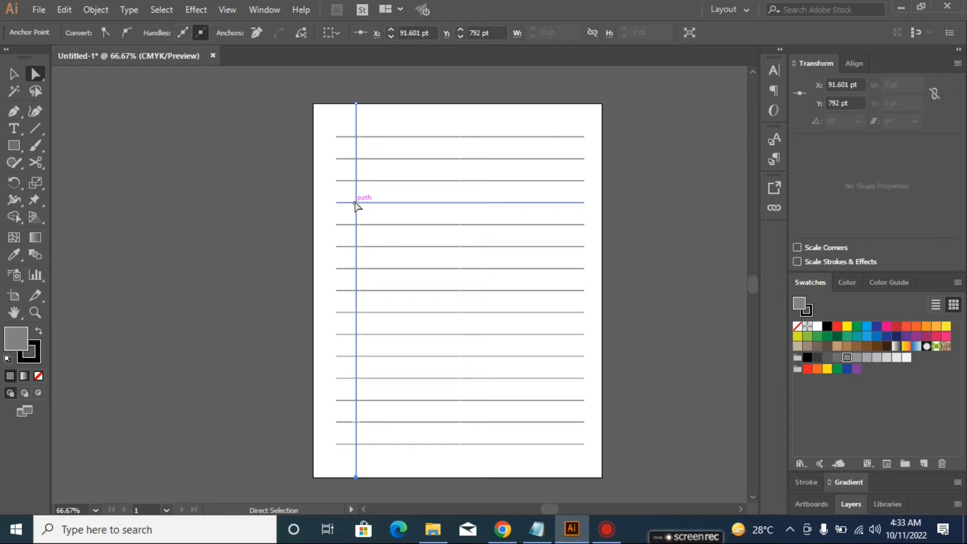
{"action": "left_click_drag", "start_coordinate": [356, 201], "coordinate": [352, 201]}
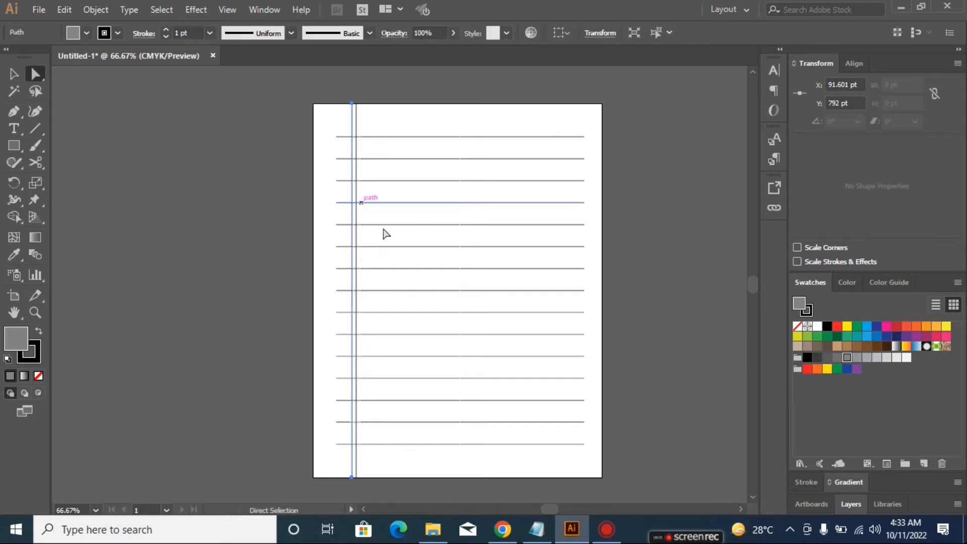
{"action": "left_click", "coordinate": [664, 292]}
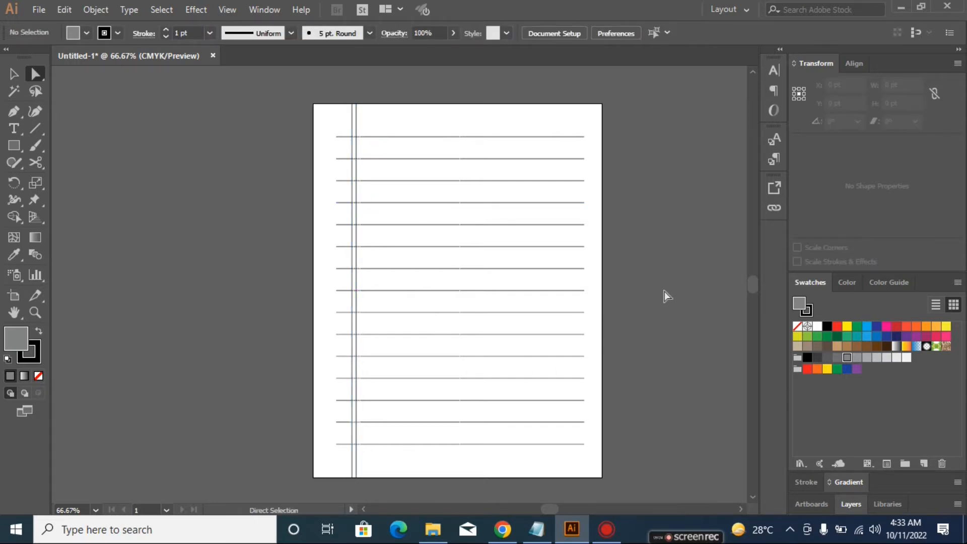
- Delete all the lines and draw an open five-point zigzag path across the upper part of the artboard with the Pen tool
{"action": "key", "text": "ctrl+a"}
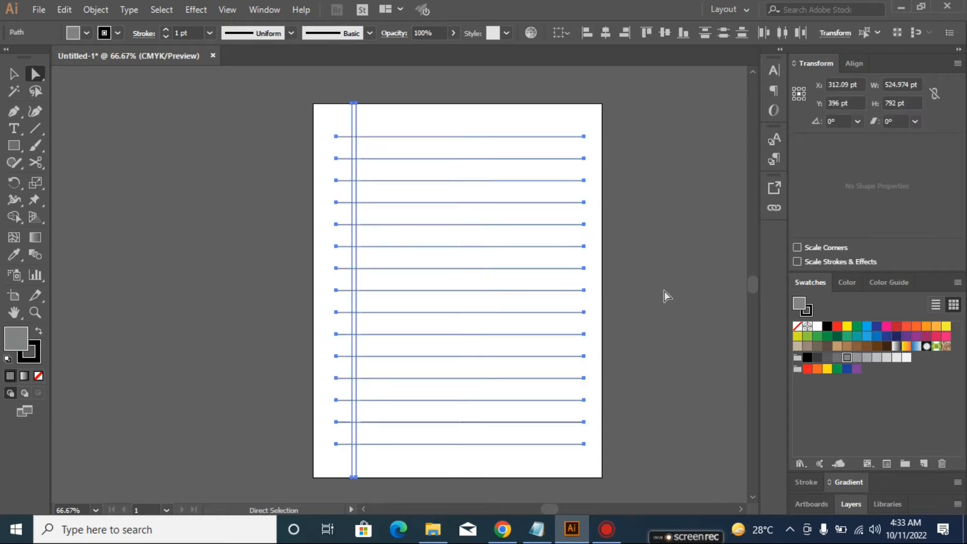
{"action": "left_click", "coordinate": [664, 291]}
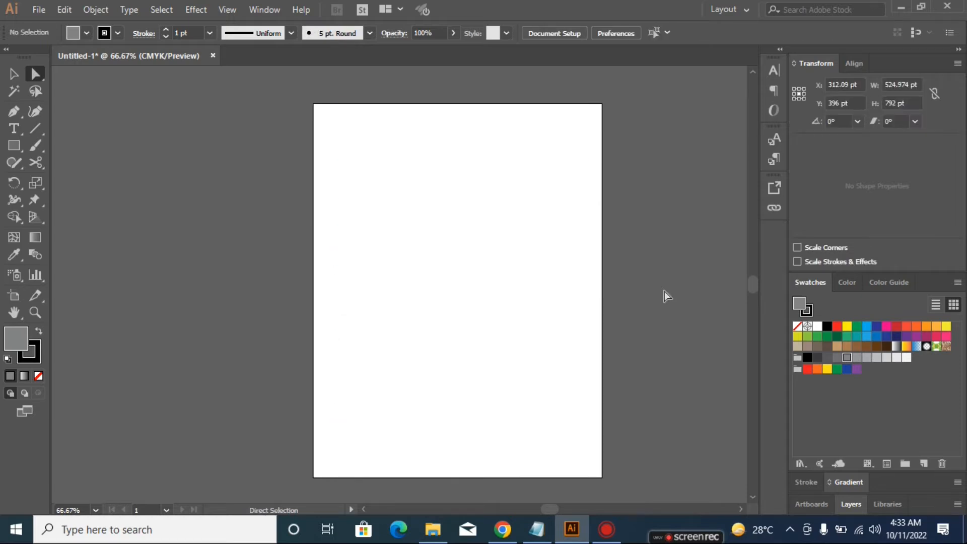
{"action": "left_click", "coordinate": [13, 111]}
{"action": "left_click", "coordinate": [359, 158]}
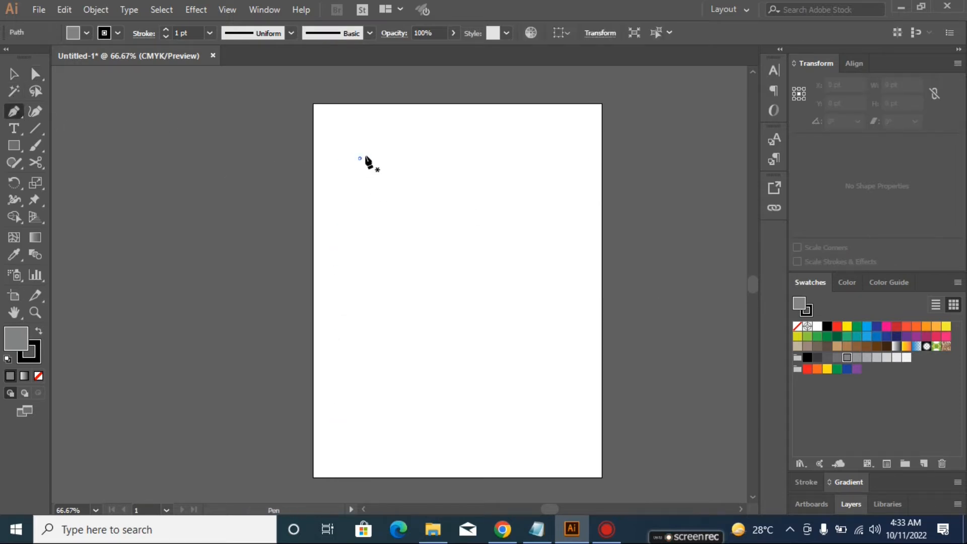
{"action": "left_click", "coordinate": [425, 135]}
{"action": "left_click", "coordinate": [433, 173]}
{"action": "left_click", "coordinate": [499, 138]}
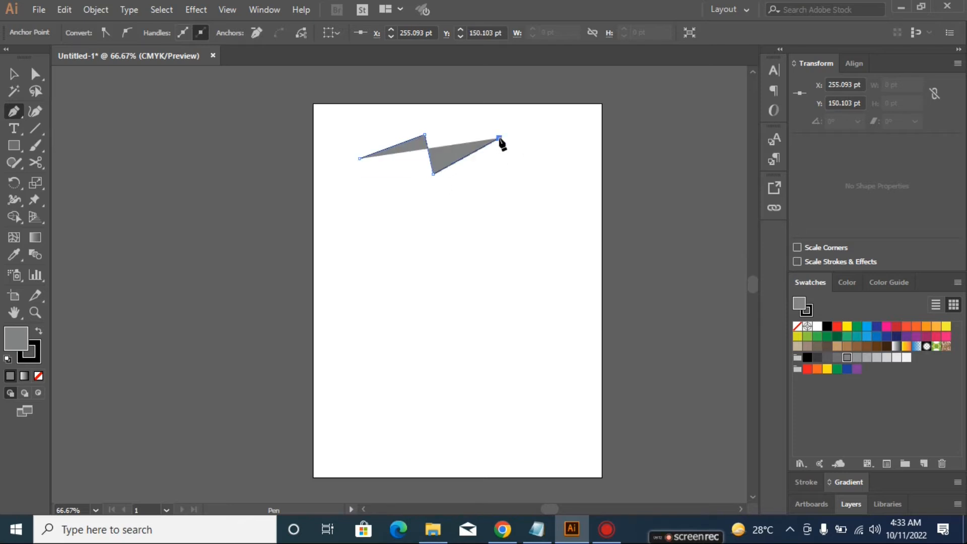
{"action": "left_click", "coordinate": [510, 185]}
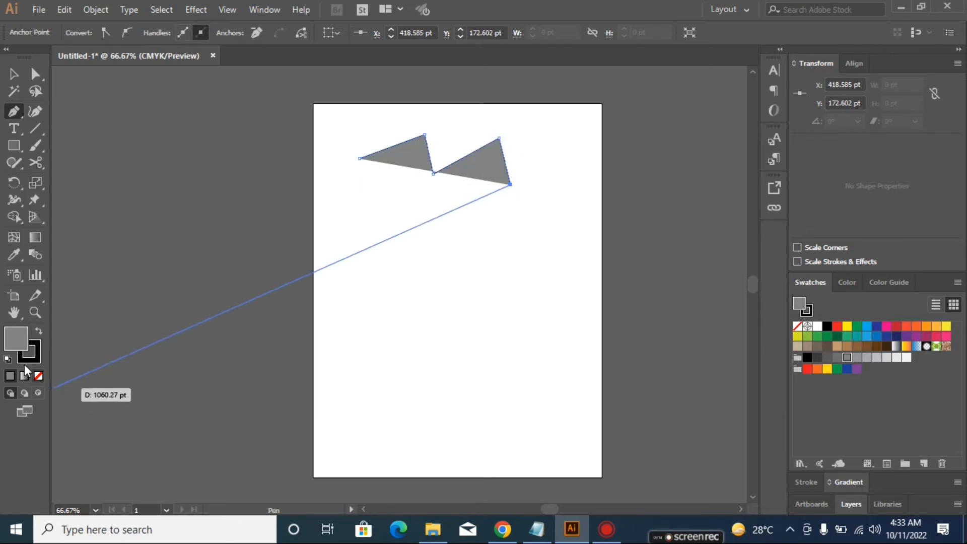
- Set the zigzag path's fill to none and extend it through ten more points into a closed irregular shape
{"action": "left_click", "coordinate": [8, 359]}
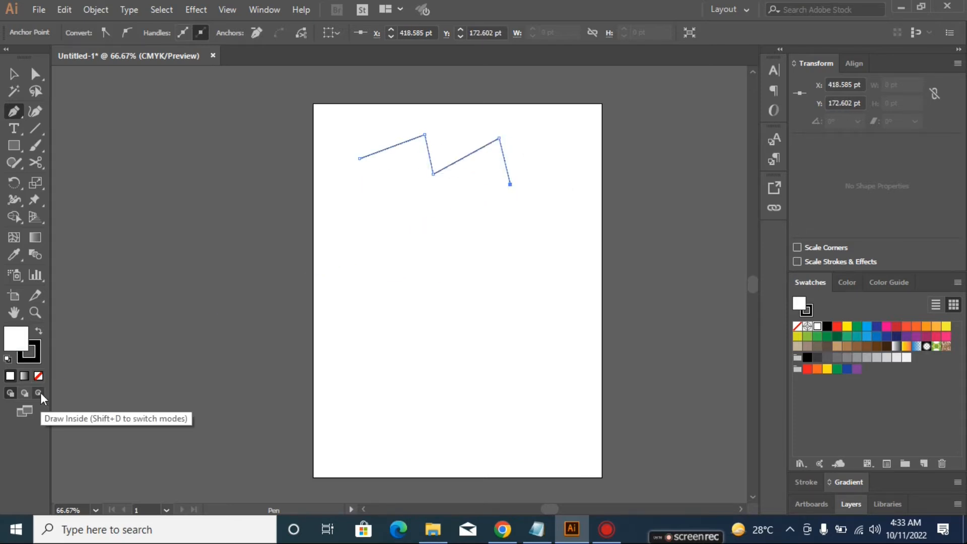
{"action": "left_click", "coordinate": [38, 376]}
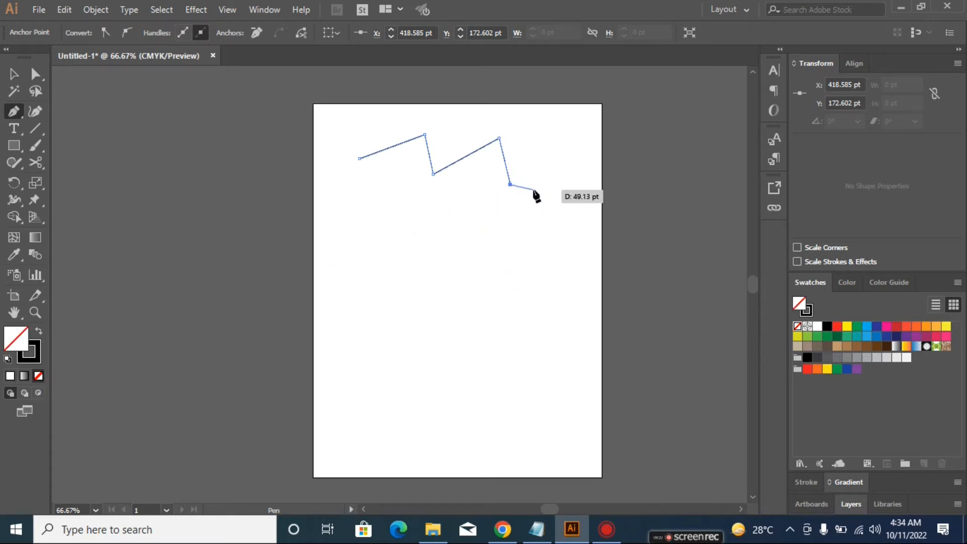
{"action": "left_click", "coordinate": [575, 157]}
{"action": "left_click", "coordinate": [575, 203]}
{"action": "left_click", "coordinate": [618, 243]}
{"action": "left_click", "coordinate": [551, 328]}
{"action": "left_click", "coordinate": [451, 377]}
{"action": "left_click", "coordinate": [432, 304]}
{"action": "left_click", "coordinate": [515, 232]}
{"action": "left_click", "coordinate": [478, 190]}
{"action": "left_click", "coordinate": [376, 208]}
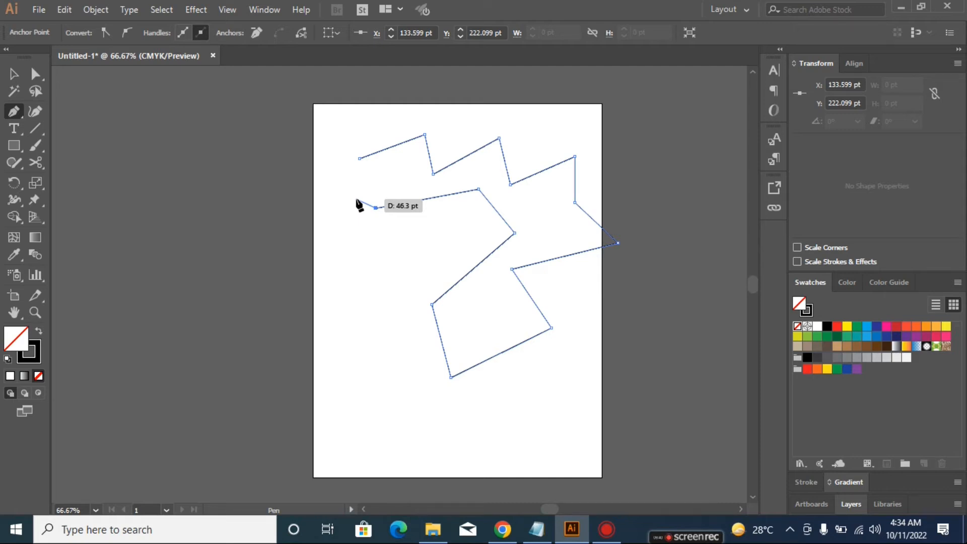
{"action": "left_click", "coordinate": [359, 159]}
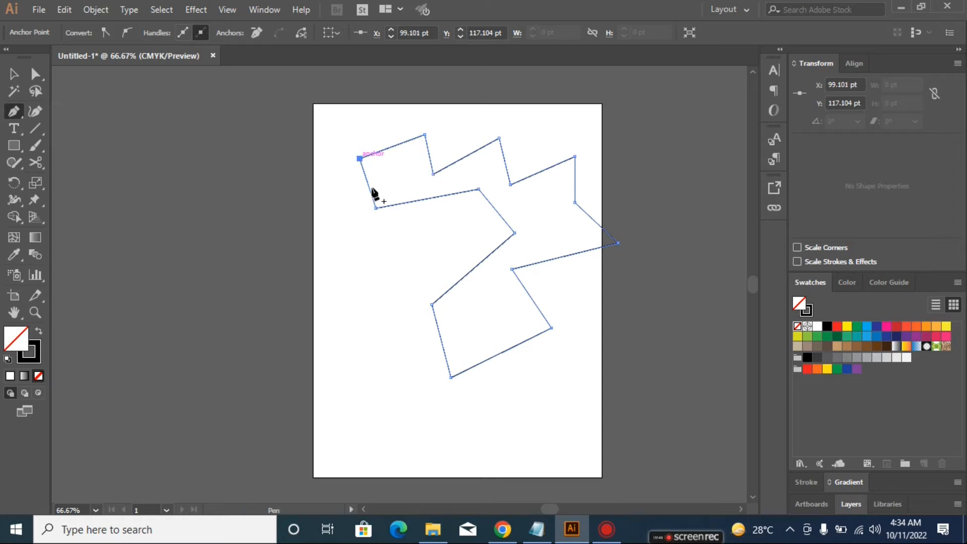
- Fill the closed irregular shape with the green swatch from the first swatch row, and delete the shape
{"action": "left_click", "coordinate": [857, 327]}
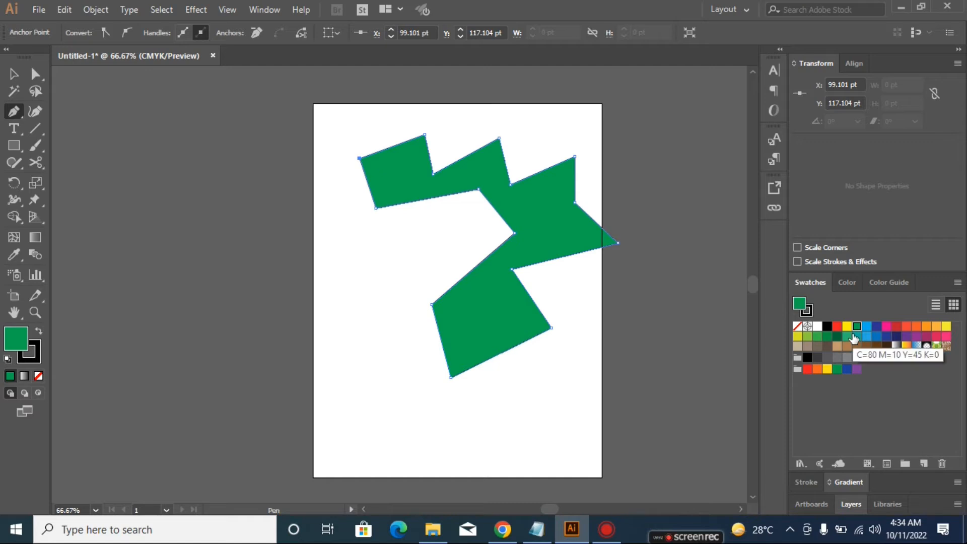
{"action": "key", "text": "Delete"}
{"action": "key", "text": "Delete"}
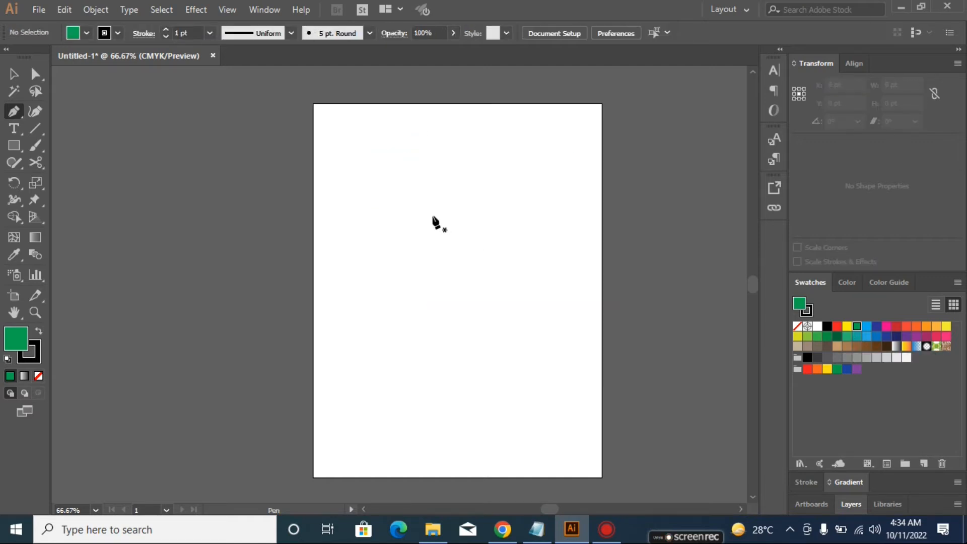
{"action": "left_click", "coordinate": [373, 152]}
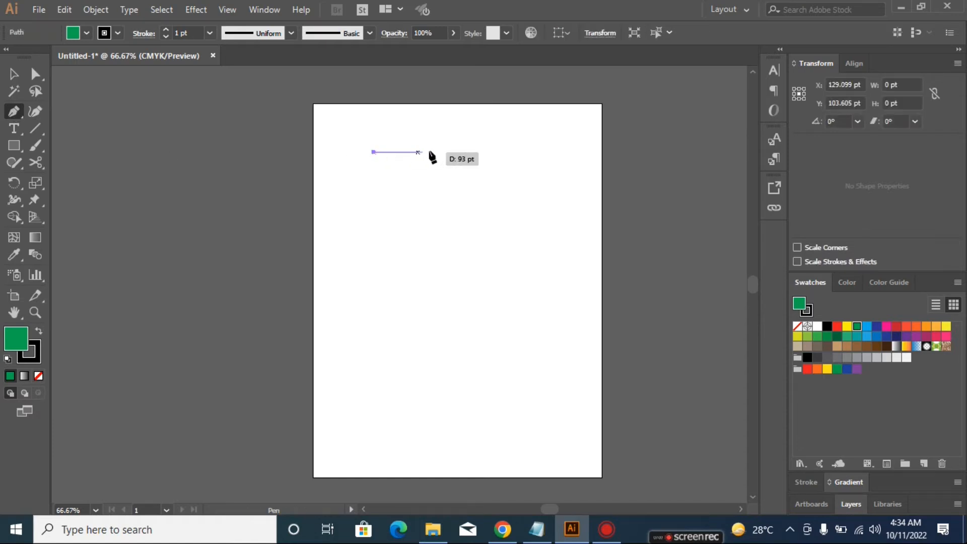
{"action": "left_click", "coordinate": [542, 152]}
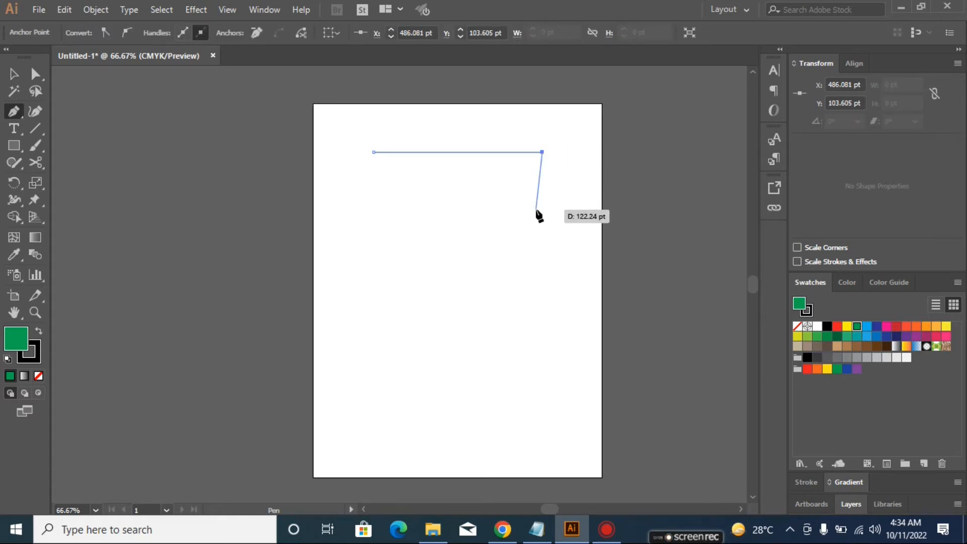
{"action": "key", "text": "ctrl+z"}
{"action": "key", "text": "ctrl+z"}
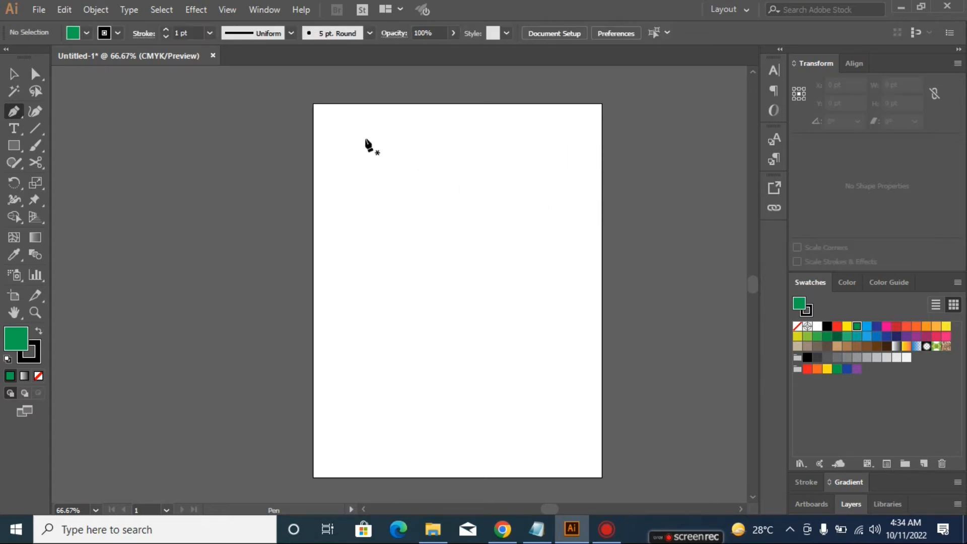
- Draw a wavy three-point path near the artboard's top, ending on its right edge, with the Pen tool, and restore the default fill and stroke
{"action": "left_click", "coordinate": [373, 150]}
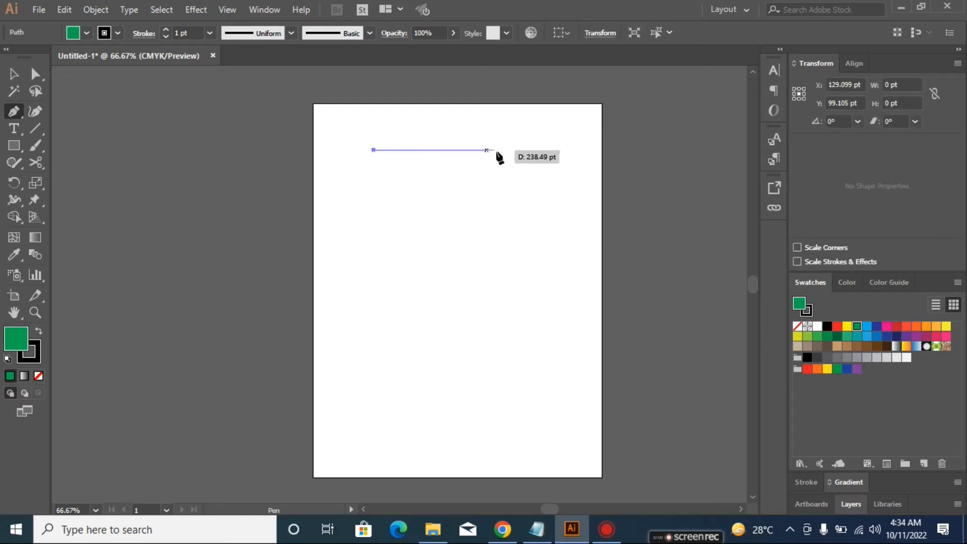
{"action": "left_click", "coordinate": [546, 150]}
{"action": "left_click_drag", "start_coordinate": [546, 150], "coordinate": [587, 202]}
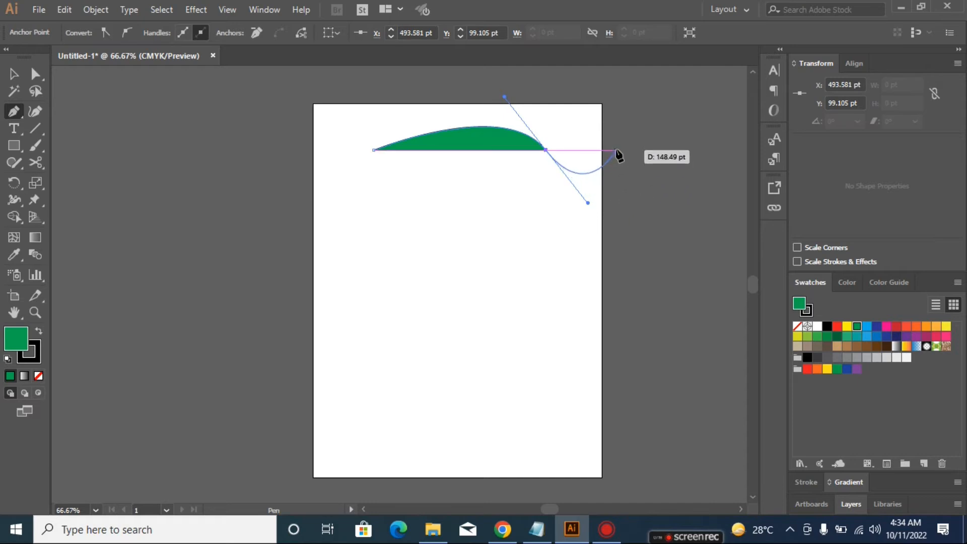
{"action": "left_click", "coordinate": [602, 139]}
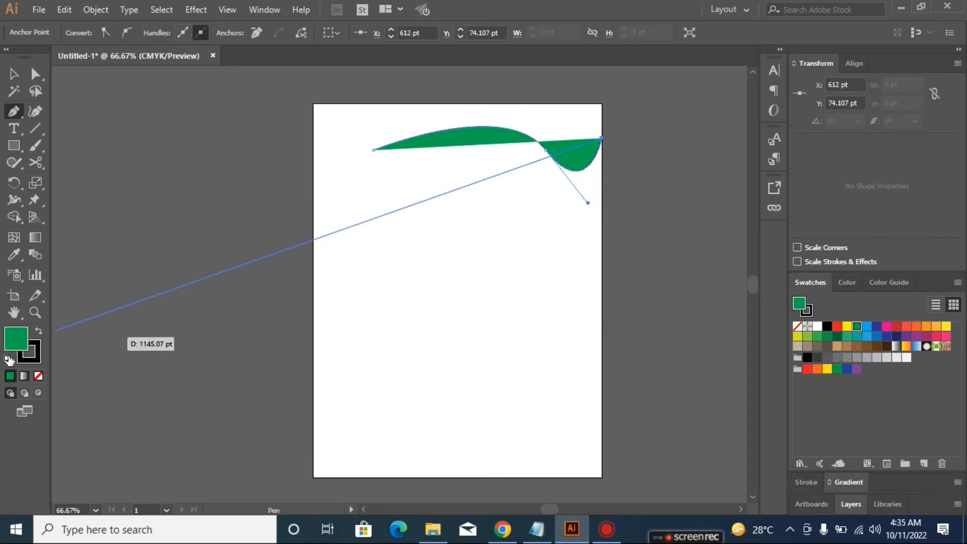
{"action": "left_click", "coordinate": [7, 358]}
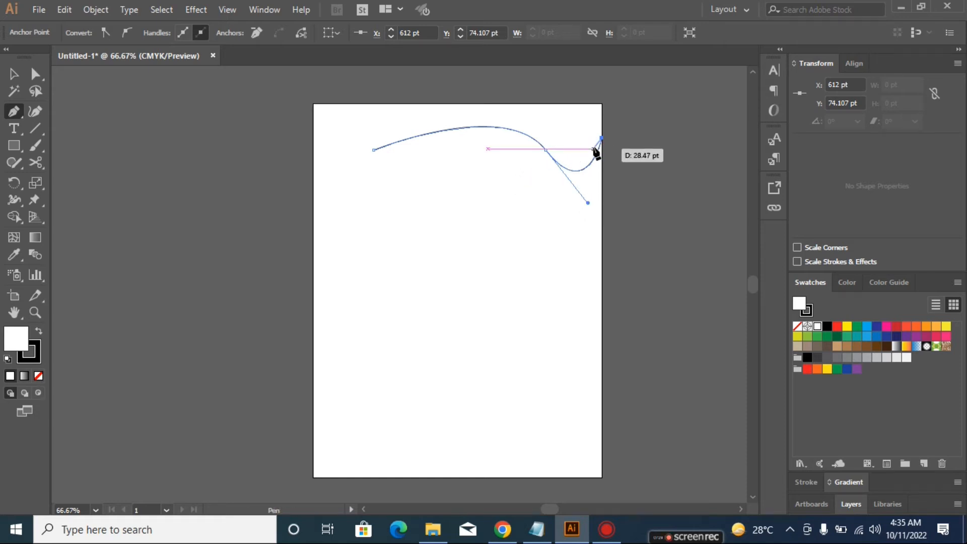
- Delete the wavy path and draw a three-point S-curve running down the middle of the artboard with the Pen tool
{"action": "key", "text": "Delete"}
{"action": "key", "text": "Delete"}
{"action": "left_click", "coordinate": [446, 187]}
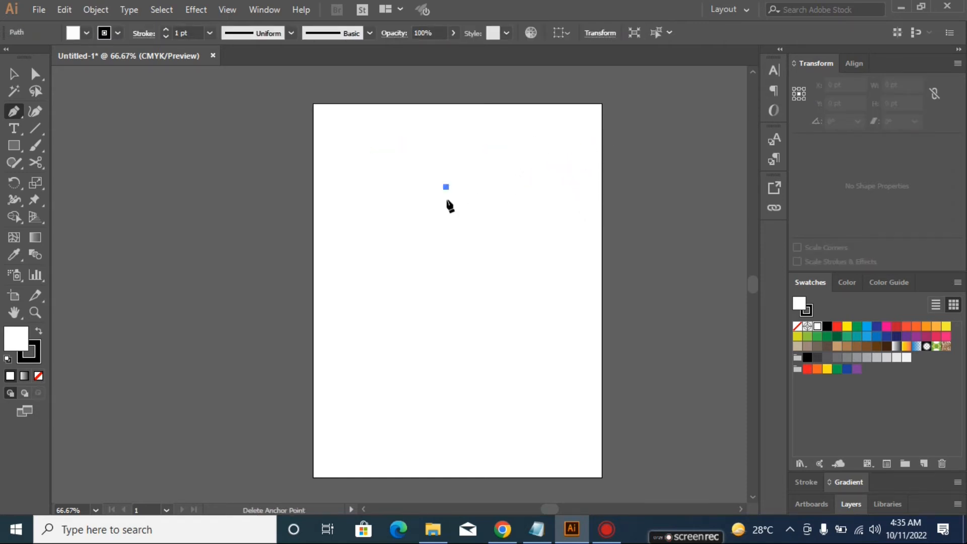
{"action": "left_click_drag", "start_coordinate": [483, 299], "coordinate": [459, 389]}
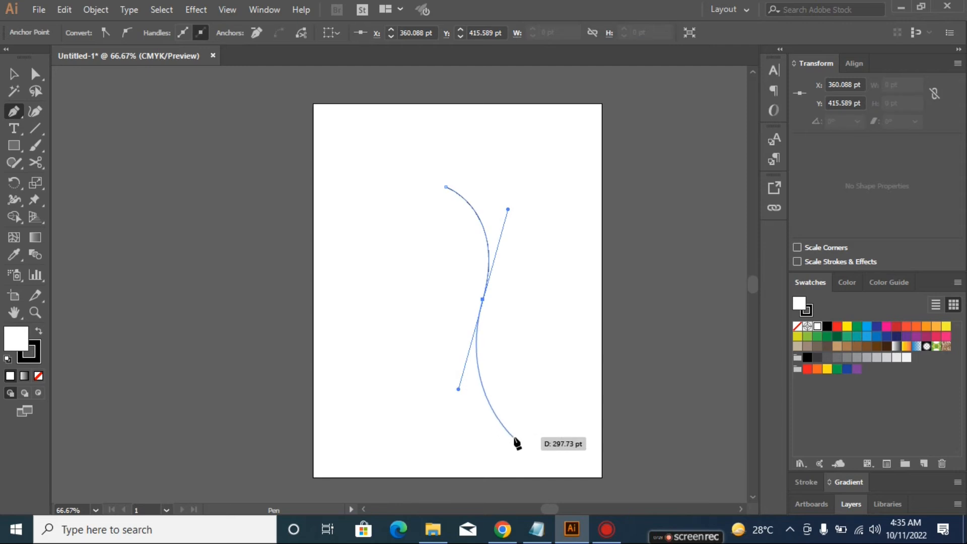
{"action": "left_click_drag", "start_coordinate": [540, 440], "coordinate": [558, 458]}
- Delete the S-curve and draw a closed full-height shape about 173 pt wide along the artboard's left edge, with a wavy right side
{"action": "key", "text": "Delete"}
{"action": "key", "text": "Delete"}
{"action": "left_click_drag", "start_coordinate": [372, 103], "coordinate": [331, 294]}
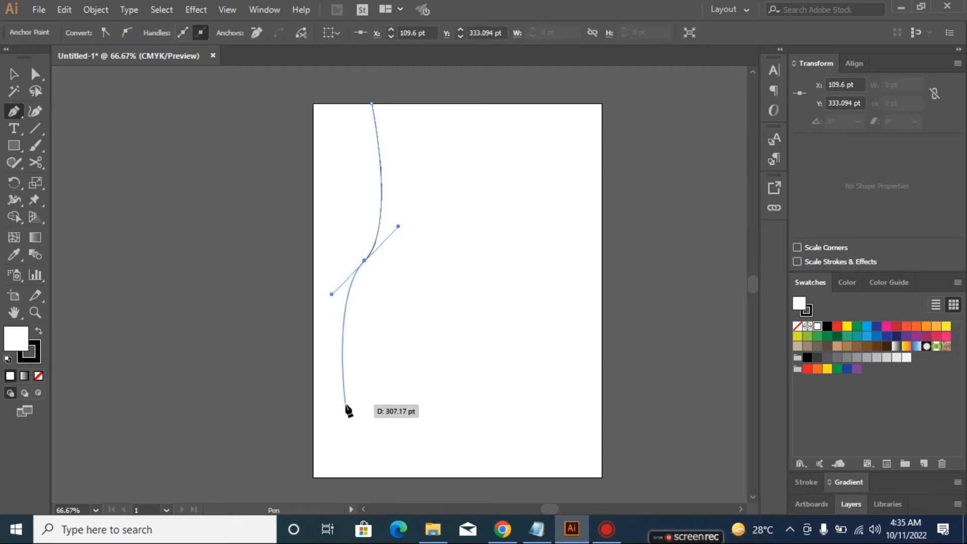
{"action": "left_click", "coordinate": [395, 476]}
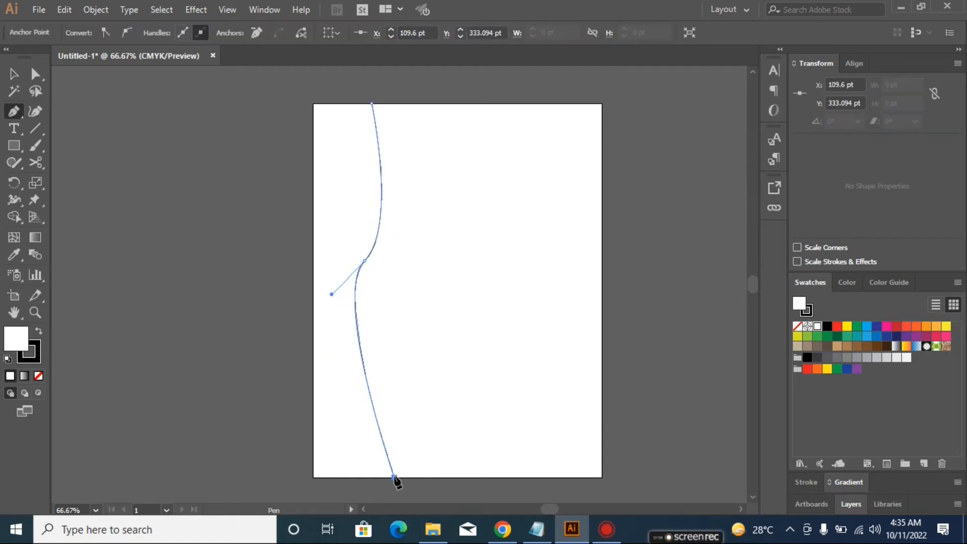
{"action": "left_click", "coordinate": [313, 476]}
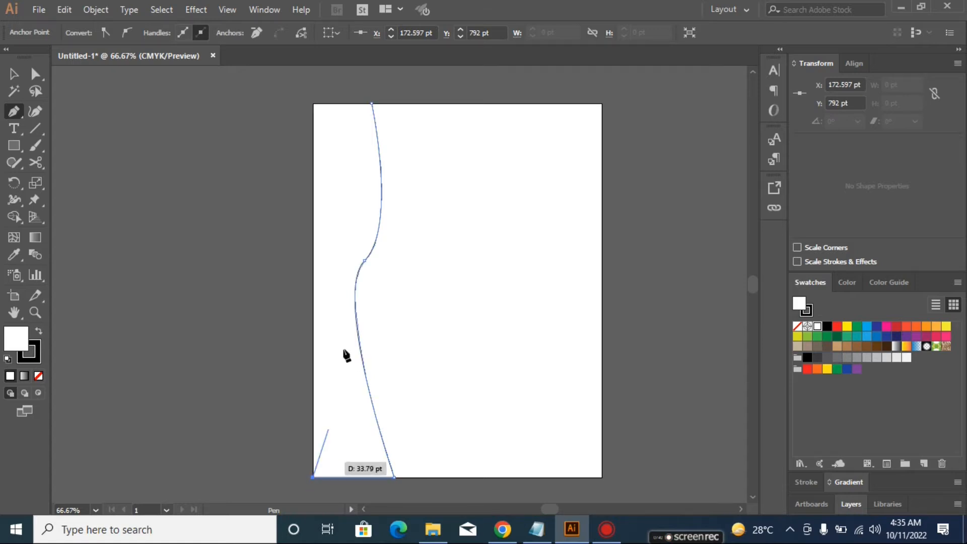
{"action": "left_click", "coordinate": [313, 104]}
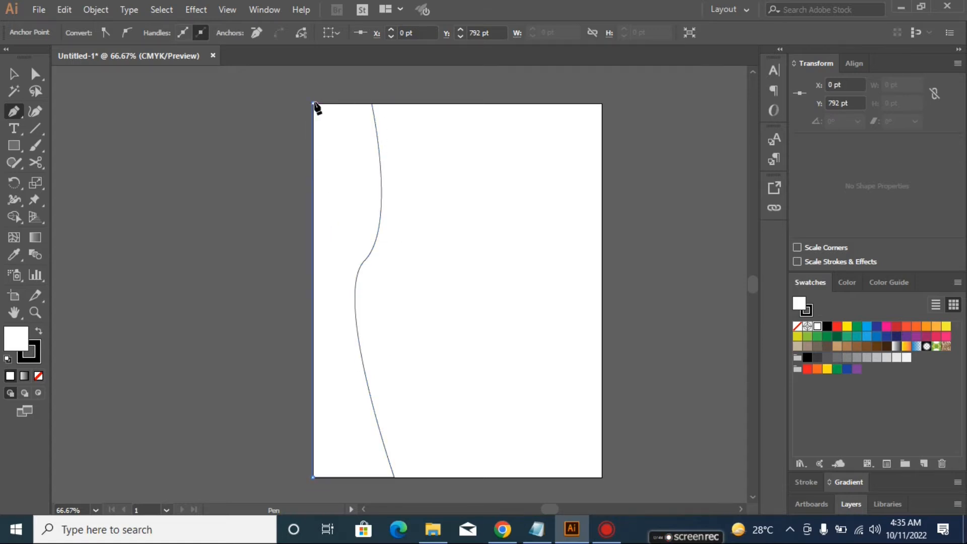
{"action": "left_click", "coordinate": [371, 103]}
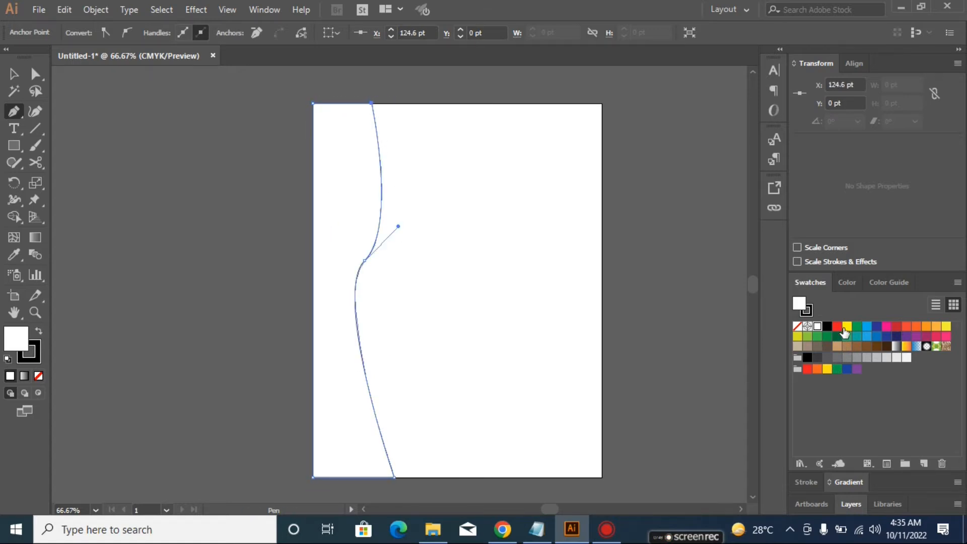
- Fill the closed wavy-sided shape with the red swatch from the first swatch row, and delete the shape
{"action": "left_click", "coordinate": [838, 327]}
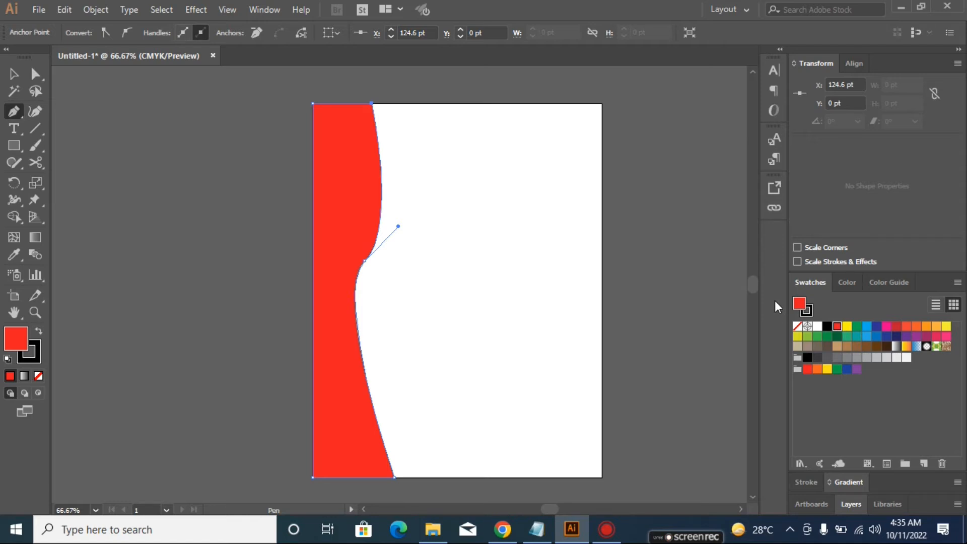
{"action": "key", "text": "ctrl+a"}
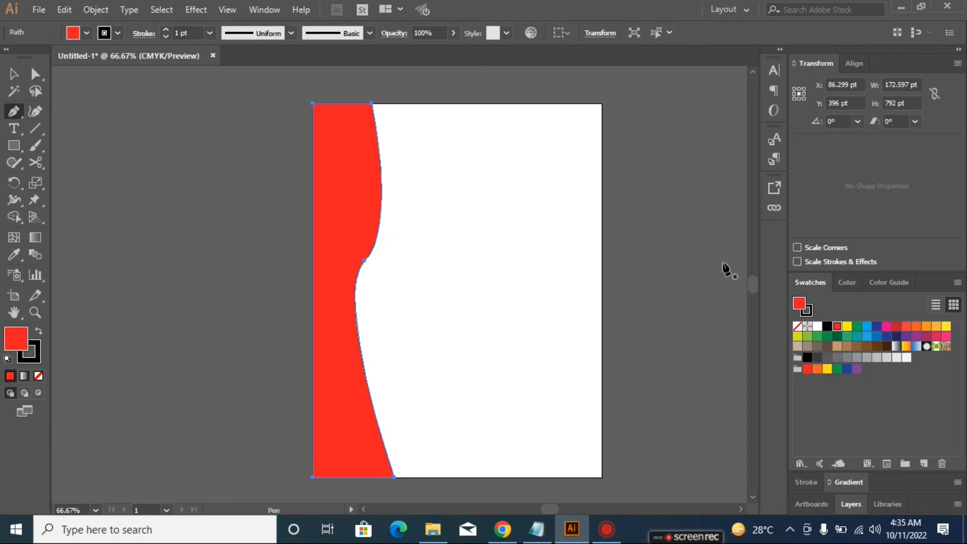
{"action": "key", "text": "Delete"}
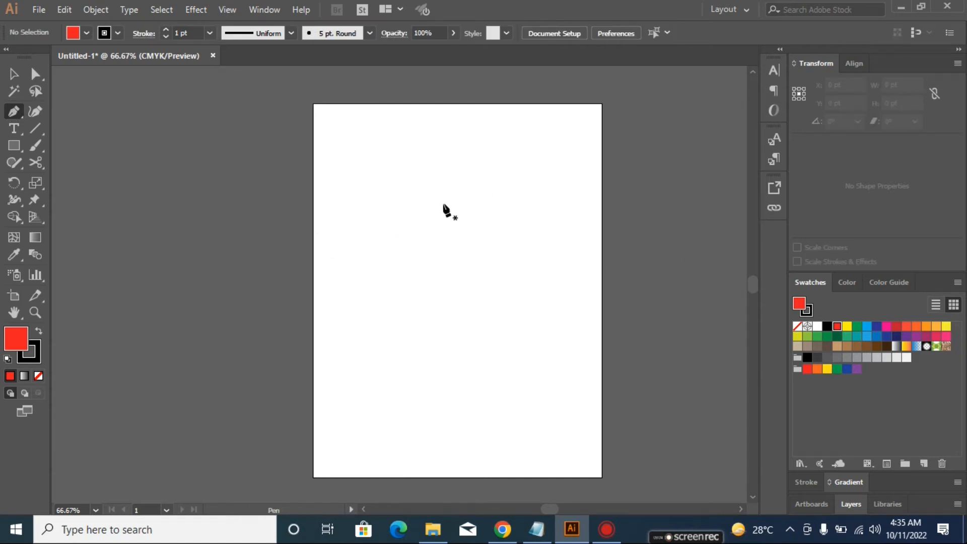
- Draw an open three-point curve with the default fill and stroke, its smooth middle anchor at about X 285 pt, Y 450 pt
{"action": "left_click", "coordinate": [447, 173]}
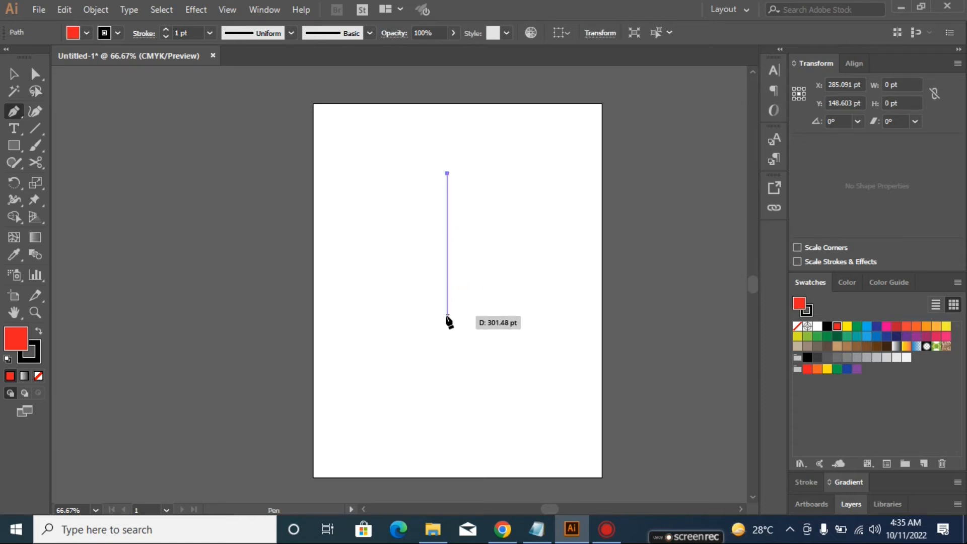
{"action": "left_click_drag", "start_coordinate": [447, 316], "coordinate": [487, 429]}
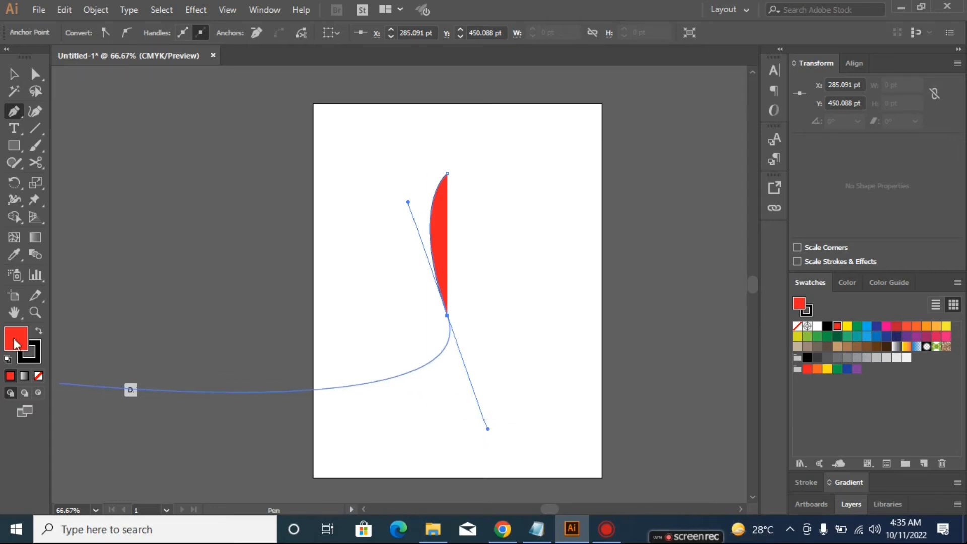
{"action": "left_click", "coordinate": [8, 360]}
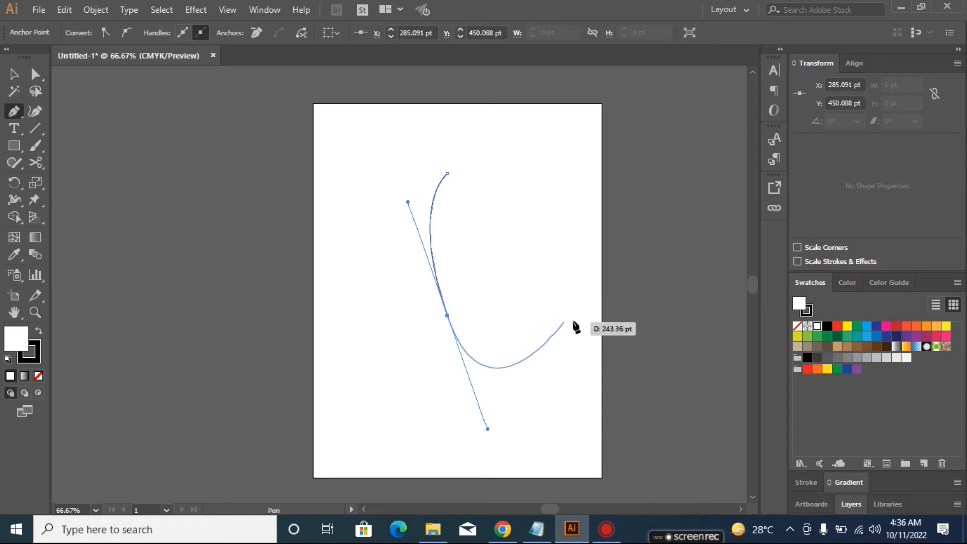
{"action": "left_click_drag", "start_coordinate": [447, 316], "coordinate": [408, 201]}
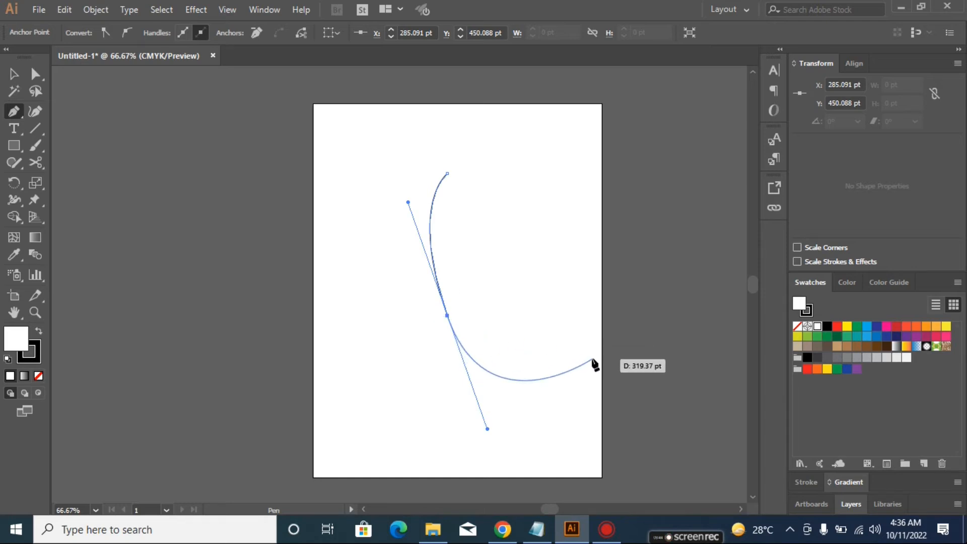
{"action": "left_click", "coordinate": [586, 343]}
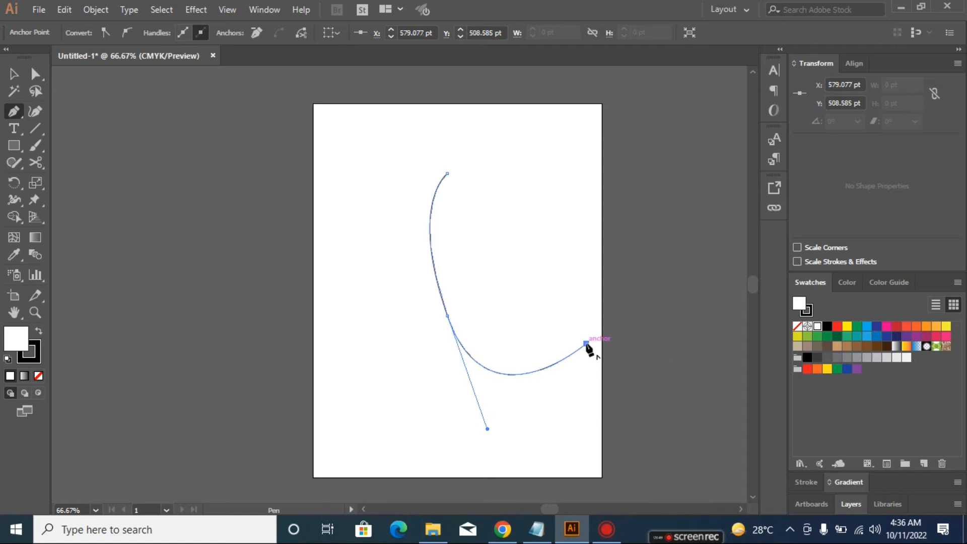
{"action": "left_click_drag", "start_coordinate": [586, 343], "coordinate": [549, 281]}
{"action": "key", "text": "Escape"}
- Reshape the curve with the Direct Selection tool by moving both direction handles of its middle anchor
{"action": "left_click", "coordinate": [33, 75]}
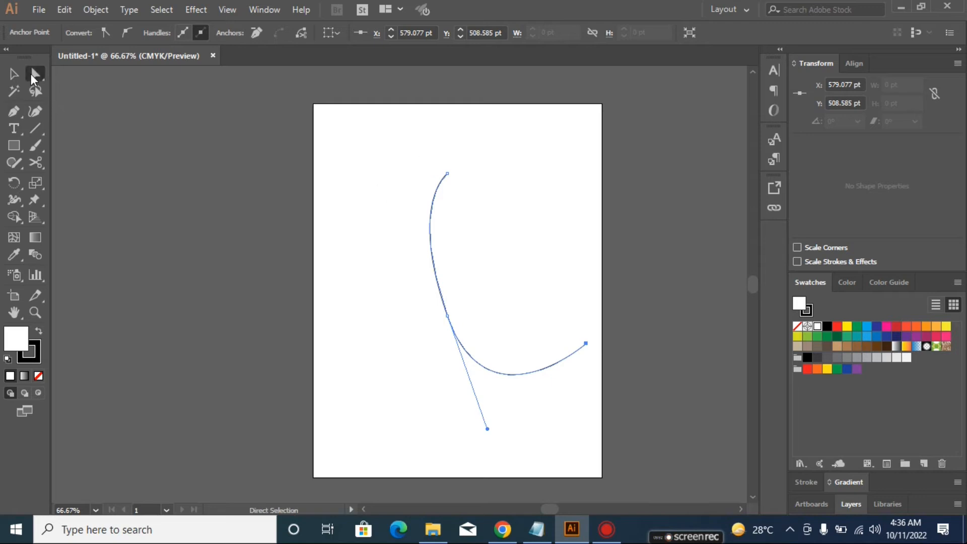
{"action": "left_click", "coordinate": [17, 74]}
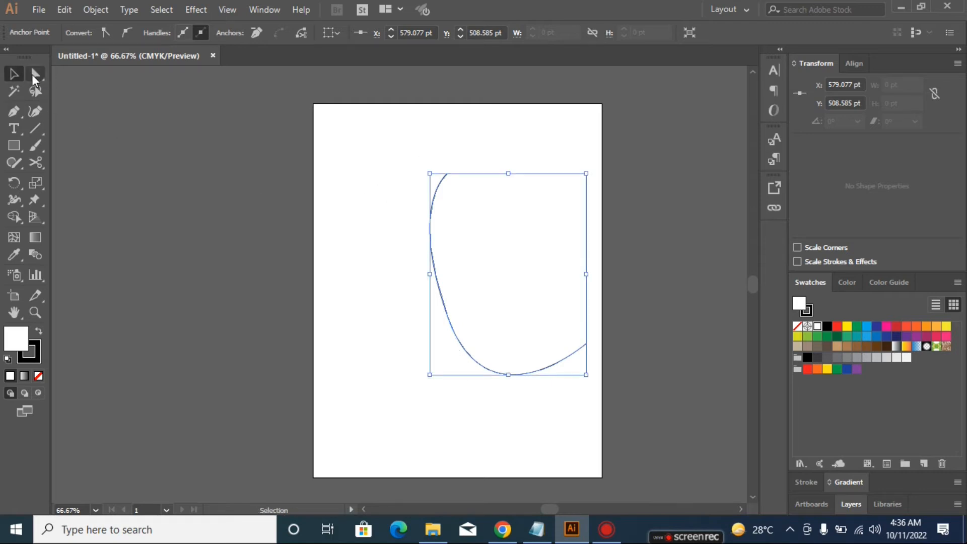
{"action": "left_click", "coordinate": [35, 76]}
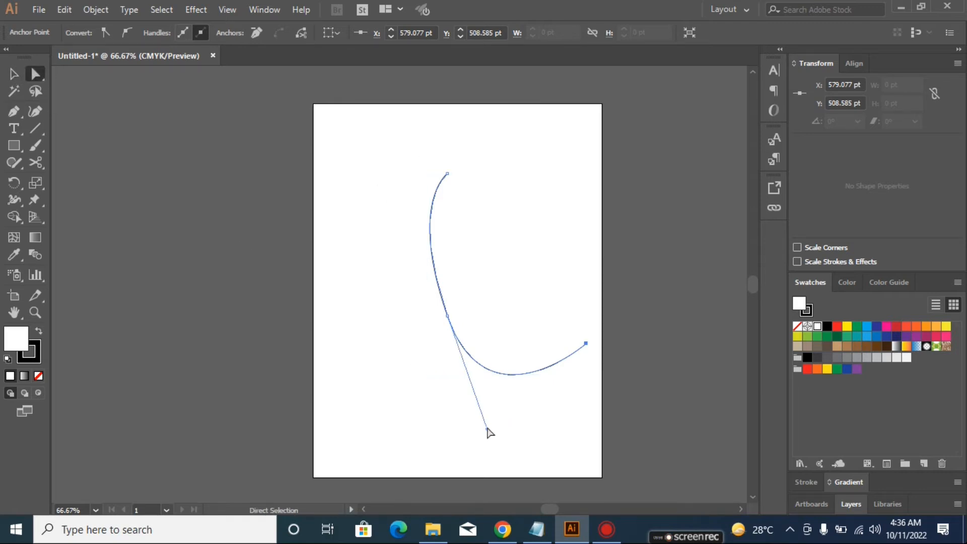
{"action": "left_click_drag", "start_coordinate": [487, 427], "coordinate": [483, 382]}
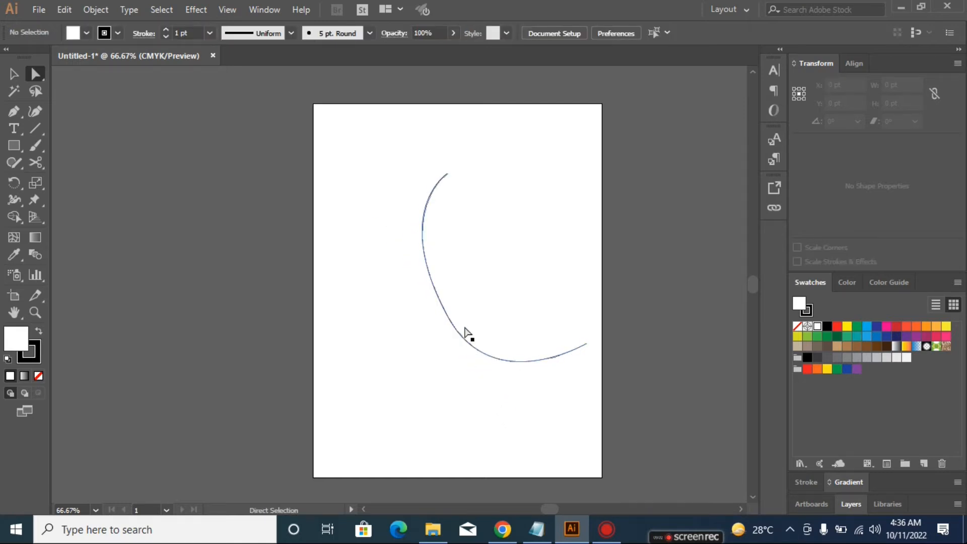
{"action": "left_click_drag", "start_coordinate": [347, 250], "coordinate": [469, 334]}
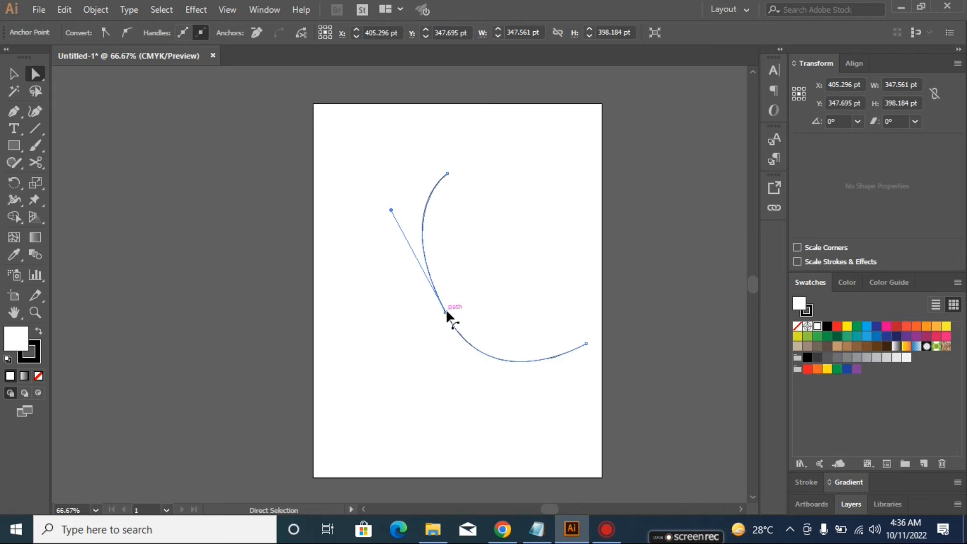
{"action": "left_click_drag", "start_coordinate": [391, 210], "coordinate": [309, 210]}
{"action": "left_click", "coordinate": [447, 316]}
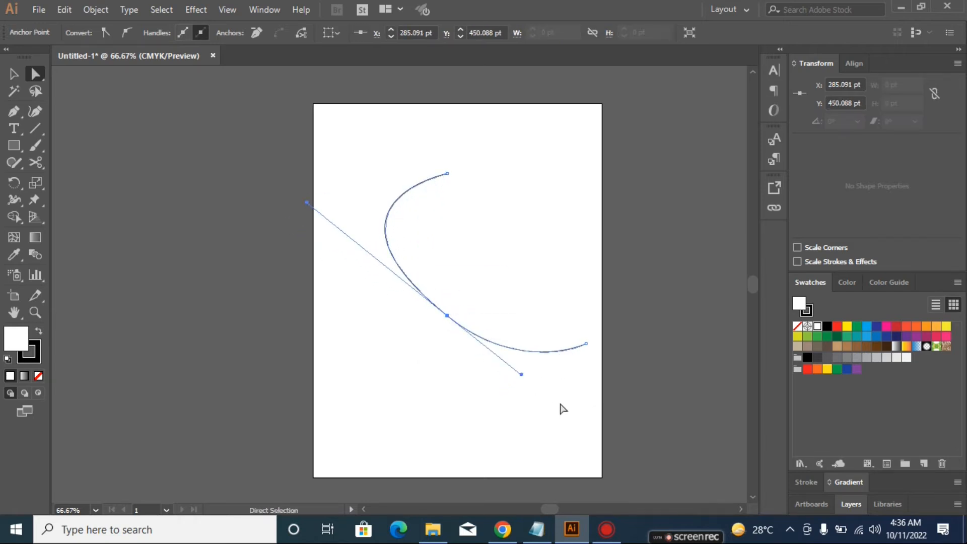
{"action": "left_click_drag", "start_coordinate": [522, 375], "coordinate": [504, 394]}
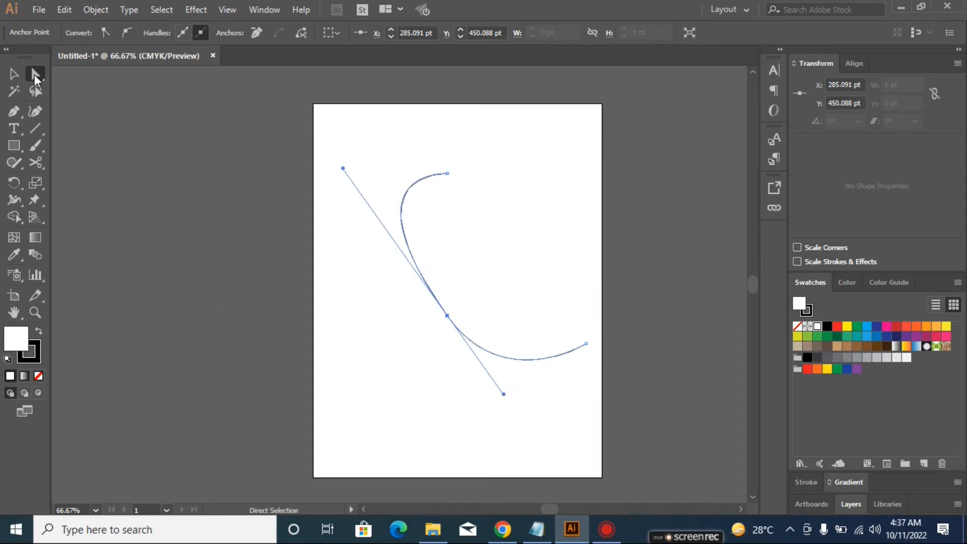
- Delete the reshaped curve and draw a two-point arc mid-artboard with the Pen tool, removing the outgoing handle from its lower anchor
{"action": "left_click_drag", "start_coordinate": [378, 153], "coordinate": [572, 445]}
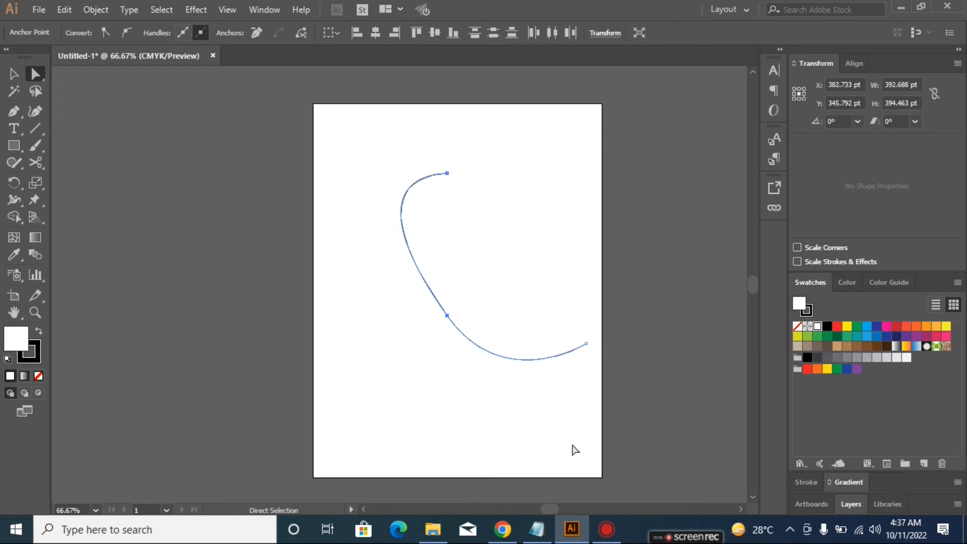
{"action": "key", "text": "Delete"}
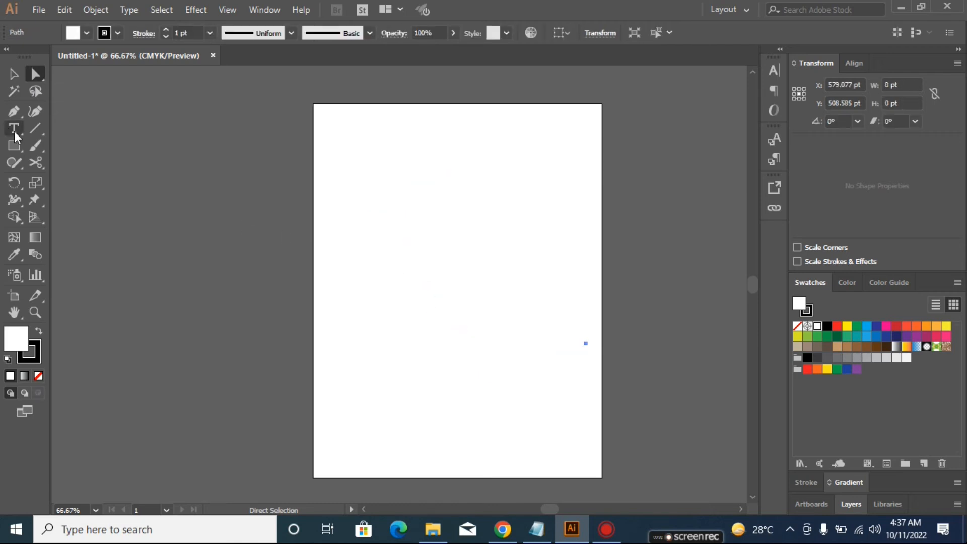
{"action": "left_click", "coordinate": [13, 111]}
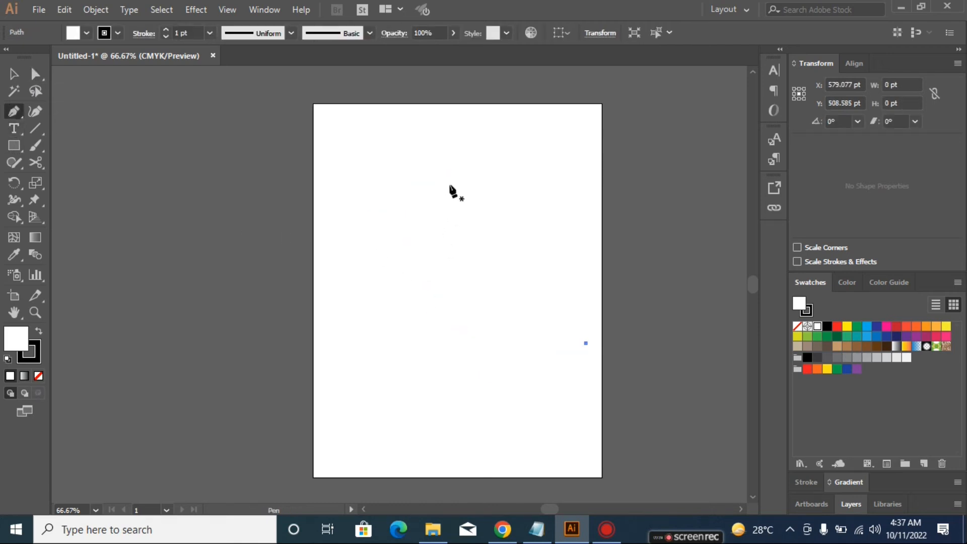
{"action": "left_click", "coordinate": [447, 179]}
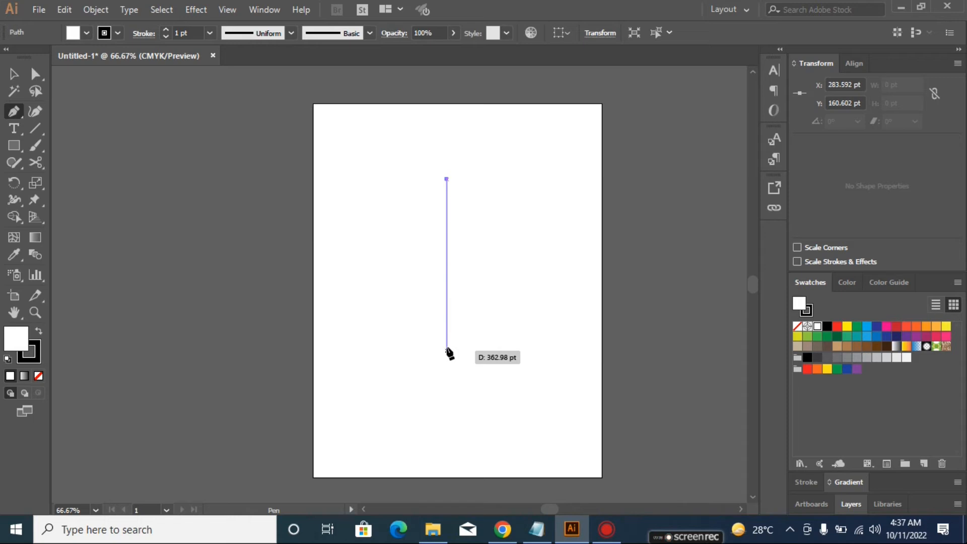
{"action": "left_click_drag", "start_coordinate": [447, 314], "coordinate": [488, 402]}
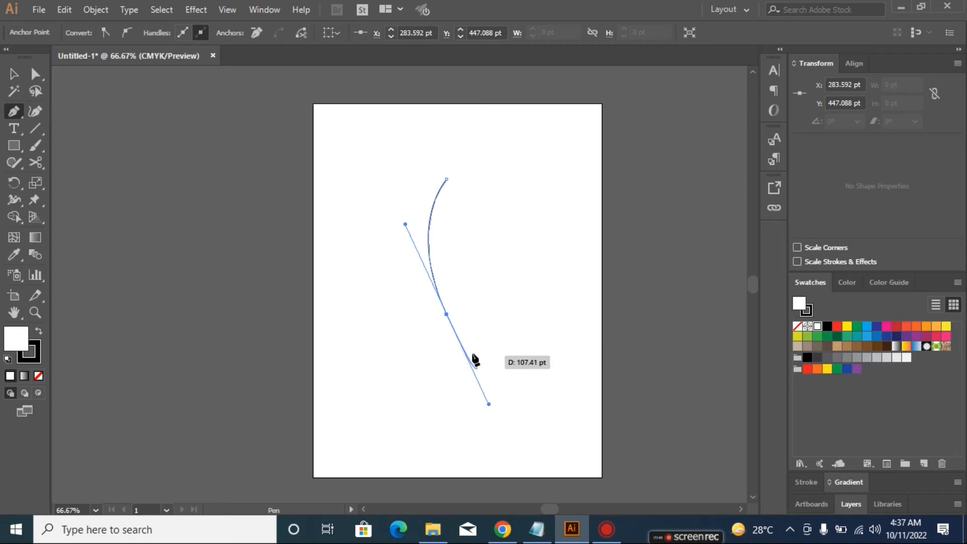
{"action": "left_click", "coordinate": [447, 316]}
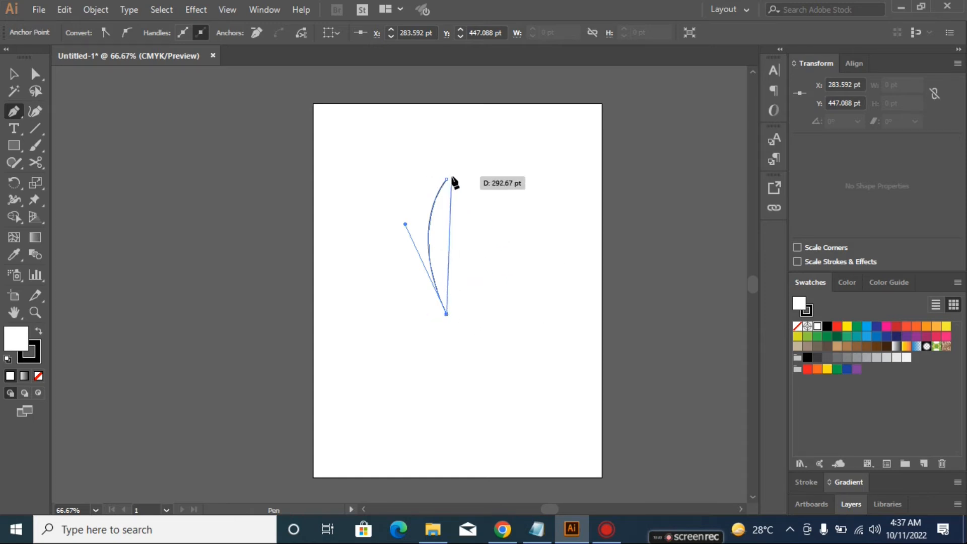
- Close the arc into a pointed leaf shape with a mirrored curve back to its upper anchor, and remove the closing anchor's leftover handle
{"action": "left_click_drag", "start_coordinate": [448, 179], "coordinate": [400, 122]}
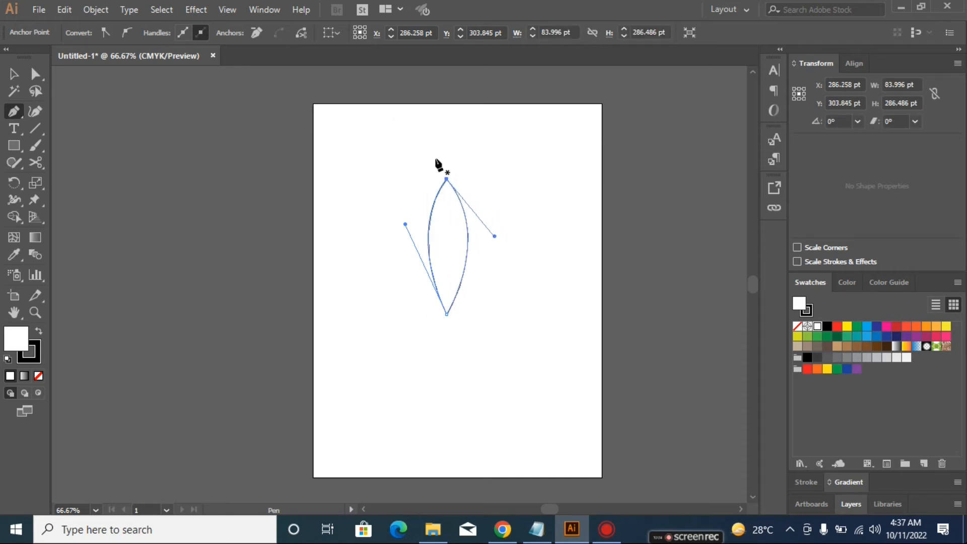
{"action": "left_click", "coordinate": [447, 179]}
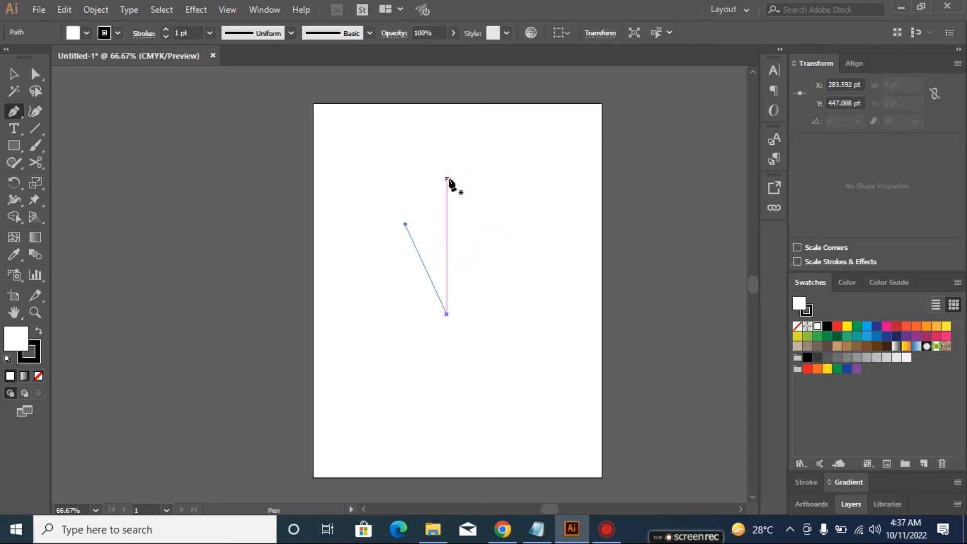
{"action": "key", "text": "ctrl"}
{"action": "key", "text": "ctrl+z"}
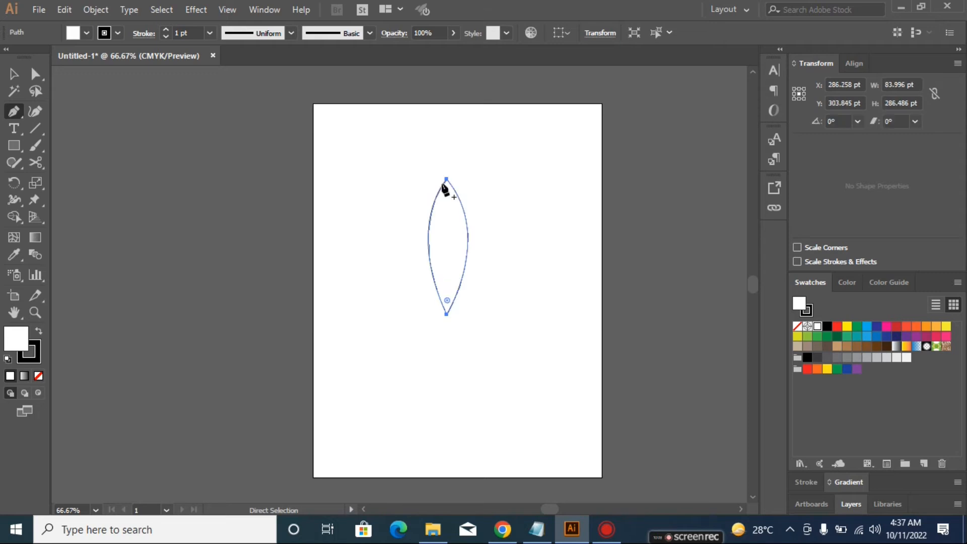
- Select the whole leaf shape and fill it with the green swatch from the first swatch row
{"action": "left_click", "coordinate": [37, 73]}
{"action": "left_click_drag", "start_coordinate": [401, 154], "coordinate": [517, 351]}
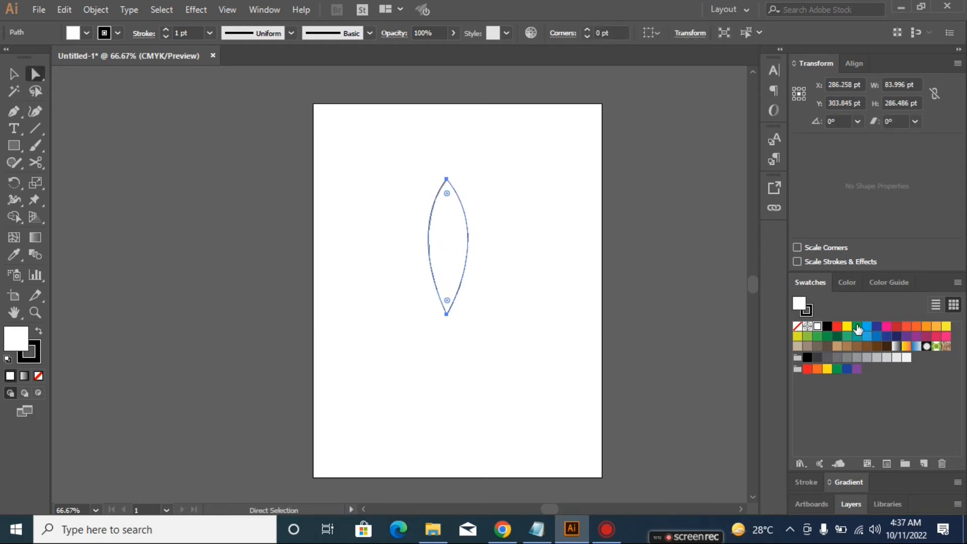
{"action": "left_click", "coordinate": [858, 327]}
{"action": "left_click", "coordinate": [498, 346]}
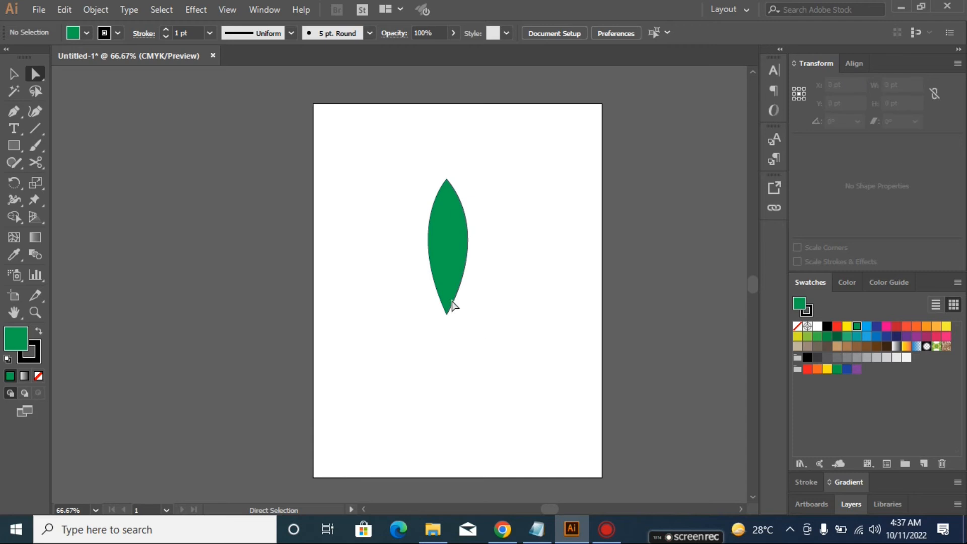
- Draw a slightly curved central vein down the leaf with the Pen tool, using the default white fill and a pale yellow-green stroke
{"action": "left_click", "coordinate": [14, 111]}
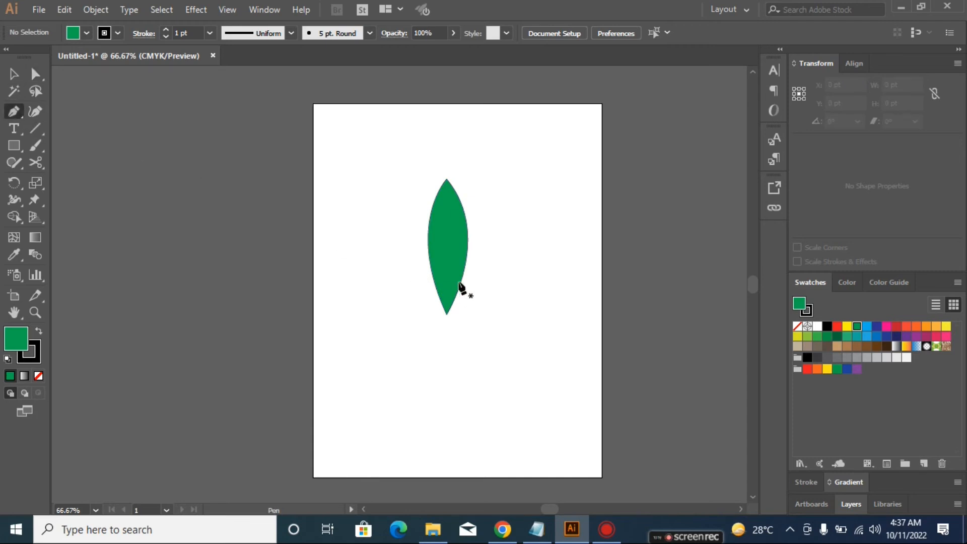
{"action": "left_click", "coordinate": [449, 194]}
{"action": "mouse_move", "coordinate": [448, 290]}
{"action": "left_mouse_down"}
{"action": "mouse_move", "coordinate": [445, 305]}
{"action": "mouse_move", "coordinate": [100, 315]}
{"action": "left_mouse_up"}
{"action": "left_click", "coordinate": [7, 359]}
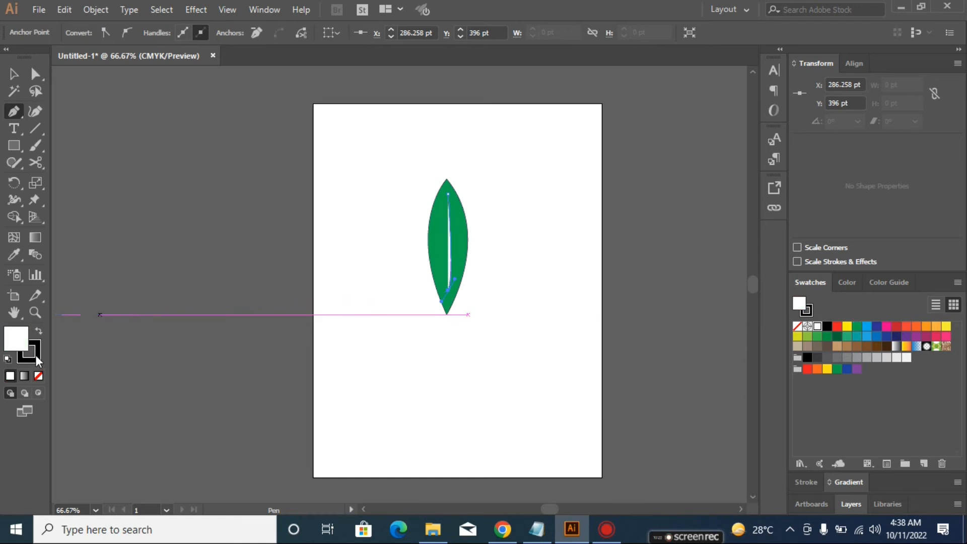
{"action": "left_click", "coordinate": [38, 355]}
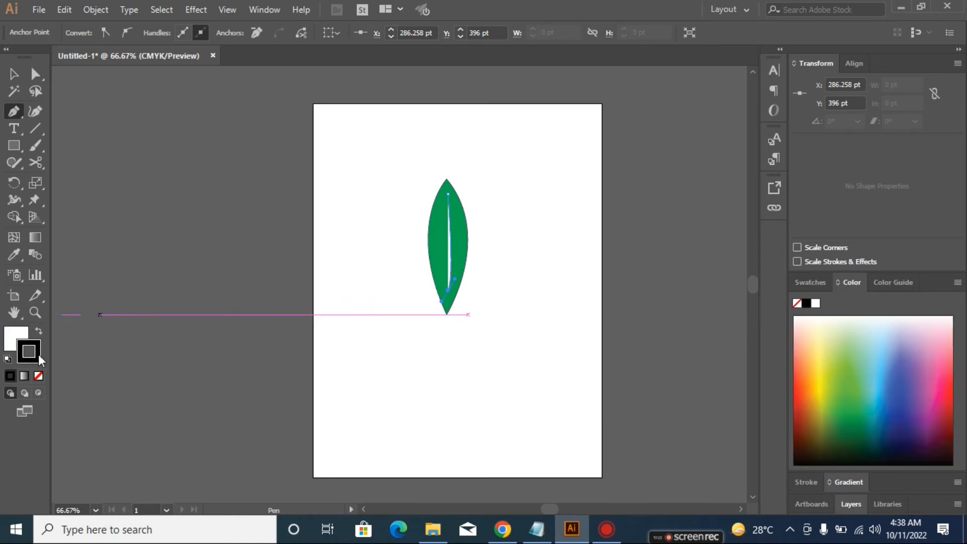
{"action": "left_click", "coordinate": [841, 327]}
- Select the leaf together with its vein and move them off the artboard to about X -417 pt, Y 260 pt
{"action": "left_click", "coordinate": [36, 74]}
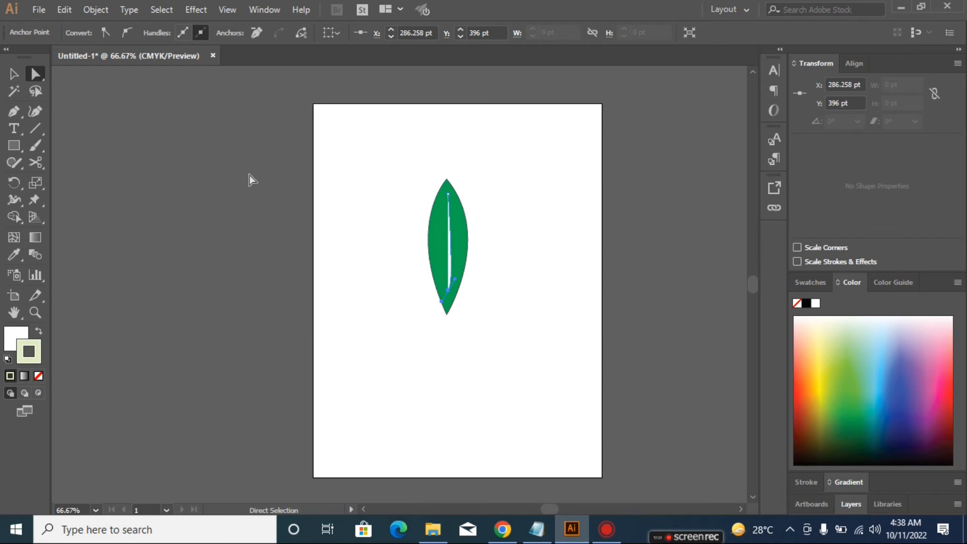
{"action": "left_click", "coordinate": [368, 175]}
{"action": "left_click_drag", "start_coordinate": [414, 137], "coordinate": [513, 353]}
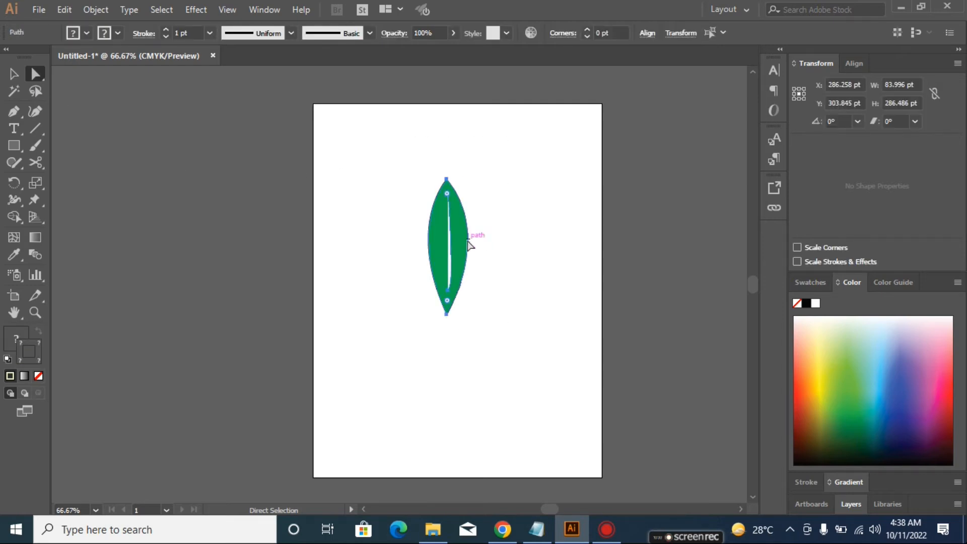
{"action": "left_click_drag", "start_coordinate": [458, 224], "coordinate": [155, 213]}
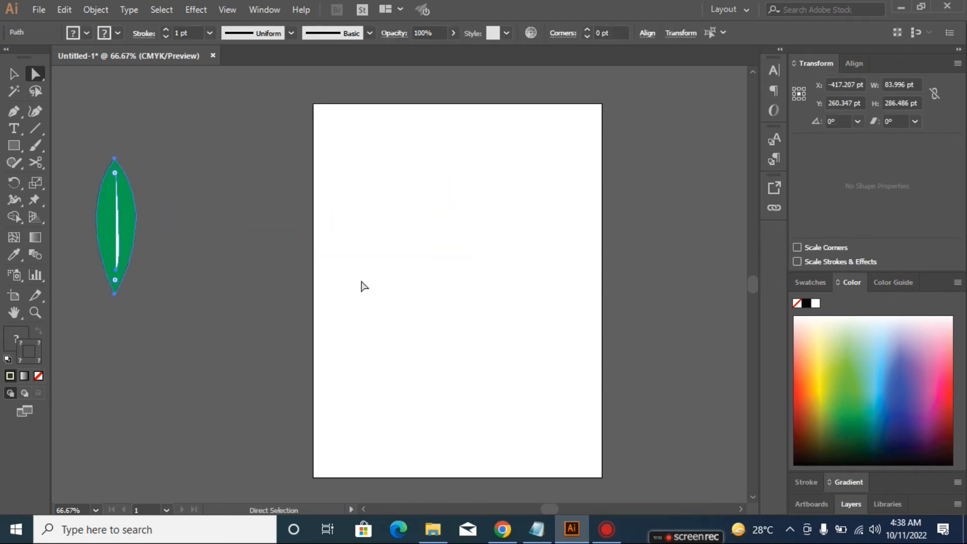
{"action": "left_click", "coordinate": [231, 251]}
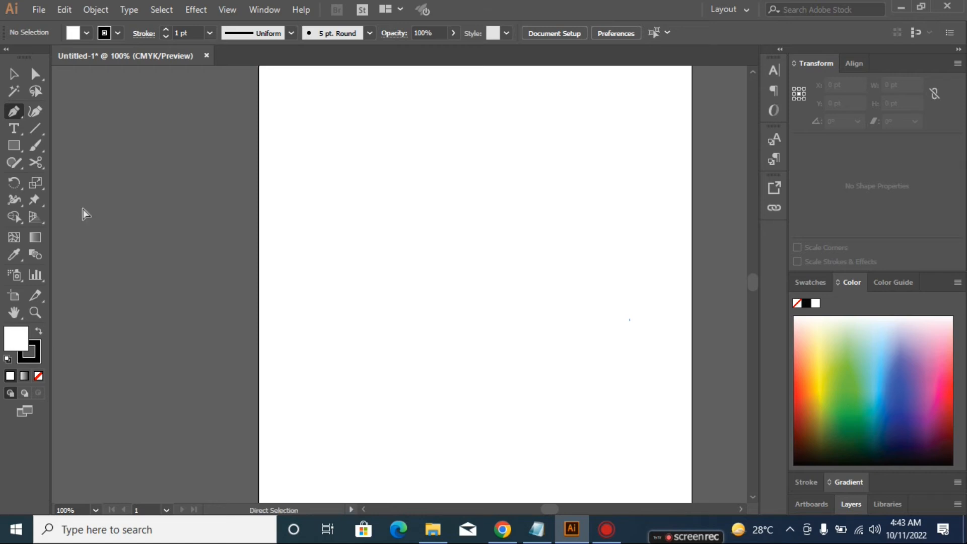
- Show the rulers and place a horizontal guide above the artboard at Y -92 pt
{"action": "key", "text": "ctrl+r"}
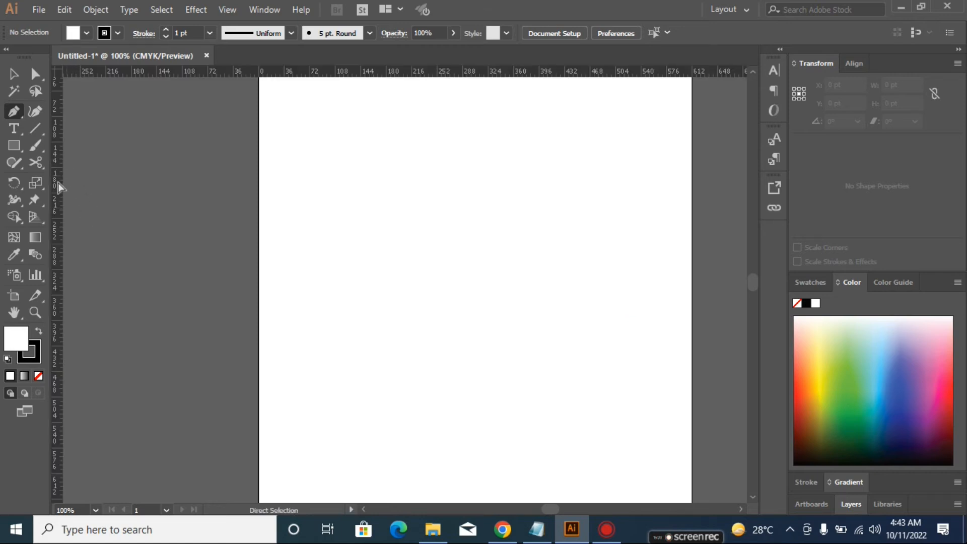
{"action": "left_click_drag", "start_coordinate": [416, 75], "coordinate": [429, 94]}
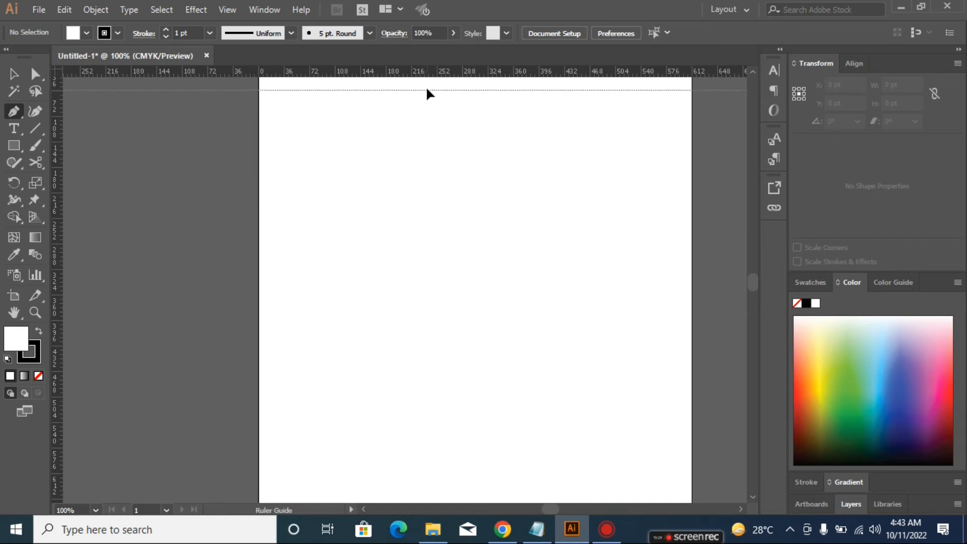
{"action": "mouse_move", "coordinate": [428, 94]}
{"action": "left_mouse_down"}
{"action": "mouse_move", "coordinate": [424, 115]}
{"action": "mouse_move", "coordinate": [424, 81]}
{"action": "left_mouse_up"}
{"action": "scroll", "coordinate": [442, 210], "scroll_direction": "down", "scroll_amount": 3}
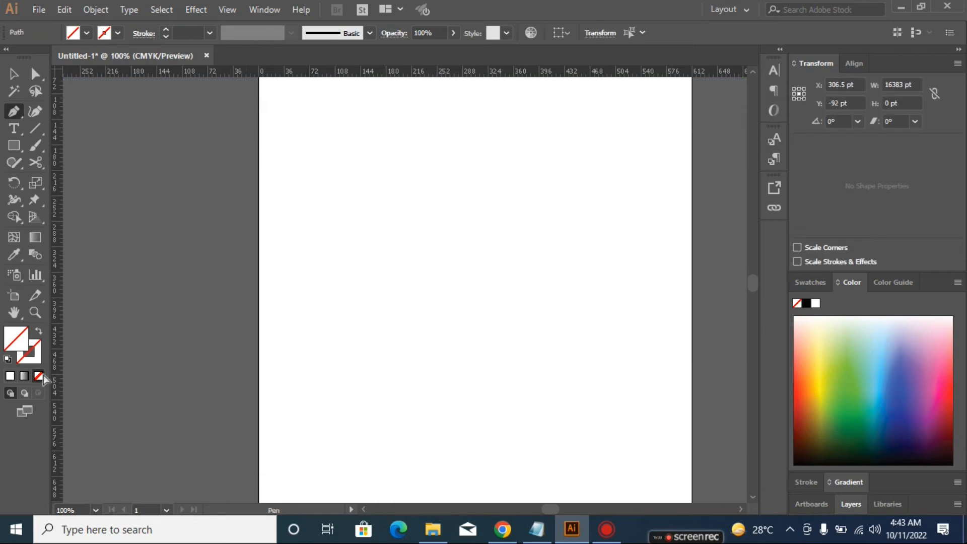
- Add a vertical guide at X 297 pt near the middle of the artboard and lock the guides
{"action": "left_click_drag", "start_coordinate": [56, 294], "coordinate": [469, 325]}
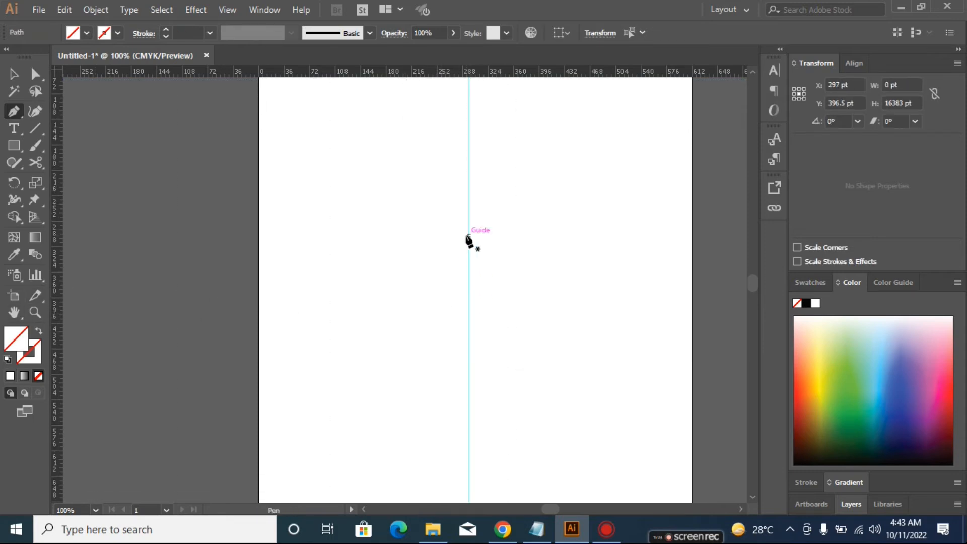
{"action": "right_click", "coordinate": [468, 235]}
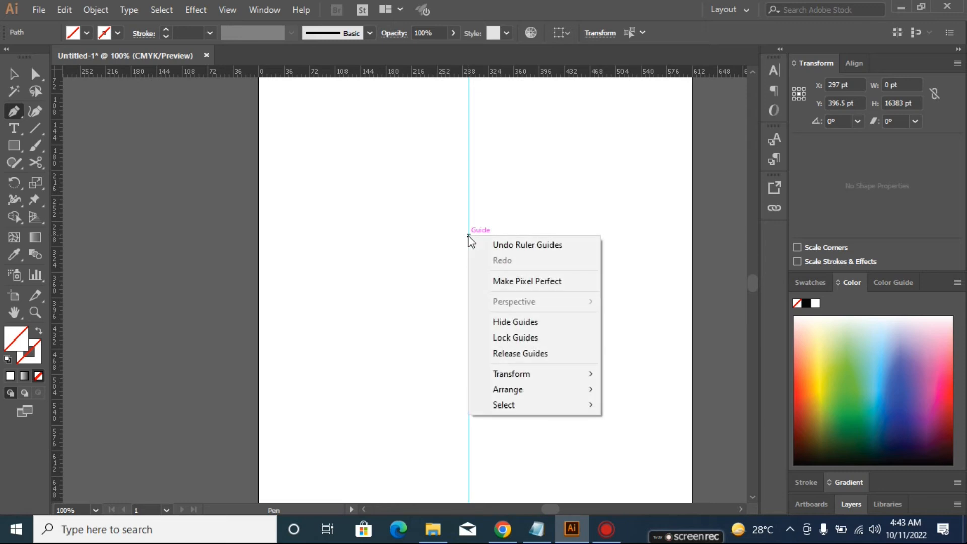
{"action": "left_click", "coordinate": [505, 336]}
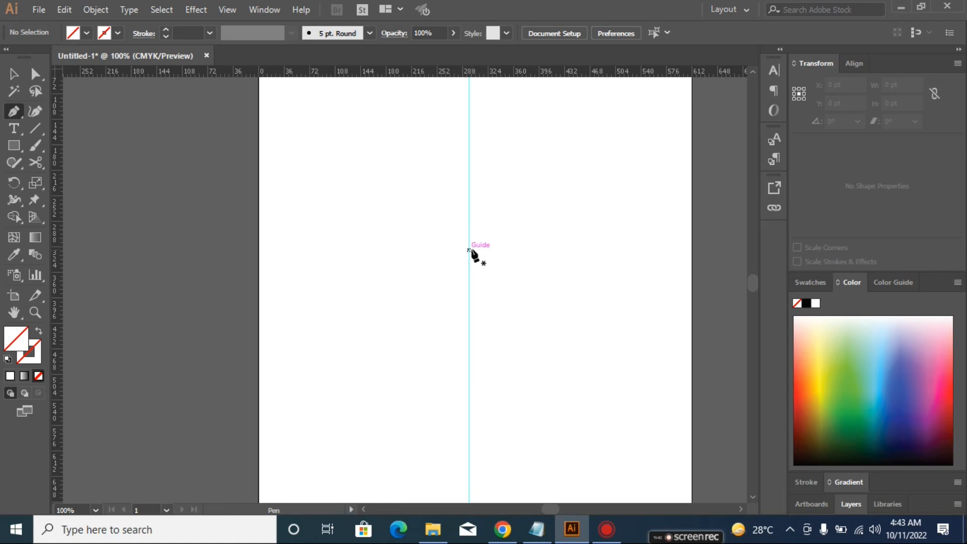
- Try to move the locked vertical guide with the Direct Selection tool
{"action": "key", "text": "a"}
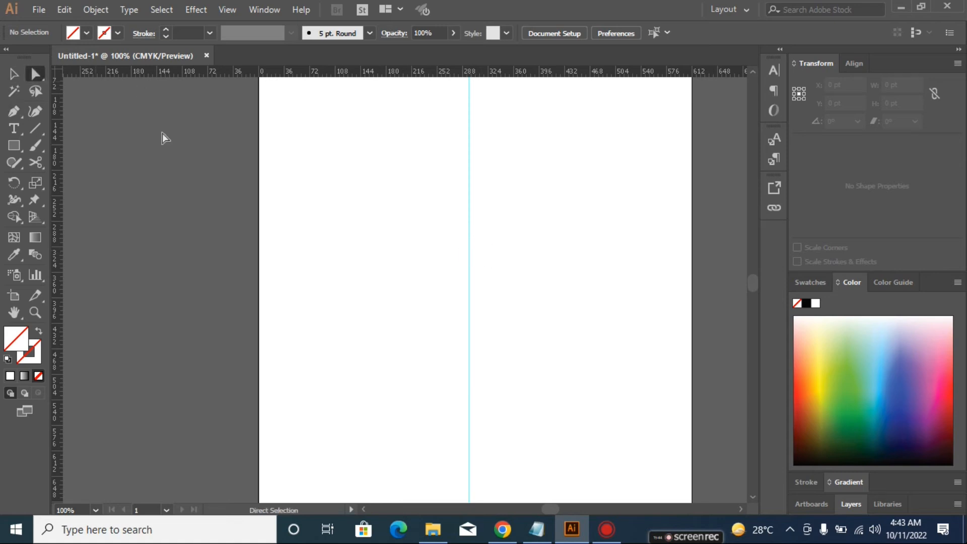
{"action": "left_click_drag", "start_coordinate": [469, 245], "coordinate": [651, 272]}
{"action": "scroll", "coordinate": [499, 316], "scroll_direction": "down", "scroll_amount": 4}
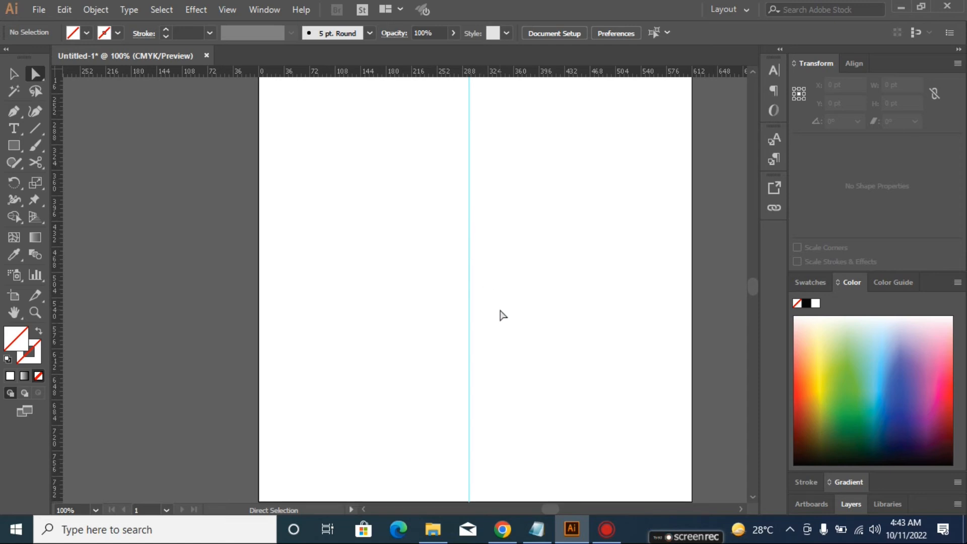
- Draw half a heart from the guide at about Y 182 pt, through a smooth anchor near X 110 pt, back to it at about Y 458 pt
{"action": "scroll", "coordinate": [501, 315], "scroll_direction": "down", "scroll_amount": 4}
{"action": "scroll", "coordinate": [501, 315], "scroll_direction": "up", "scroll_amount": 3}
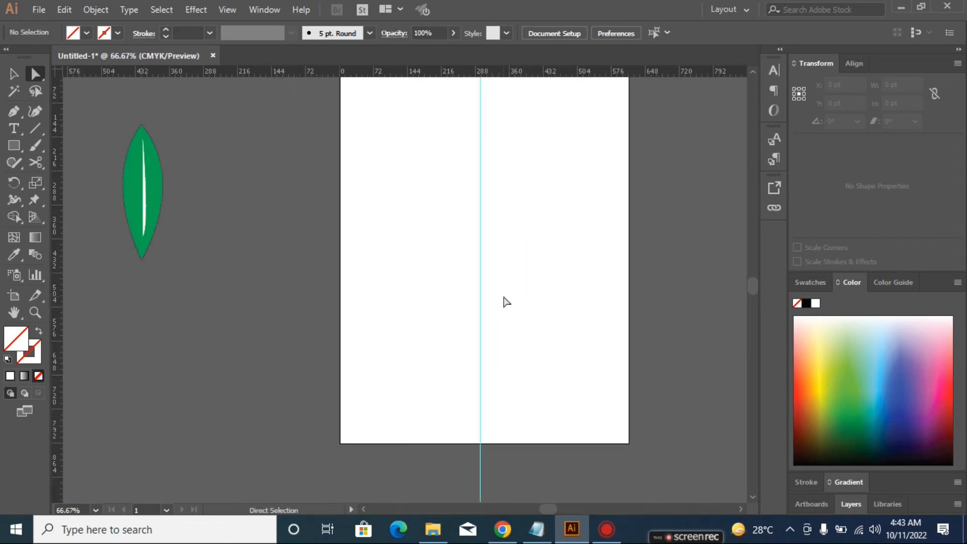
{"action": "left_click_drag", "start_coordinate": [514, 274], "coordinate": [476, 307]}
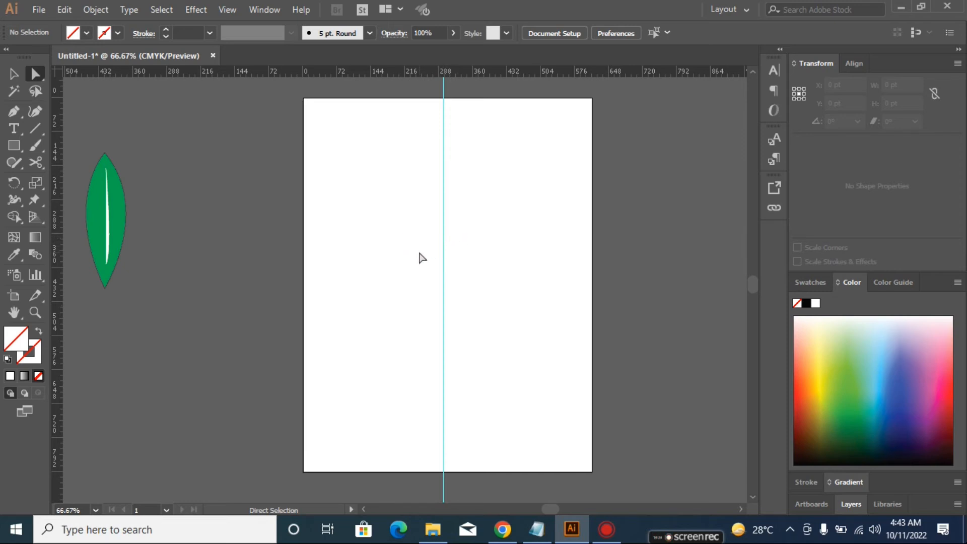
{"action": "left_click", "coordinate": [15, 111]}
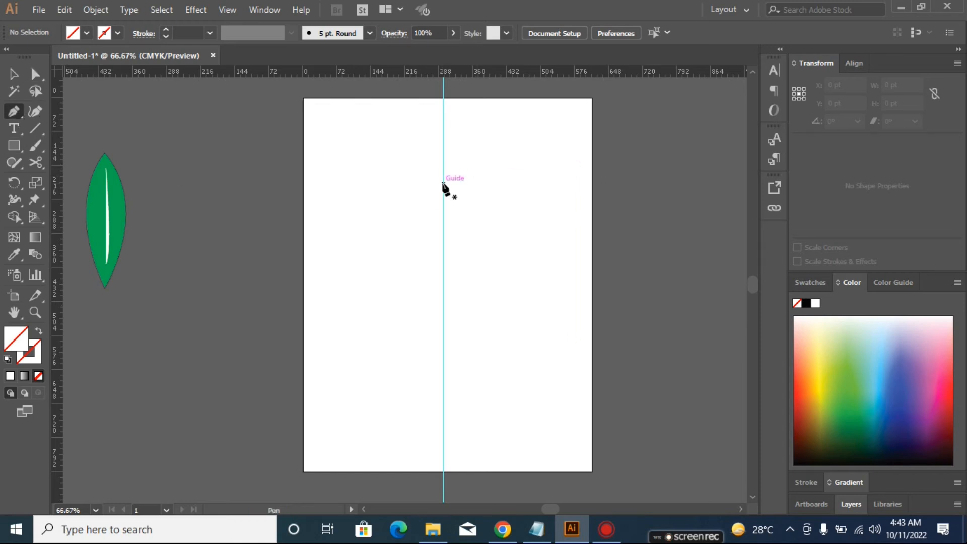
{"action": "left_click", "coordinate": [443, 183]}
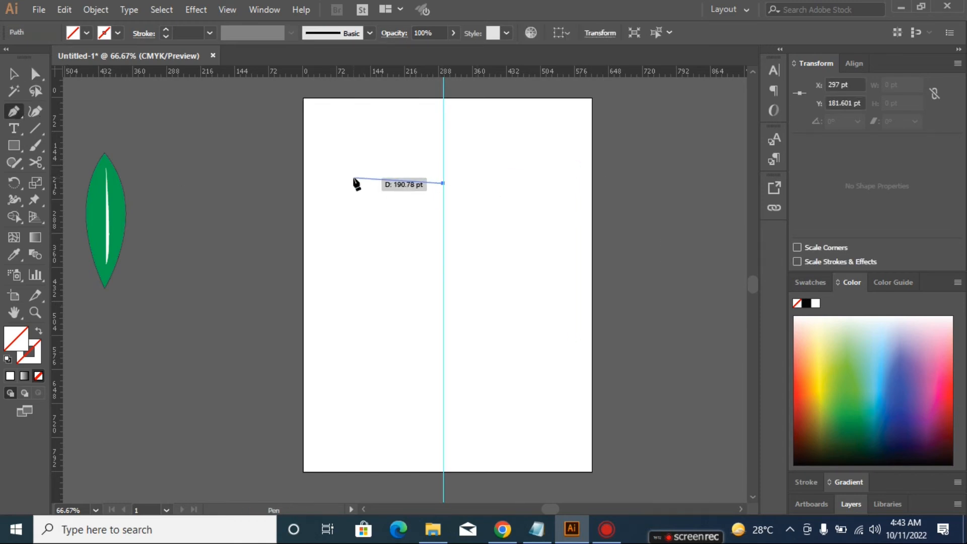
{"action": "left_click_drag", "start_coordinate": [355, 175], "coordinate": [341, 226]}
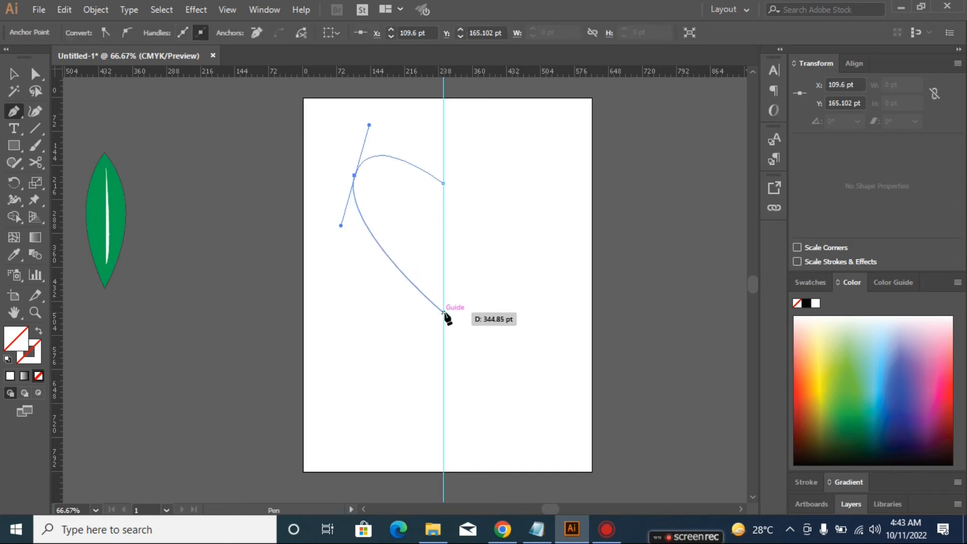
{"action": "mouse_move", "coordinate": [443, 314]}
{"action": "left_mouse_down"}
{"action": "mouse_move", "coordinate": [446, 331]}
{"action": "mouse_move", "coordinate": [459, 328]}
{"action": "mouse_move", "coordinate": [444, 315]}
{"action": "left_mouse_up"}
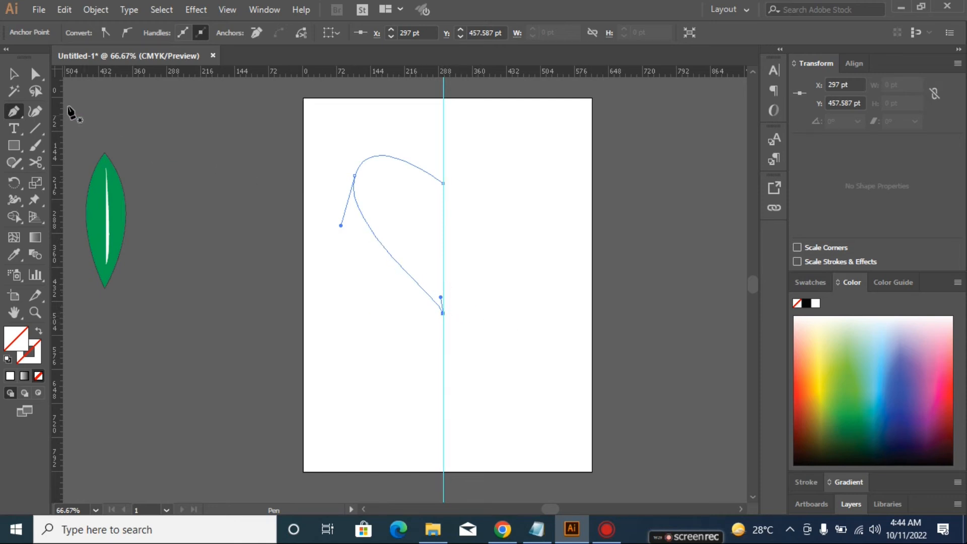
- Select the half heart and create a reflected copy of it across the vertical axis, checking the result with the preview
{"action": "left_click", "coordinate": [38, 74]}
{"action": "left_click_drag", "start_coordinate": [337, 133], "coordinate": [470, 344]}
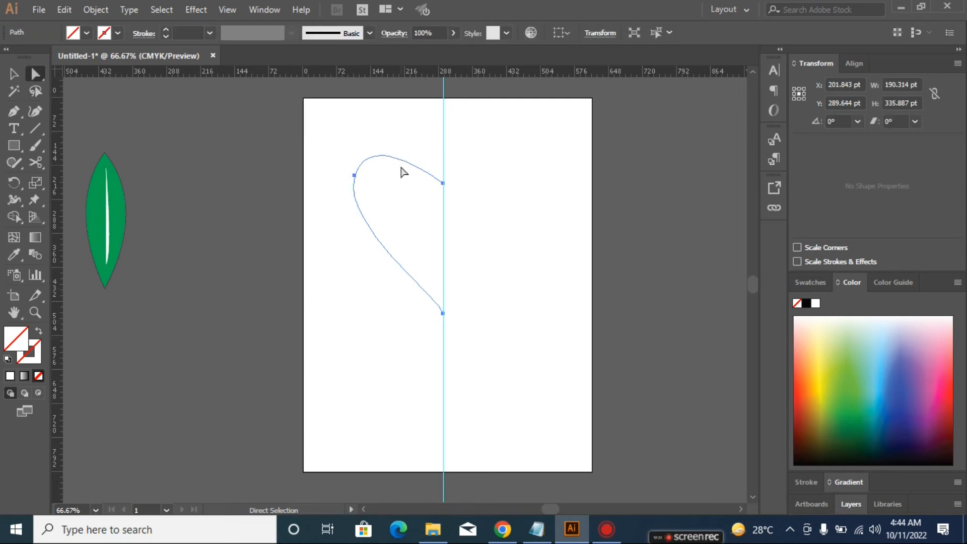
{"action": "right_click", "coordinate": [404, 162]}
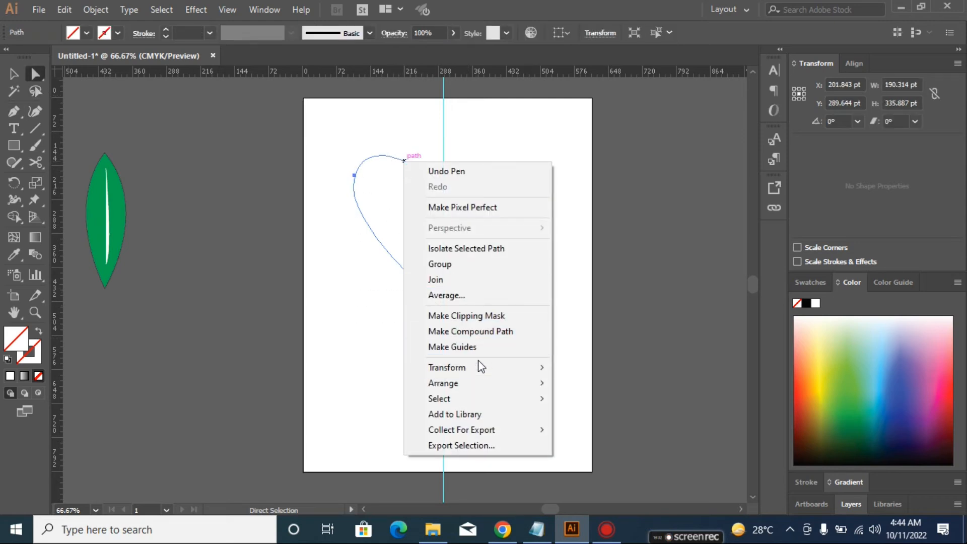
{"action": "mouse_move", "coordinate": [480, 371]}
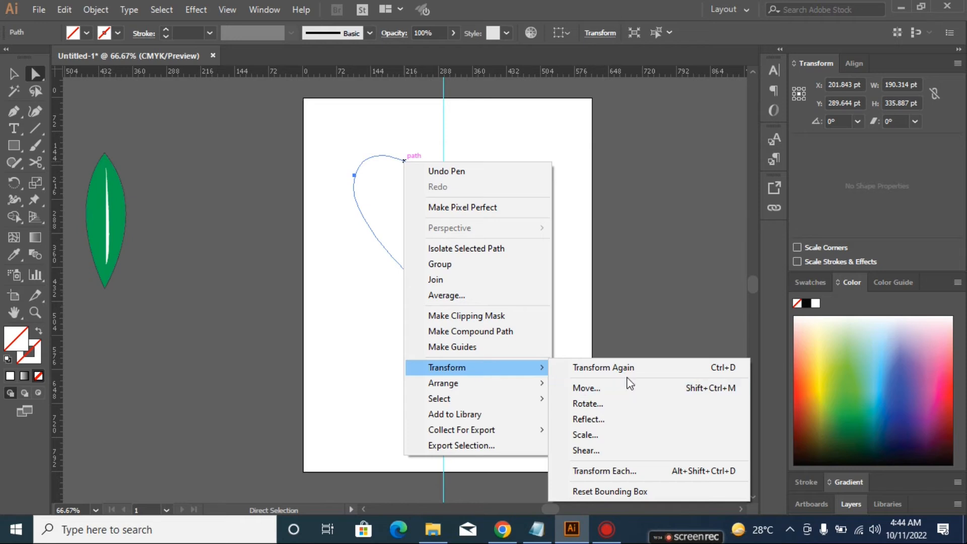
{"action": "left_click", "coordinate": [595, 424]}
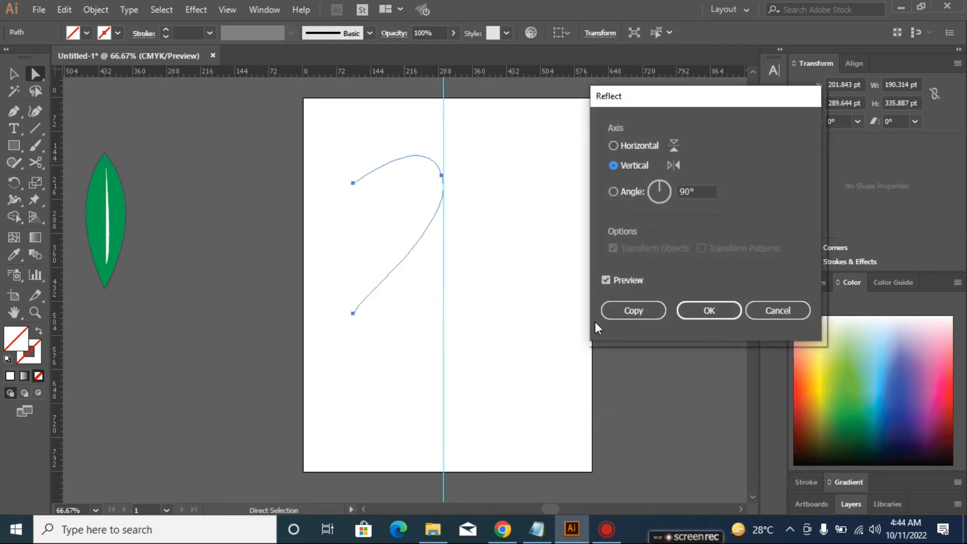
{"action": "left_click", "coordinate": [605, 280]}
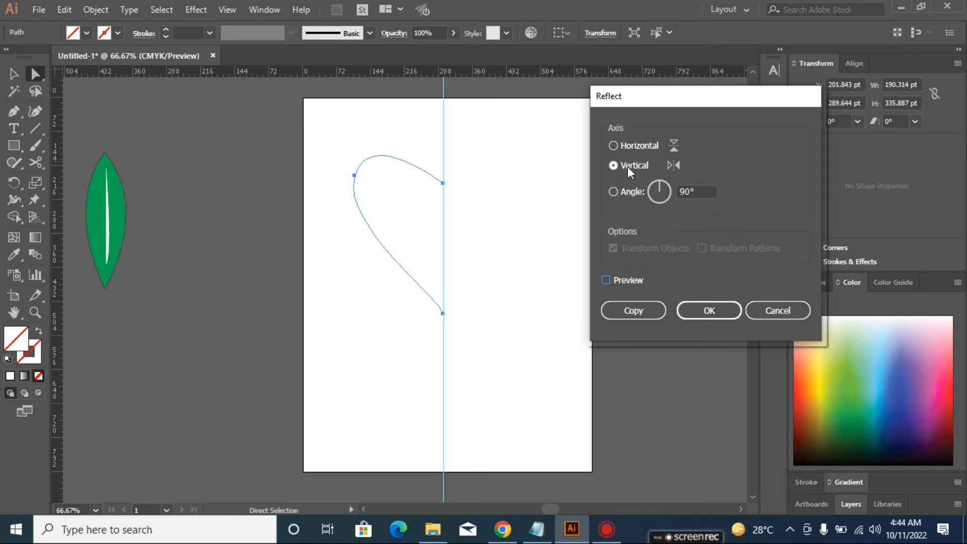
{"action": "left_click", "coordinate": [606, 281]}
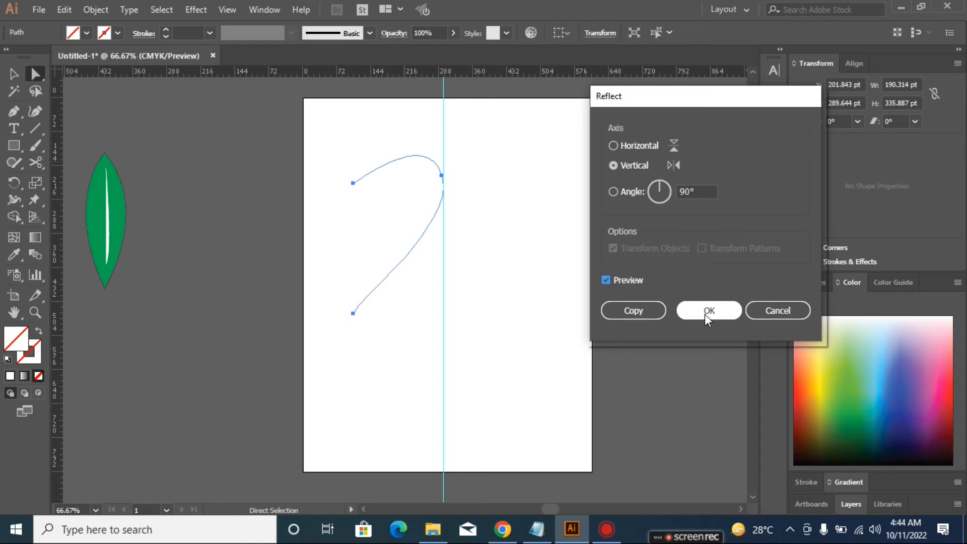
{"action": "left_click", "coordinate": [632, 310]}
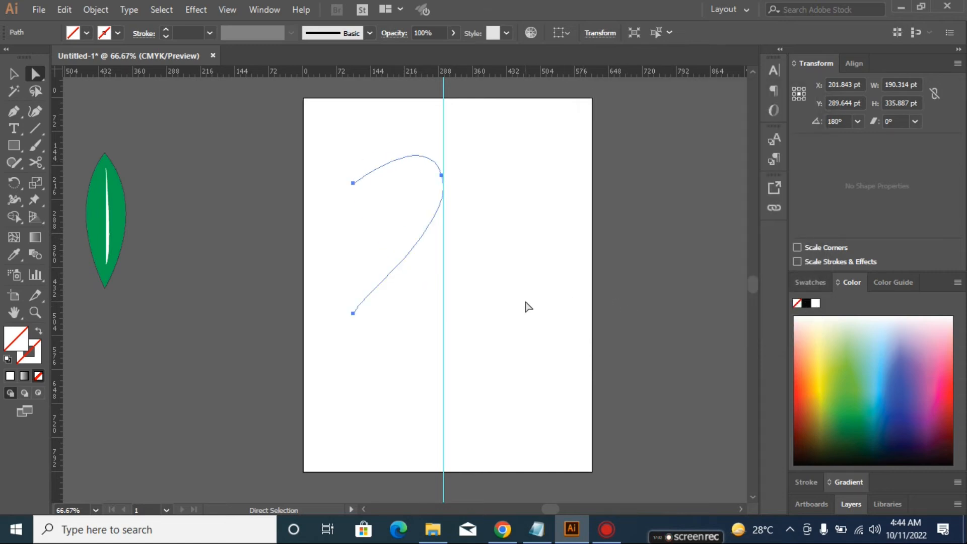
- Select both heart halves and apply the default white fill and black stroke to them
{"action": "left_click_drag", "start_coordinate": [320, 127], "coordinate": [508, 361]}
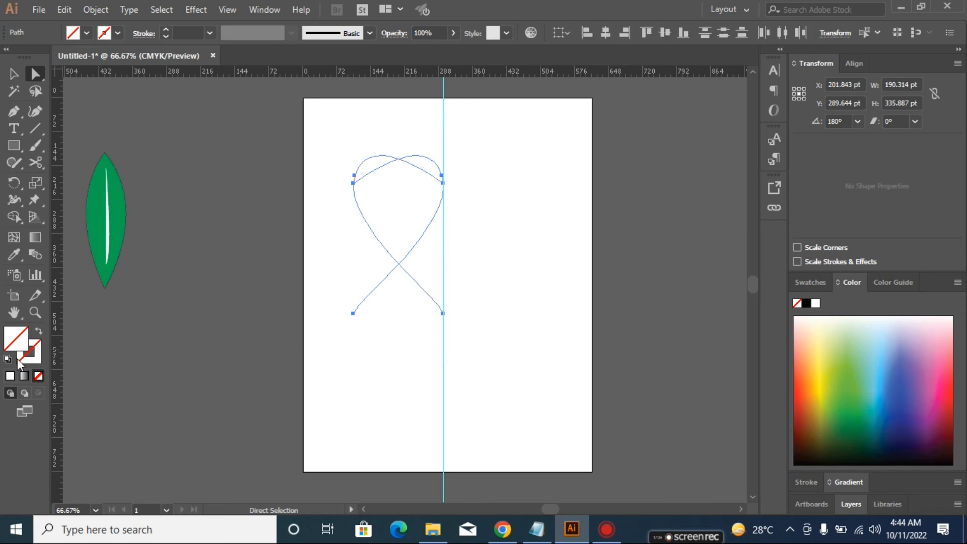
{"action": "left_click", "coordinate": [7, 358]}
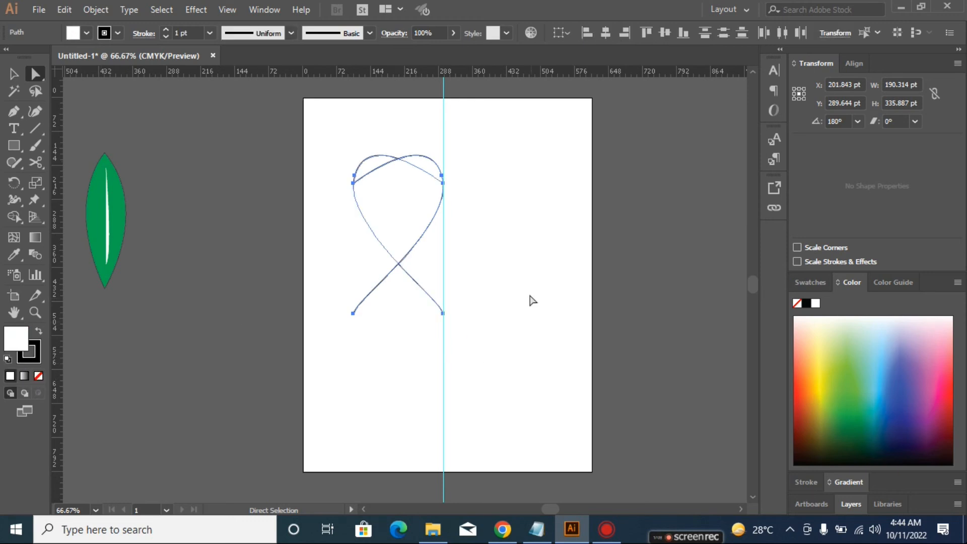
- Move the reflected heart half across the vertical guide so both halves meet along it and form a full heart
{"action": "left_click", "coordinate": [520, 262]}
{"action": "key", "text": "v"}
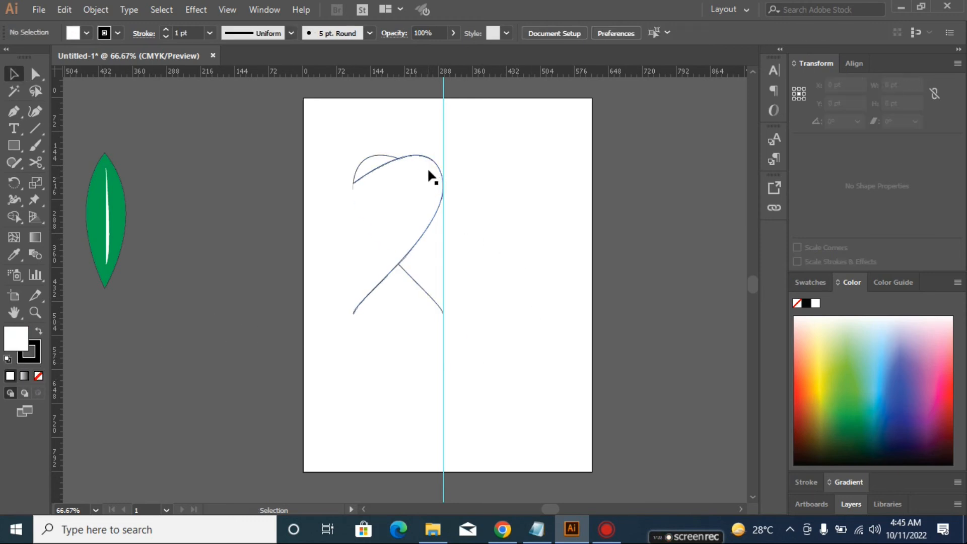
{"action": "left_click", "coordinate": [433, 158]}
{"action": "left_click_drag", "start_coordinate": [434, 221], "coordinate": [527, 219]}
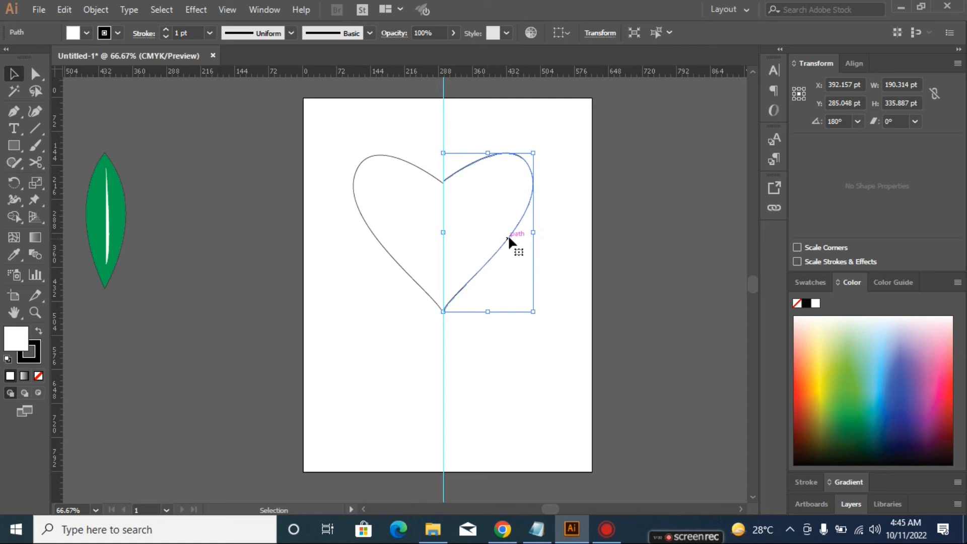
{"action": "left_click_drag", "start_coordinate": [513, 236], "coordinate": [512, 252]}
{"action": "left_click", "coordinate": [507, 338]}
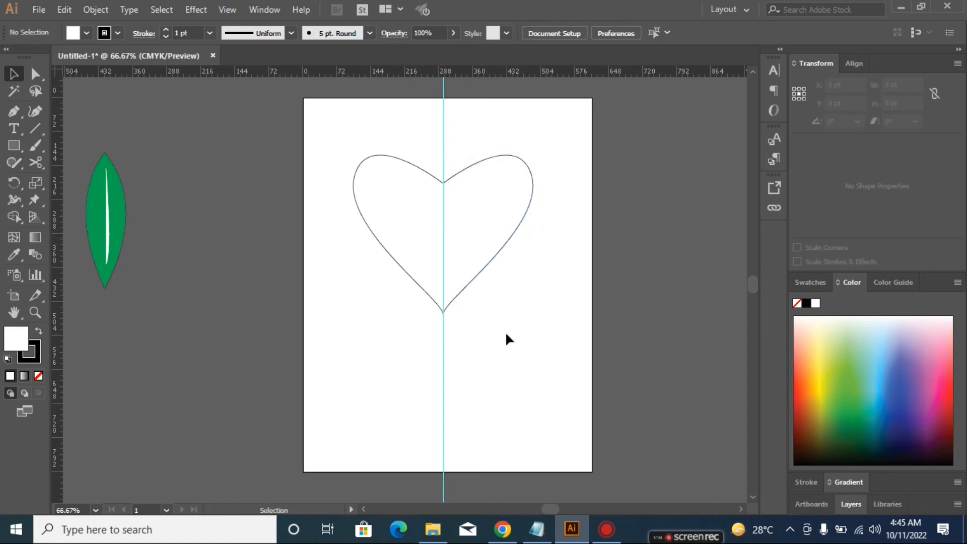
- Try a yellow fill on the original heart half alone, and undo that fill
{"action": "scroll", "coordinate": [509, 339], "scroll_direction": "up", "scroll_amount": 2}
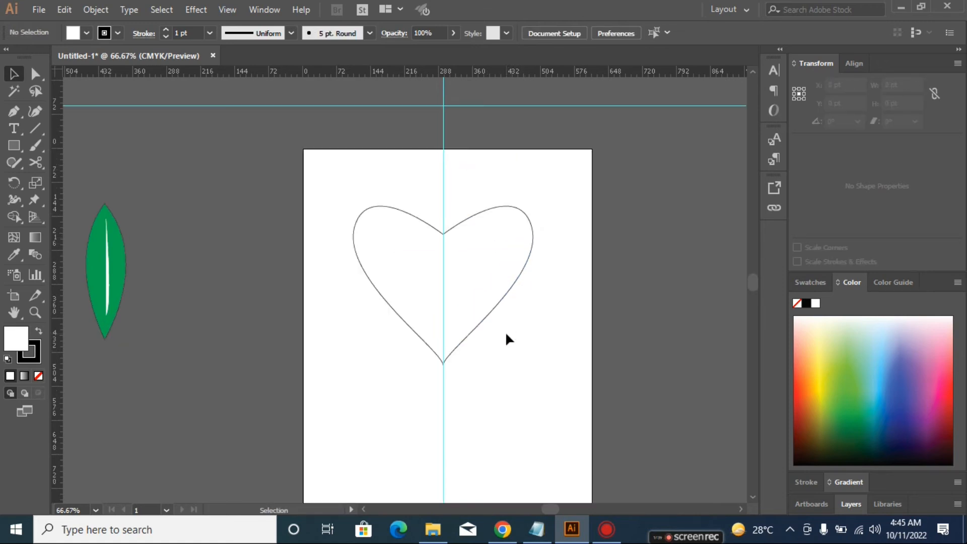
{"action": "left_click", "coordinate": [488, 267]}
{"action": "left_click", "coordinate": [383, 255]}
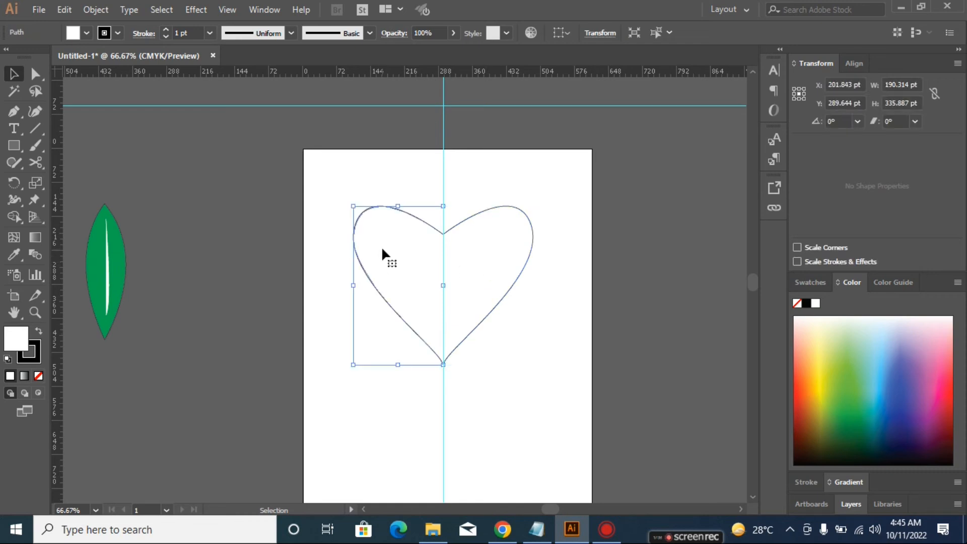
{"action": "left_click", "coordinate": [828, 369]}
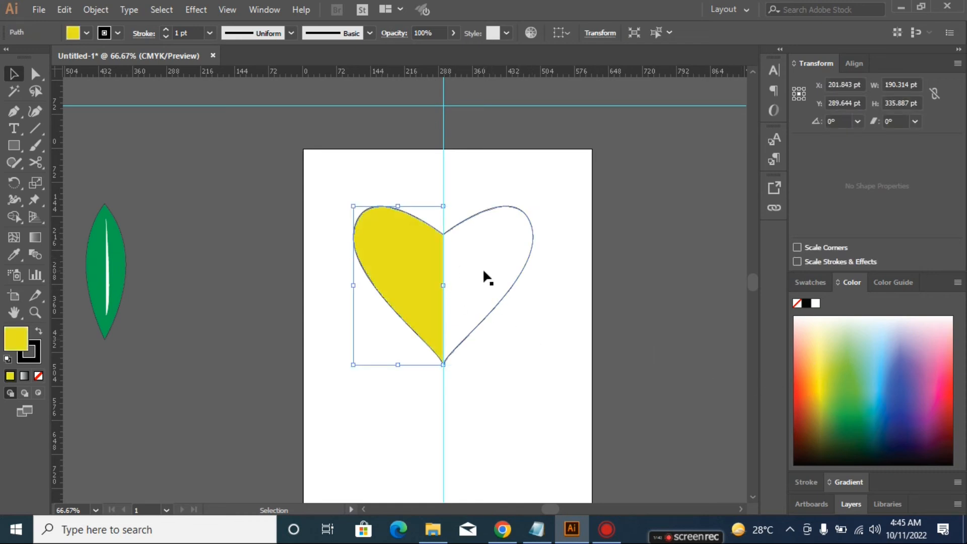
{"action": "key", "text": "a"}
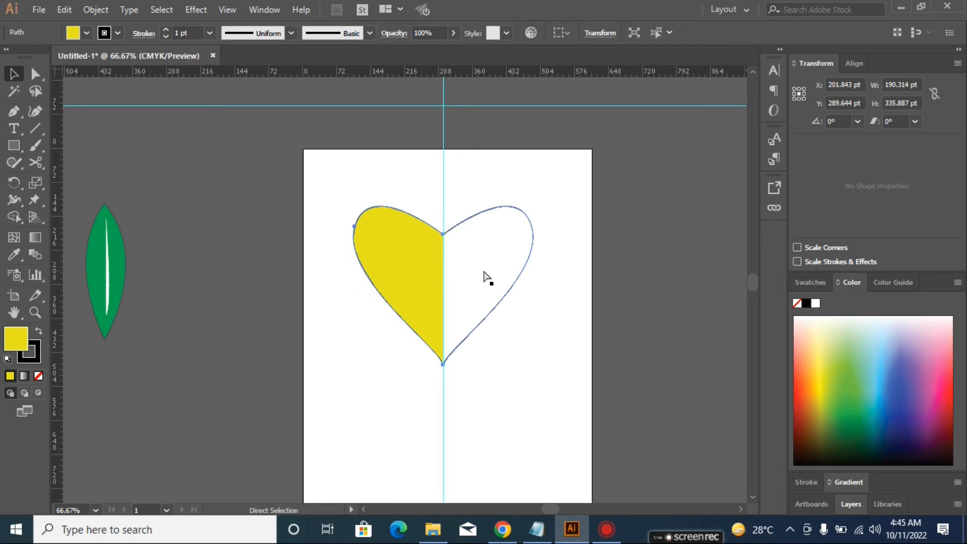
{"action": "key", "text": "ctrl+z"}
{"action": "key", "text": "v"}
{"action": "left_click", "coordinate": [506, 353]}
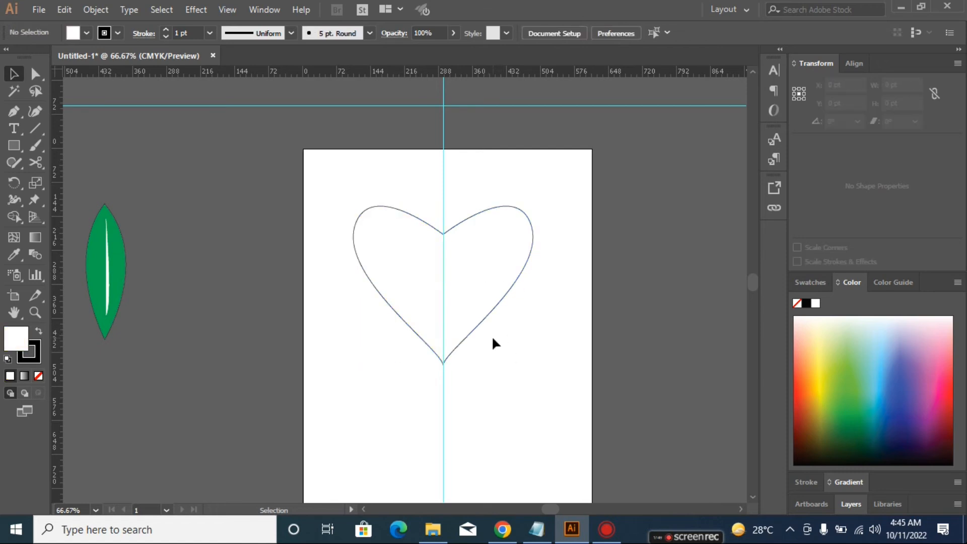
- Average the end anchors of the two heart halves at the lower tip along both axes
{"action": "scroll", "coordinate": [453, 340], "scroll_direction": "up", "scroll_amount": 1}
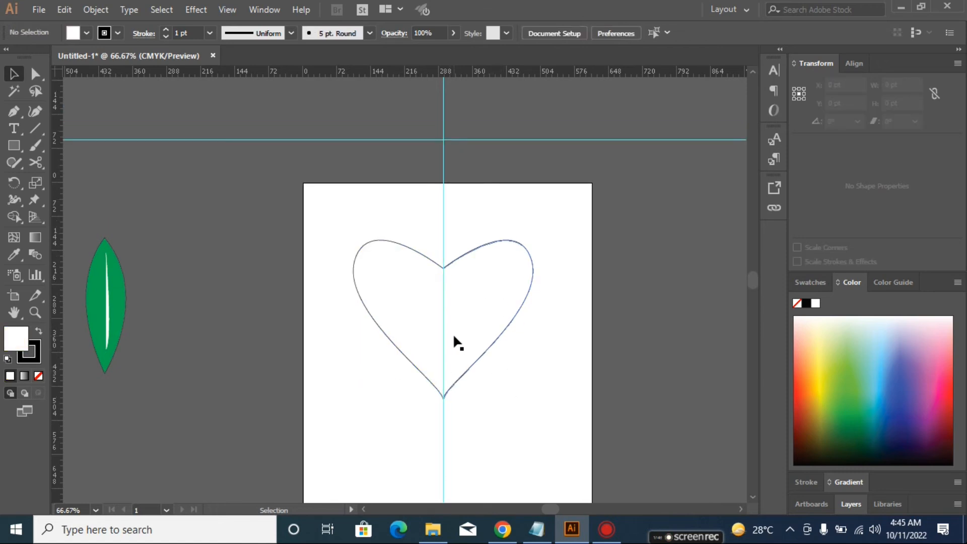
{"action": "scroll", "coordinate": [458, 344], "scroll_direction": "up", "scroll_amount": 3}
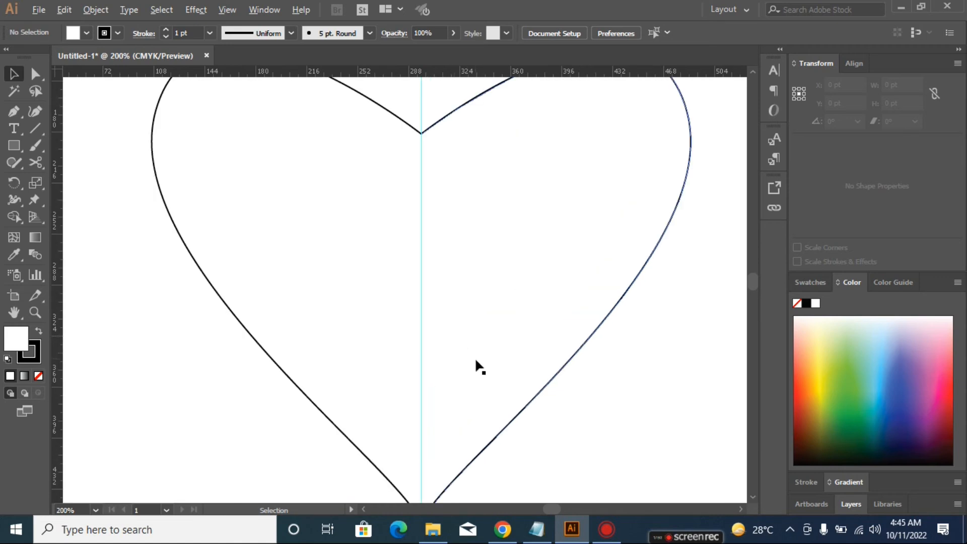
{"action": "scroll", "coordinate": [460, 371], "scroll_direction": "down", "scroll_amount": 3}
{"action": "scroll", "coordinate": [460, 374], "scroll_direction": "up", "scroll_amount": 5}
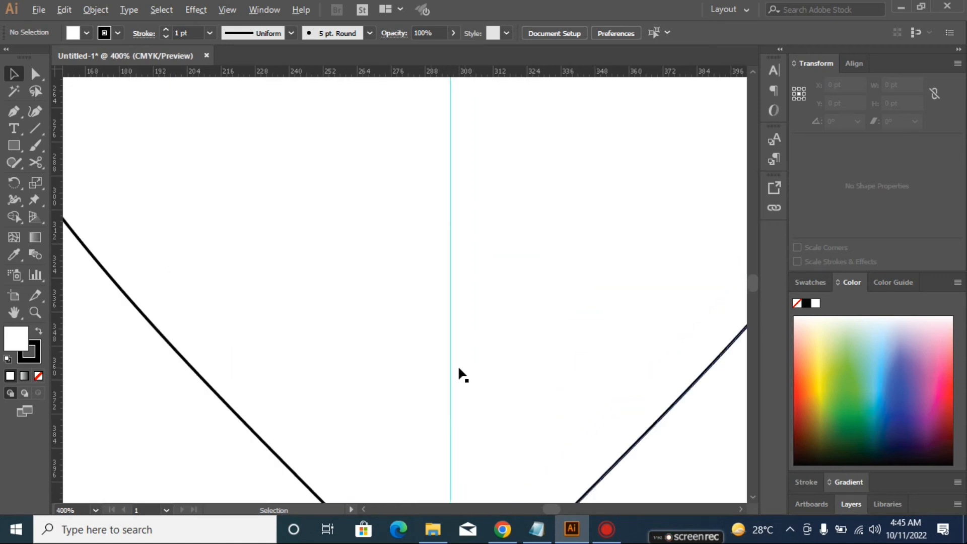
{"action": "left_click_drag", "start_coordinate": [464, 398], "coordinate": [473, 179]}
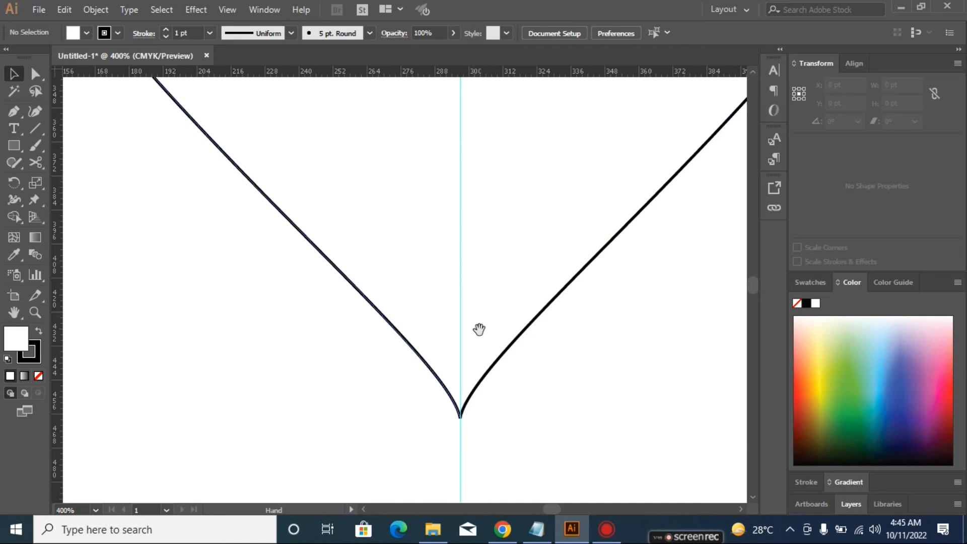
{"action": "left_click_drag", "start_coordinate": [467, 365], "coordinate": [450, 244]}
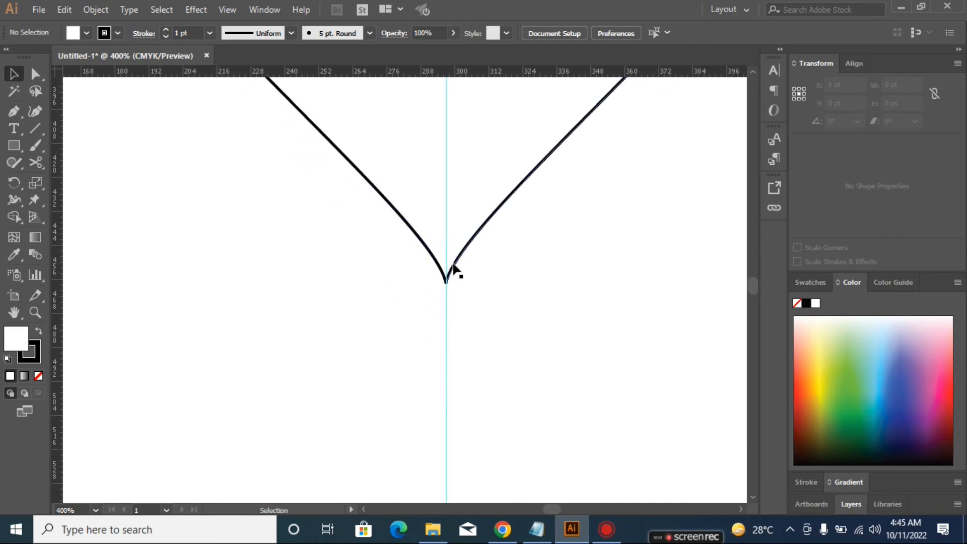
{"action": "left_click_drag", "start_coordinate": [467, 292], "coordinate": [477, 322]}
{"action": "scroll", "coordinate": [357, 264], "scroll_direction": "down", "scroll_amount": 3}
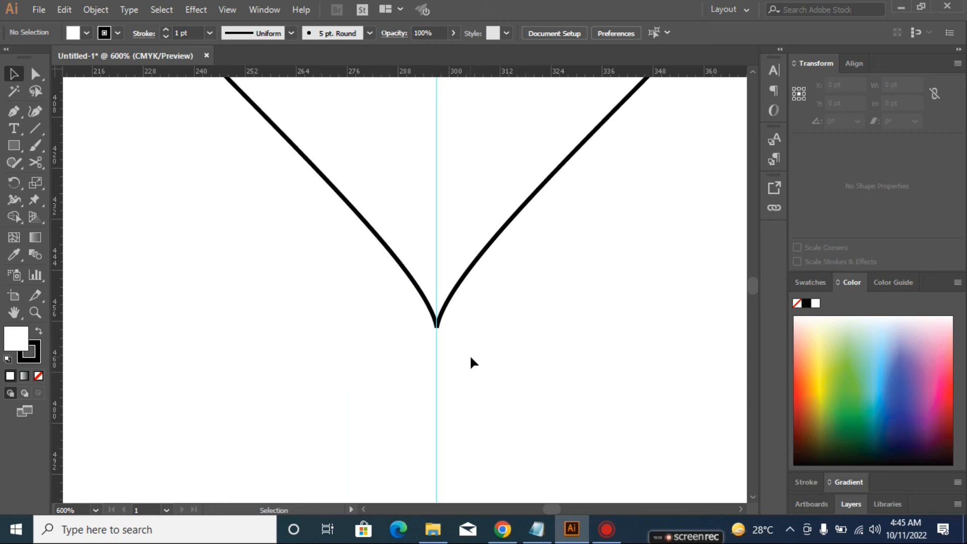
{"action": "left_click_drag", "start_coordinate": [472, 361], "coordinate": [406, 288]}
{"action": "left_click", "coordinate": [563, 371]}
{"action": "left_click", "coordinate": [34, 74]}
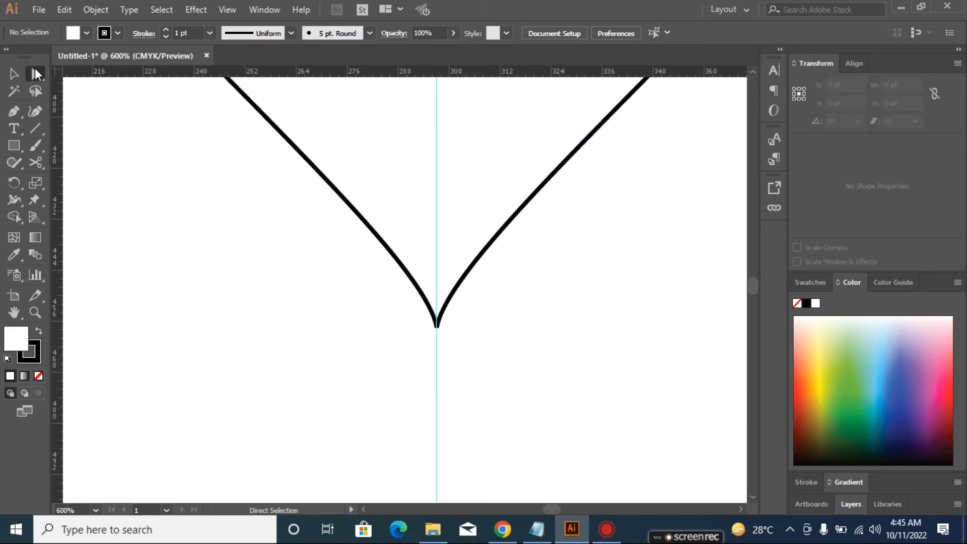
{"action": "left_click_drag", "start_coordinate": [464, 354], "coordinate": [416, 304]}
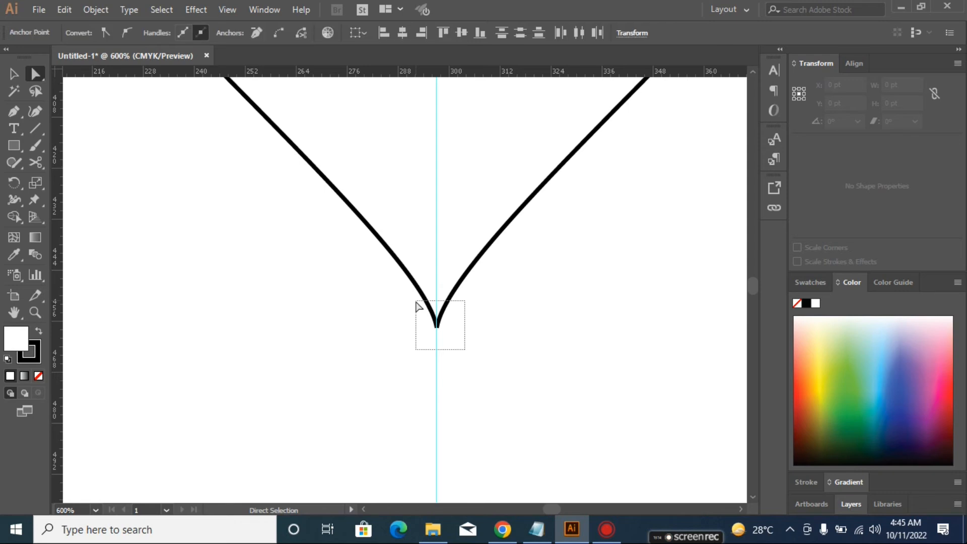
{"action": "right_click", "coordinate": [438, 330]}
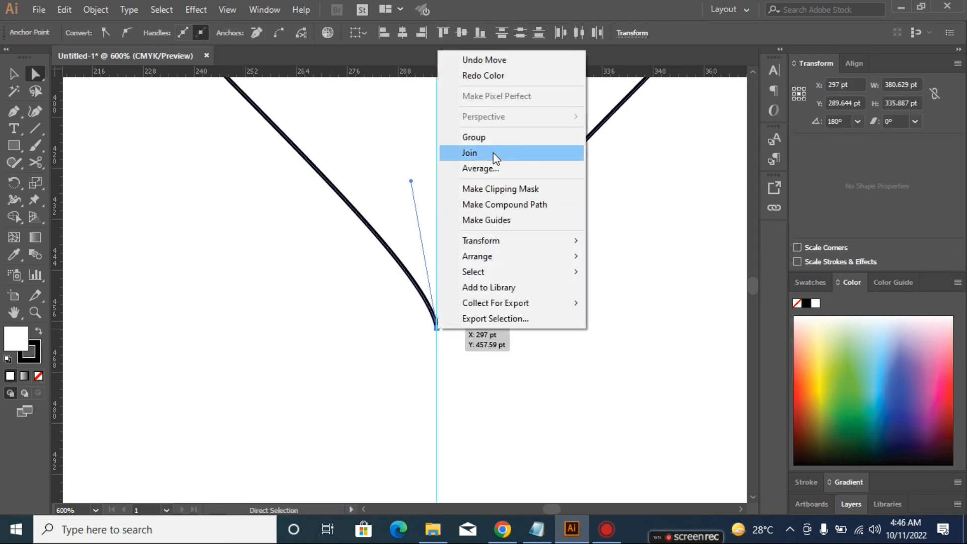
{"action": "left_click", "coordinate": [480, 169]}
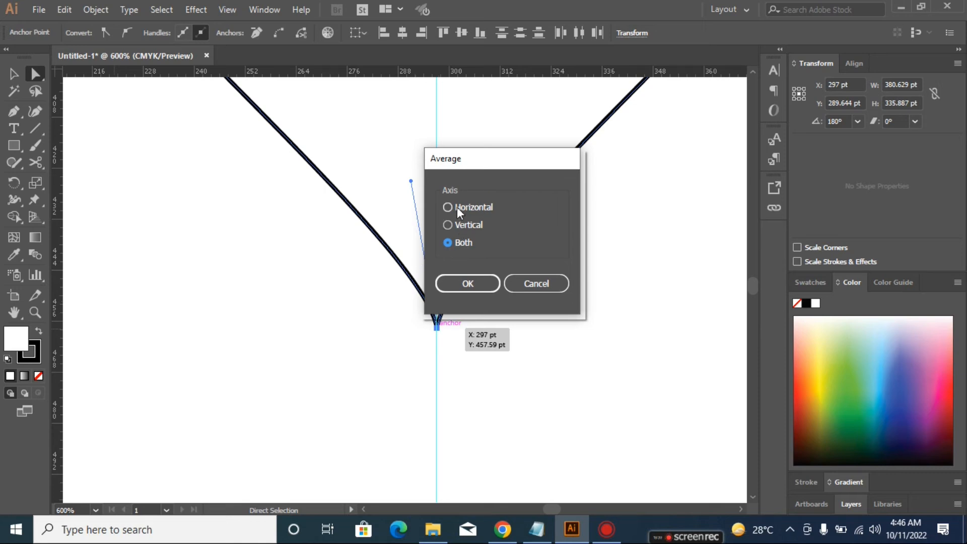
{"action": "left_click", "coordinate": [474, 283]}
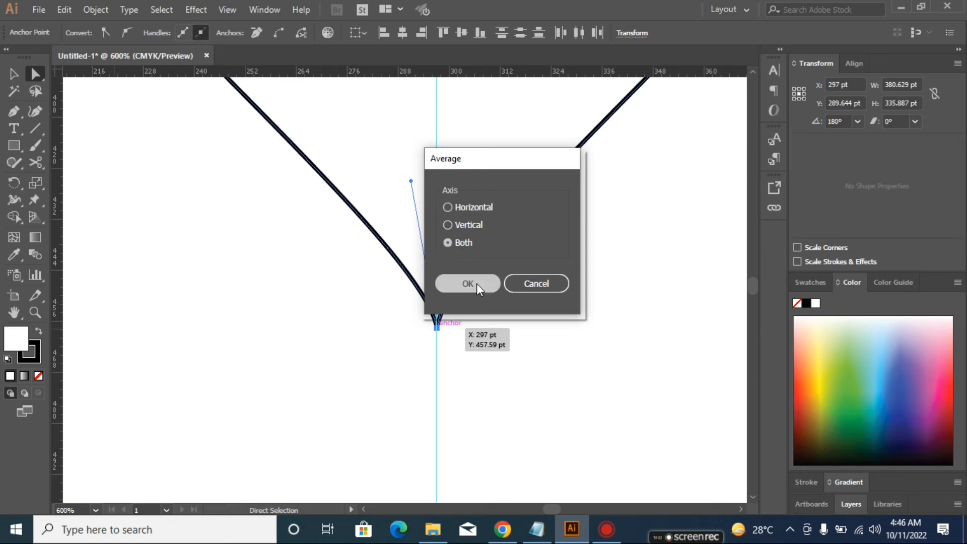
{"action": "left_click", "coordinate": [452, 341]}
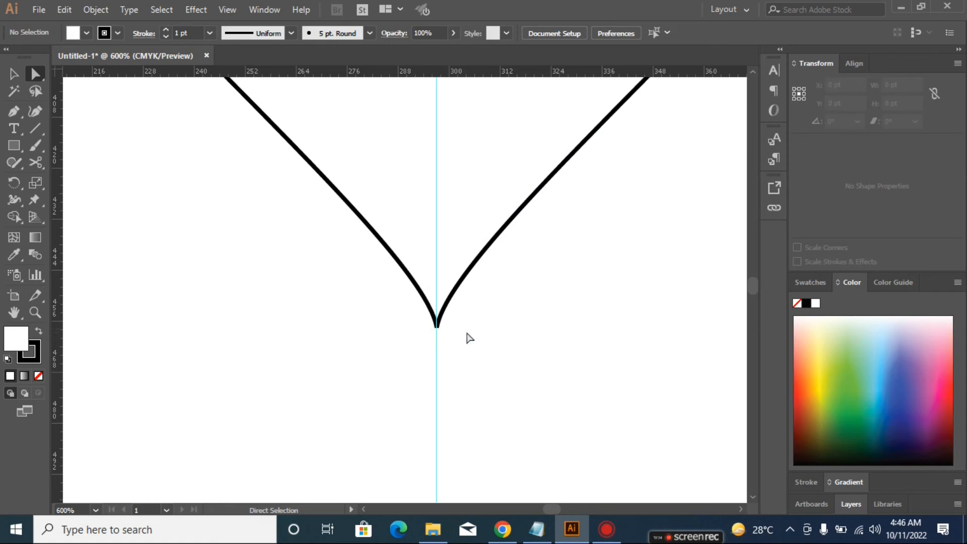
- Join the two overlapping anchors at the heart's lower tip with the Join command
{"action": "left_click_drag", "start_coordinate": [453, 344], "coordinate": [415, 310]}
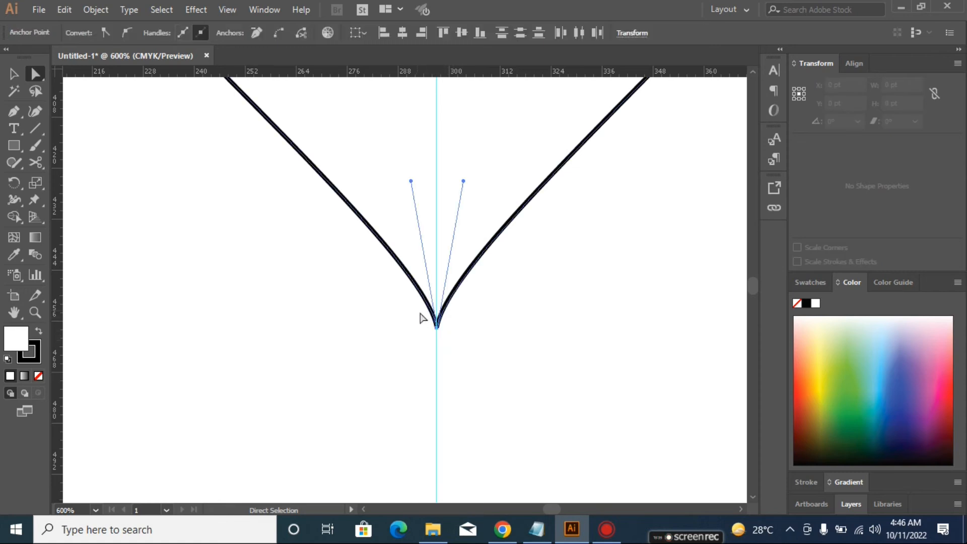
{"action": "right_click", "coordinate": [437, 327]}
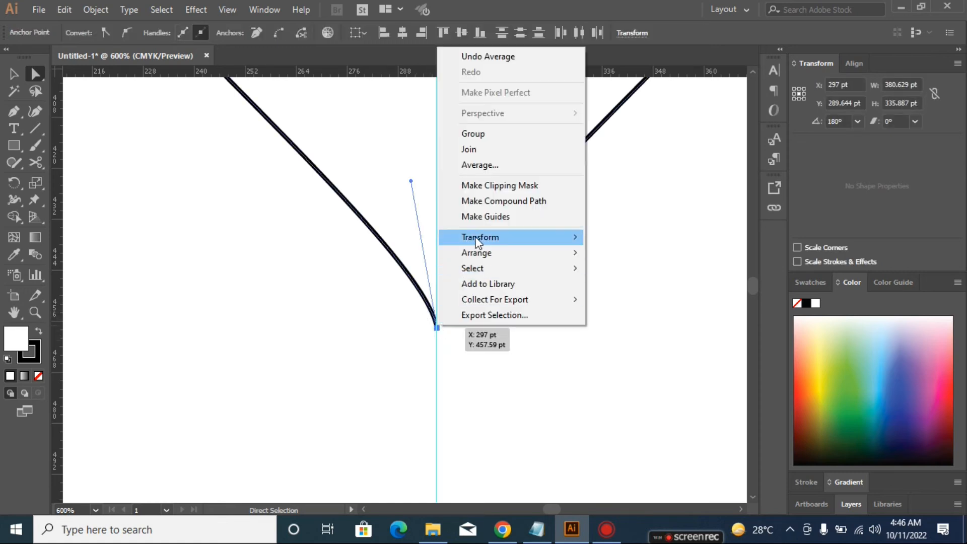
{"action": "left_click", "coordinate": [469, 149]}
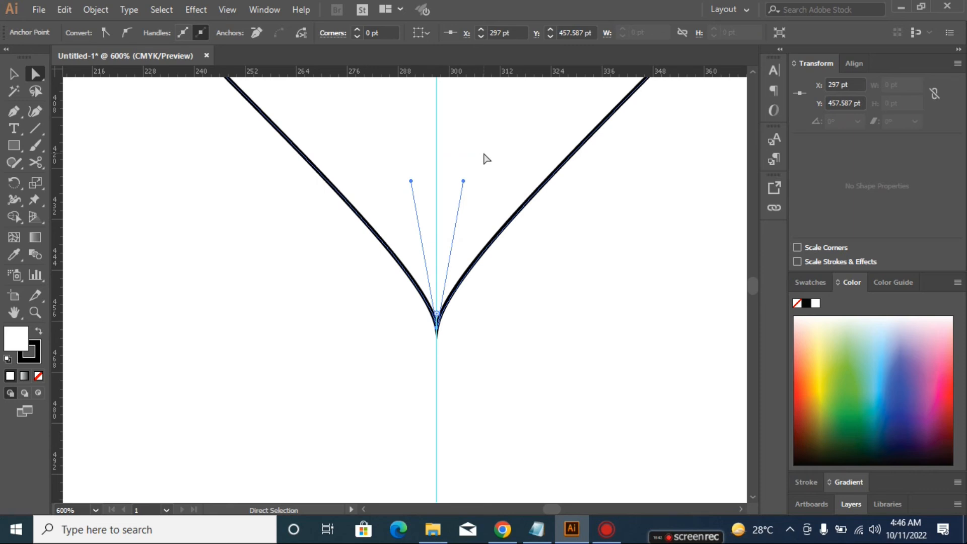
{"action": "left_click", "coordinate": [460, 339]}
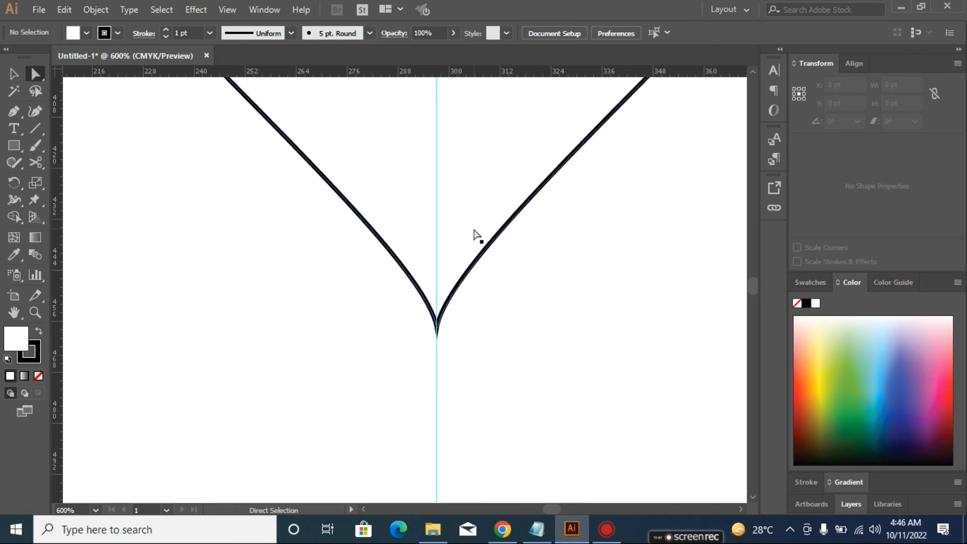
- Average the open end anchors at the heart's upper notch along both axes
{"action": "scroll", "coordinate": [476, 235], "scroll_direction": "down", "scroll_amount": 5}
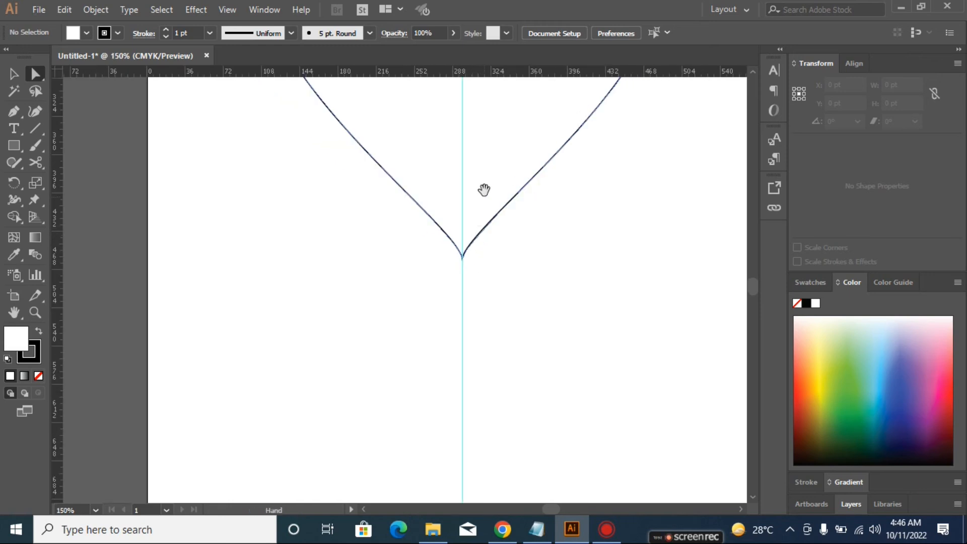
{"action": "left_click_drag", "start_coordinate": [484, 190], "coordinate": [488, 441]}
{"action": "left_click_drag", "start_coordinate": [499, 275], "coordinate": [499, 356]}
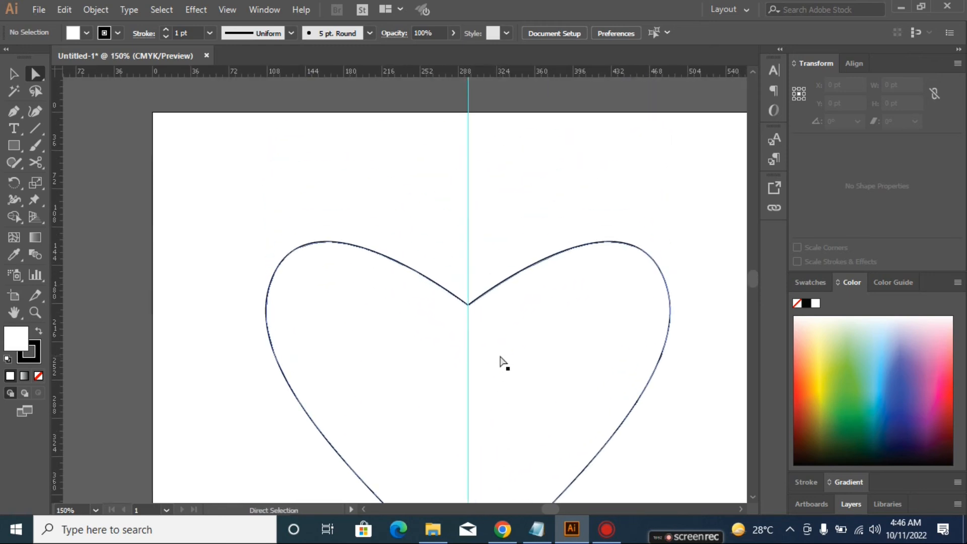
{"action": "scroll", "coordinate": [482, 320], "scroll_direction": "up", "scroll_amount": 7}
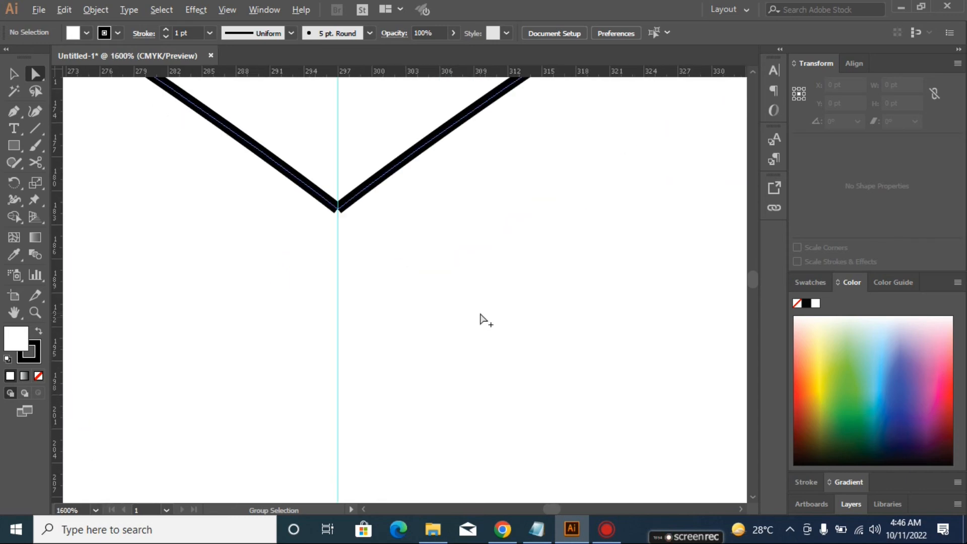
{"action": "left_click_drag", "start_coordinate": [361, 248], "coordinate": [468, 333]}
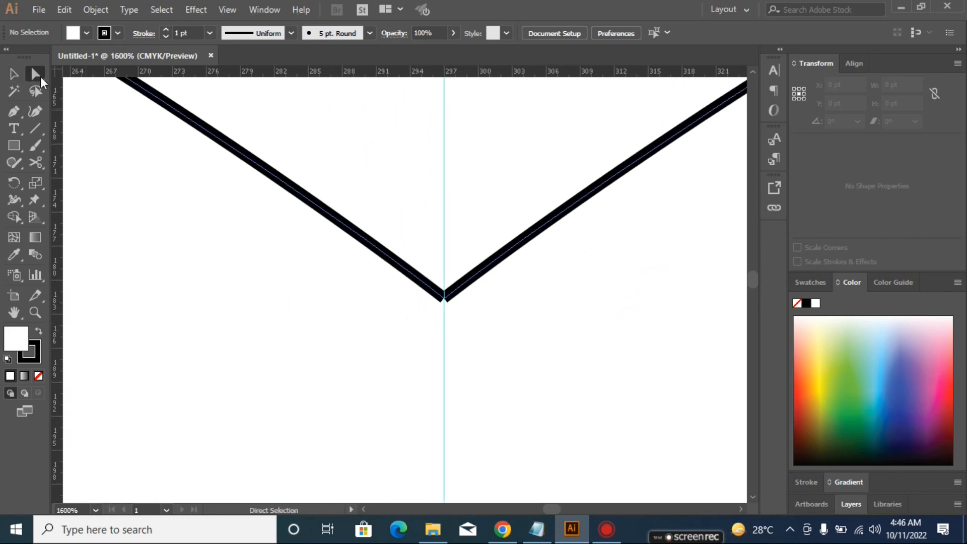
{"action": "left_click_drag", "start_coordinate": [414, 225], "coordinate": [466, 334]}
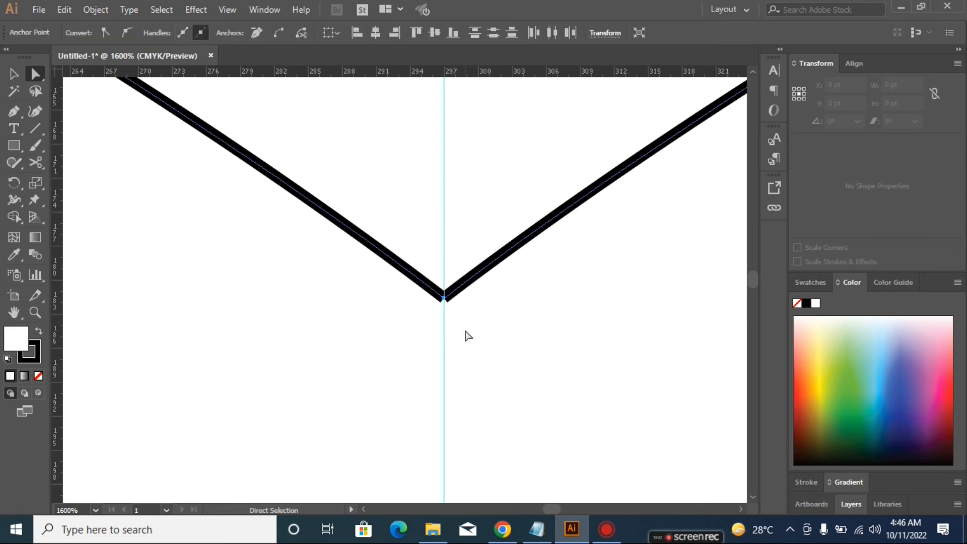
{"action": "right_click", "coordinate": [445, 298]}
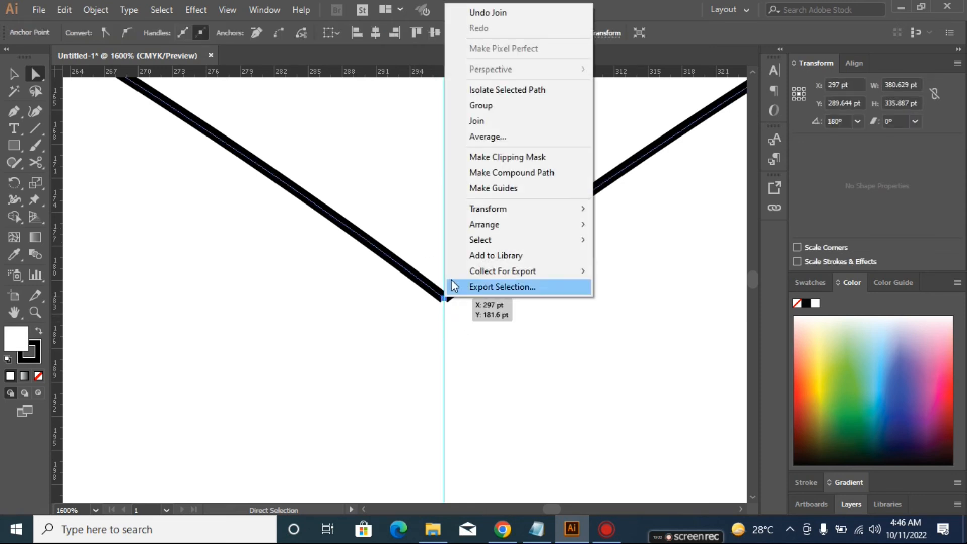
{"action": "left_click", "coordinate": [486, 136]}
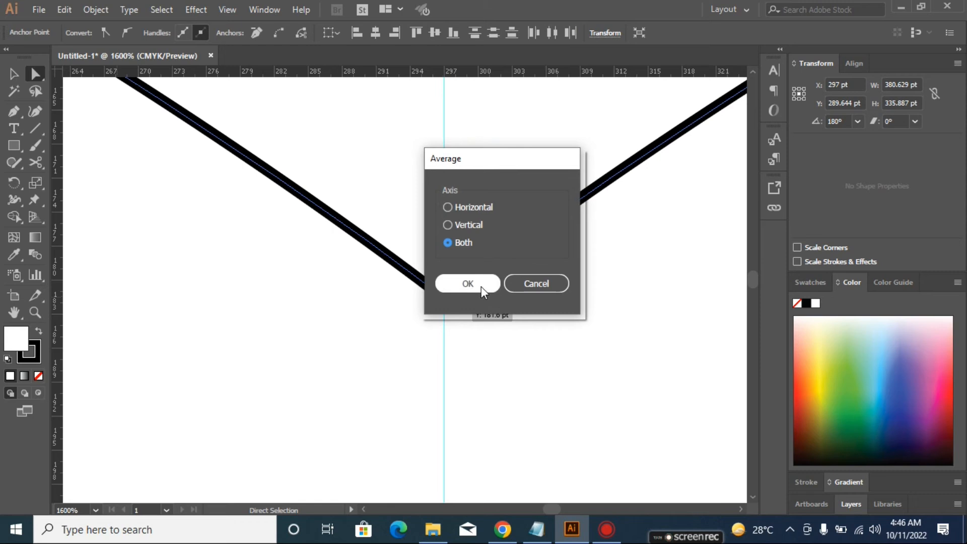
{"action": "left_click", "coordinate": [483, 284]}
- Join the two overlapping anchors at the heart's upper notch and select the whole closed heart
{"action": "left_click_drag", "start_coordinate": [425, 254], "coordinate": [464, 331]}
{"action": "right_click", "coordinate": [448, 304]}
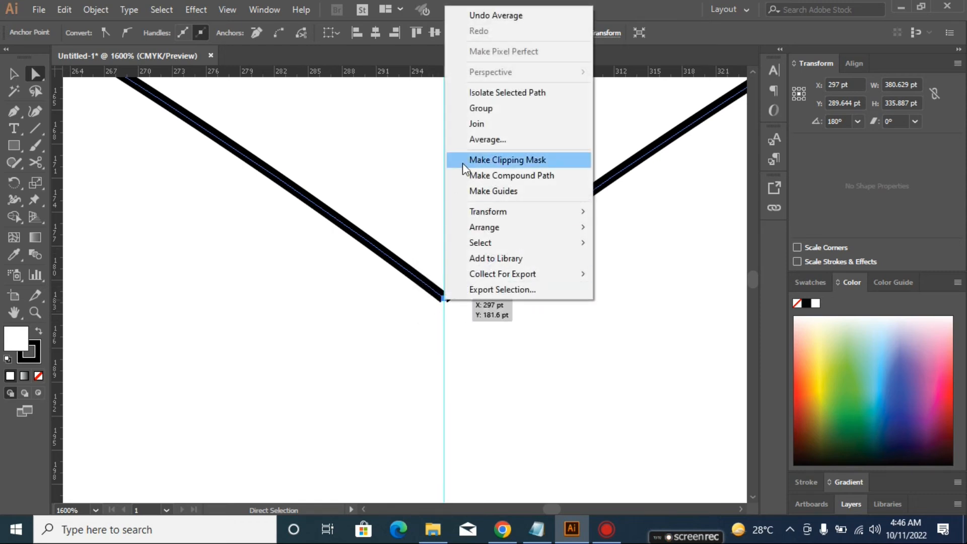
{"action": "left_click", "coordinate": [491, 124]}
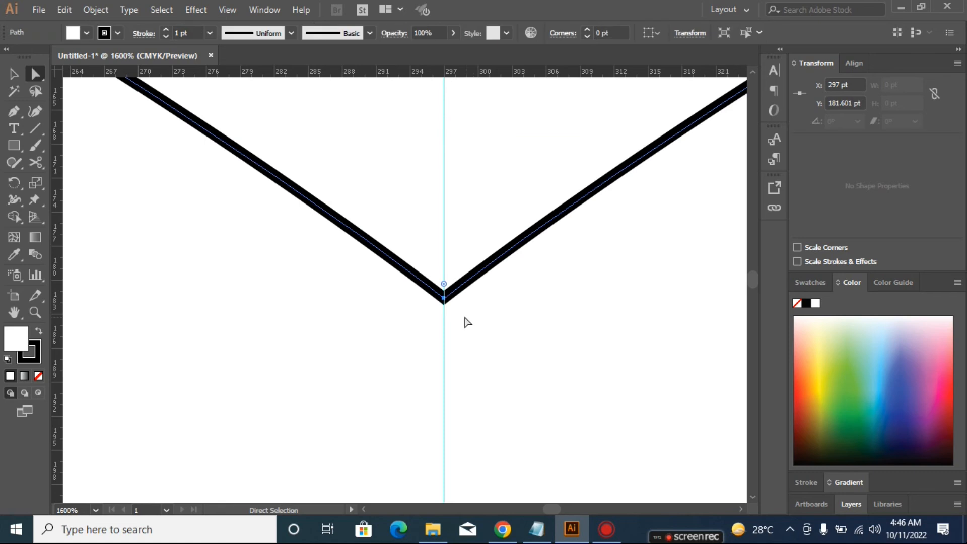
{"action": "scroll", "coordinate": [472, 321], "scroll_direction": "down", "scroll_amount": 9}
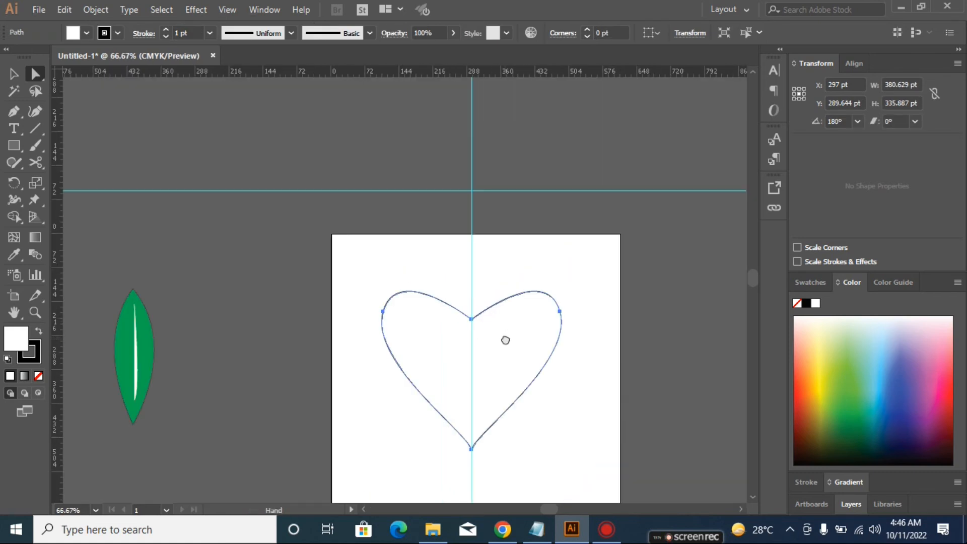
{"action": "left_click_drag", "start_coordinate": [503, 339], "coordinate": [518, 229]}
{"action": "left_click", "coordinate": [556, 320]}
{"action": "left_click", "coordinate": [506, 252]}
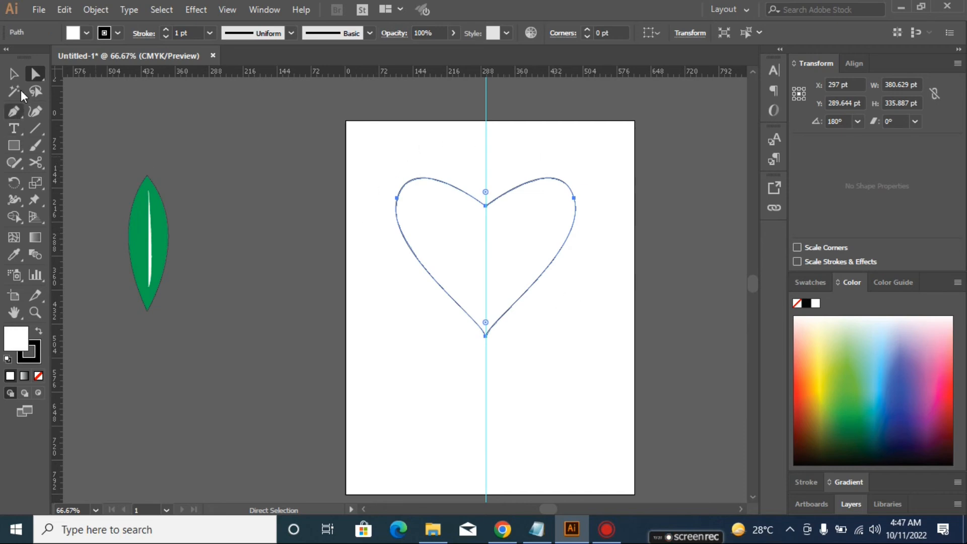
- Fill the closed heart with a reddish-brown color from the color spectrum and deselect it
{"action": "left_click", "coordinate": [14, 74]}
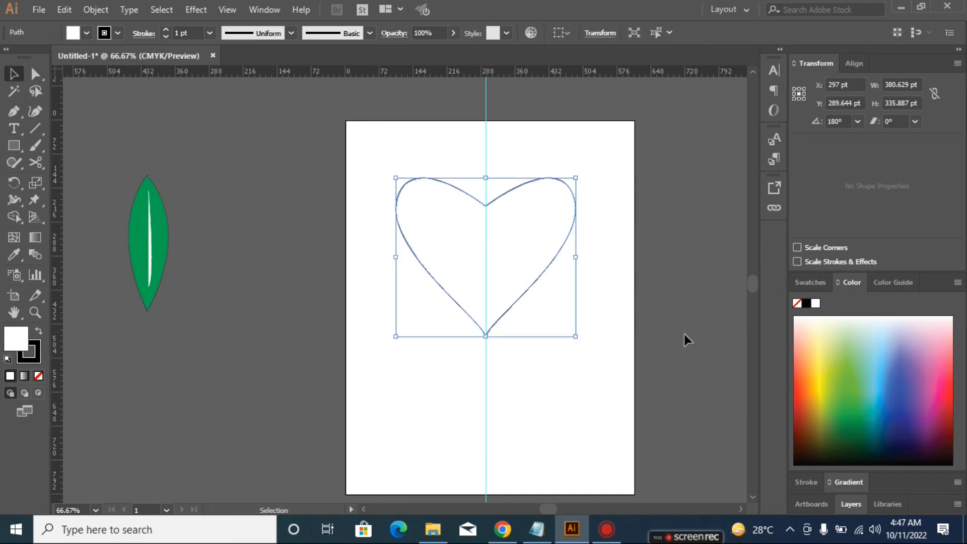
{"action": "left_click", "coordinate": [806, 407]}
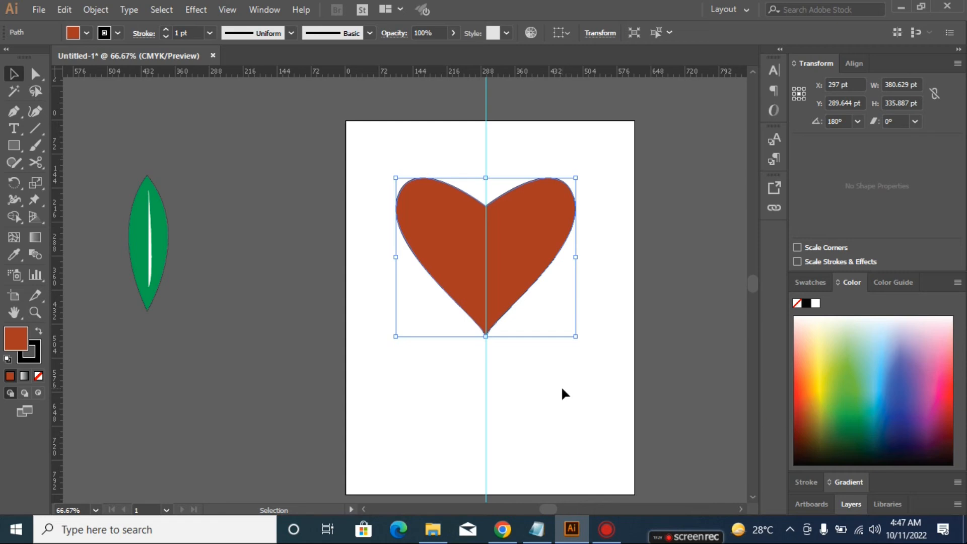
{"action": "left_click", "coordinate": [504, 428]}
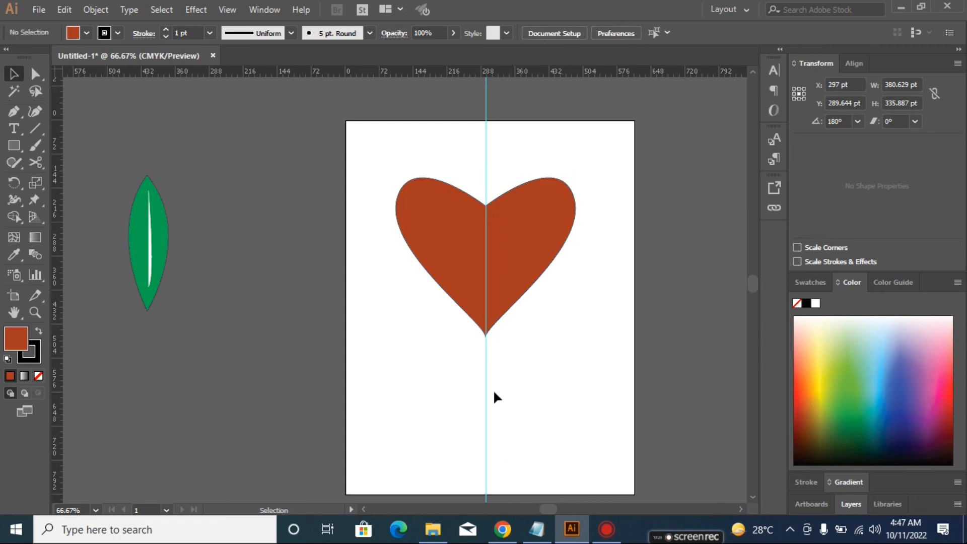
- Hide the rulers and the guides in the document window
{"action": "right_click", "coordinate": [486, 390]}
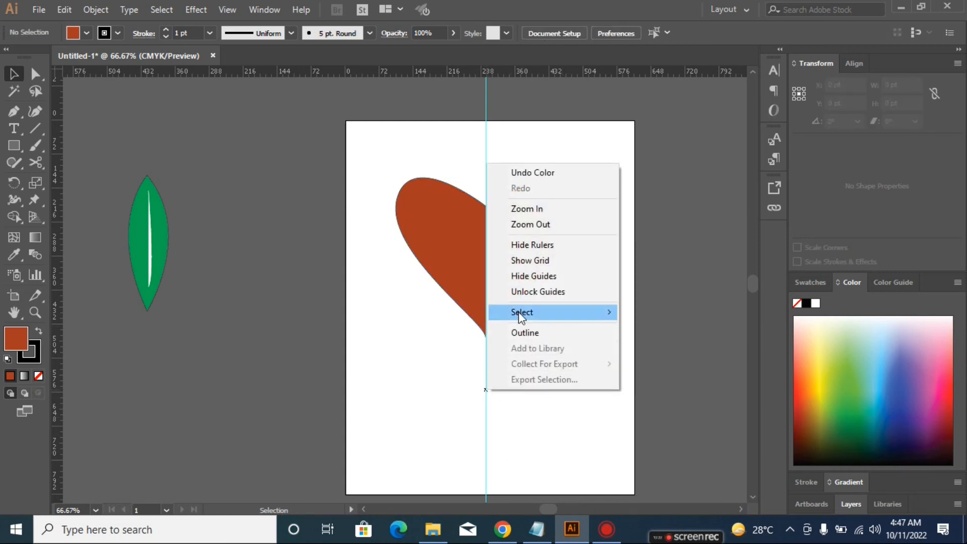
{"action": "left_click", "coordinate": [531, 243]}
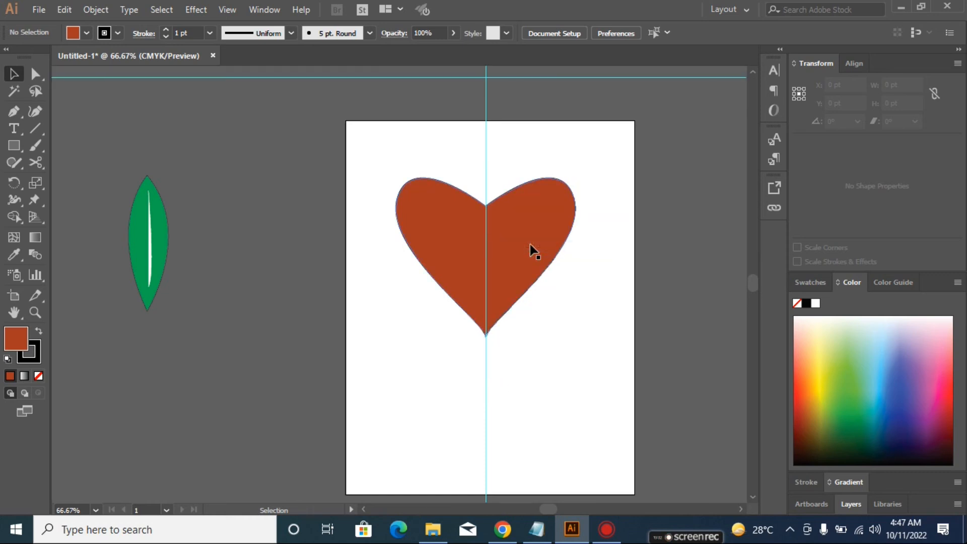
{"action": "right_click", "coordinate": [486, 364]}
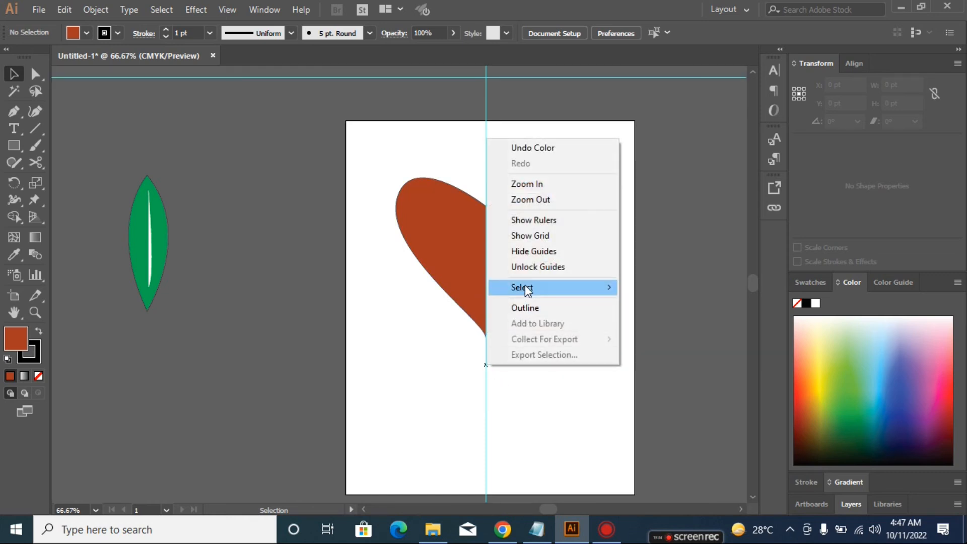
{"action": "left_click", "coordinate": [534, 252]}
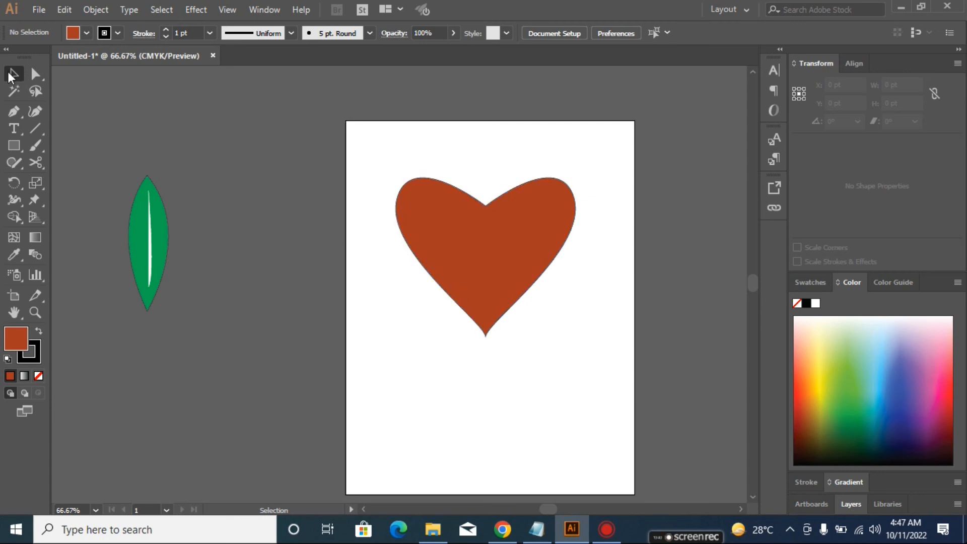
- Move the heart off the artboard to the area below the green leaf and deselect it
{"action": "left_click_drag", "start_coordinate": [394, 154], "coordinate": [584, 368]}
{"action": "left_click_drag", "start_coordinate": [534, 244], "coordinate": [213, 381]}
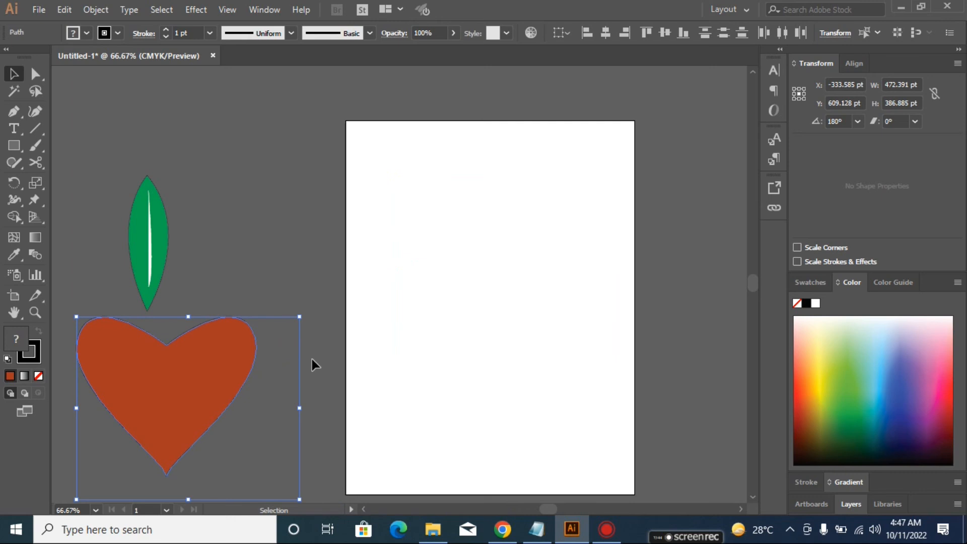
{"action": "left_click", "coordinate": [271, 244]}
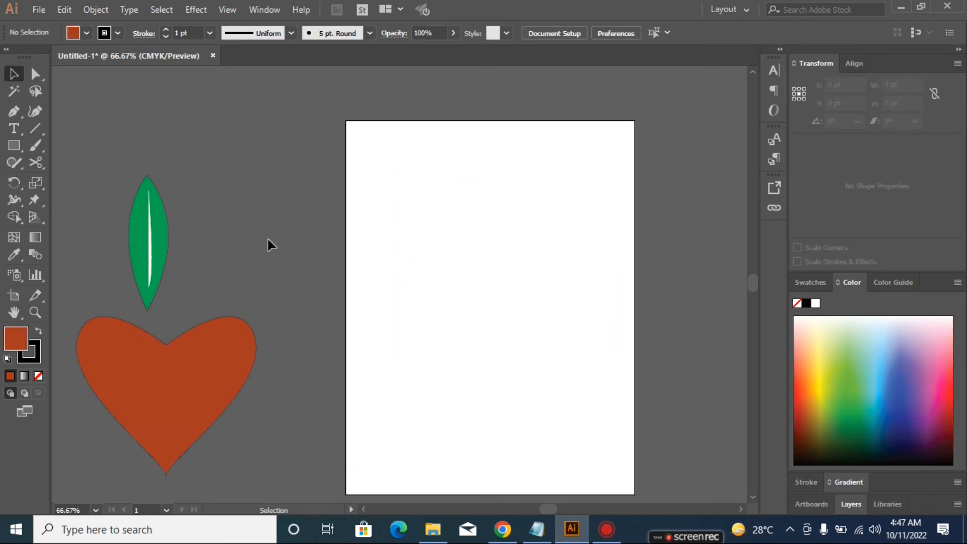
- Draw a closed half-shape on the artboard with the Pen tool, using one curved outer segment and a straight inner edge
{"action": "left_click", "coordinate": [13, 113]}
{"action": "key", "text": "a"}
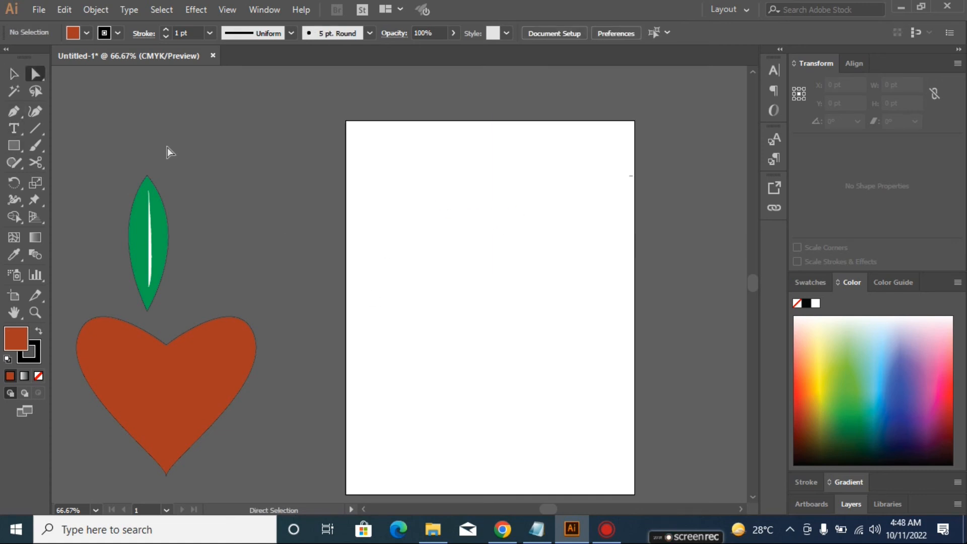
{"action": "left_click", "coordinate": [15, 111]}
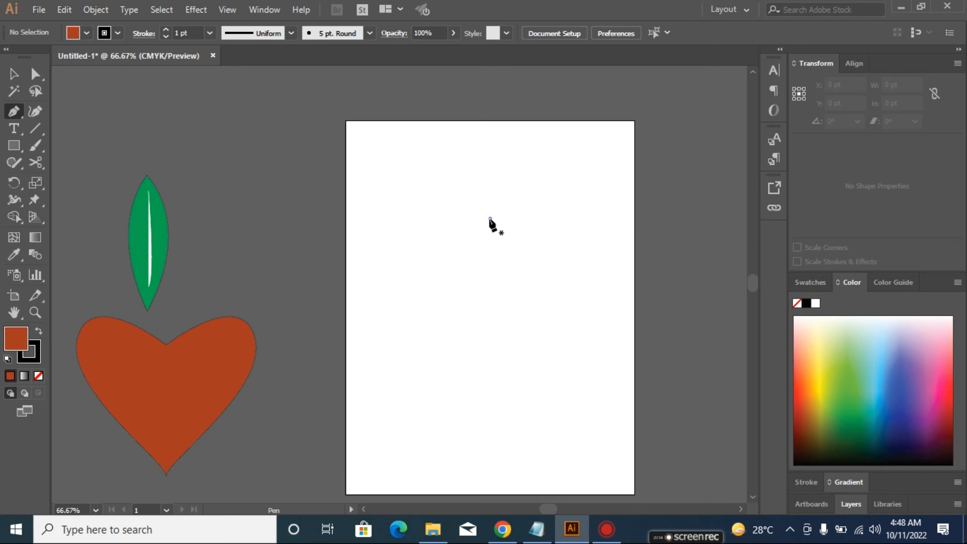
{"action": "left_click", "coordinate": [490, 219]}
{"action": "left_click_drag", "start_coordinate": [403, 324], "coordinate": [477, 432]}
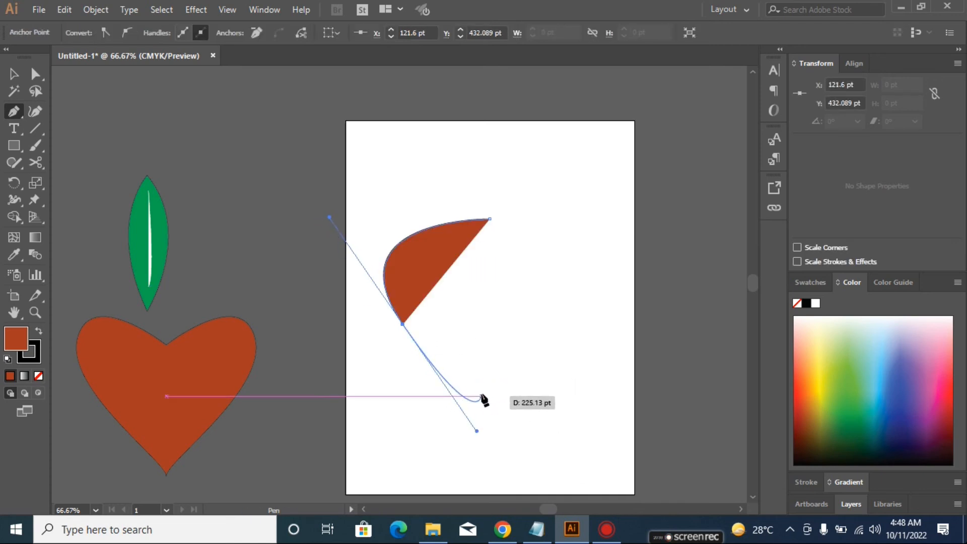
{"action": "left_click", "coordinate": [403, 325]}
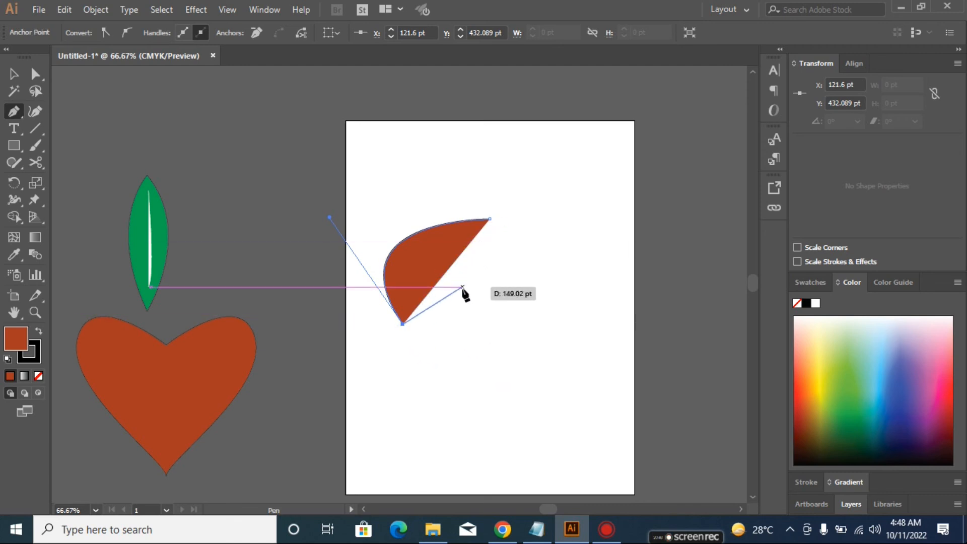
{"action": "left_click", "coordinate": [490, 219]}
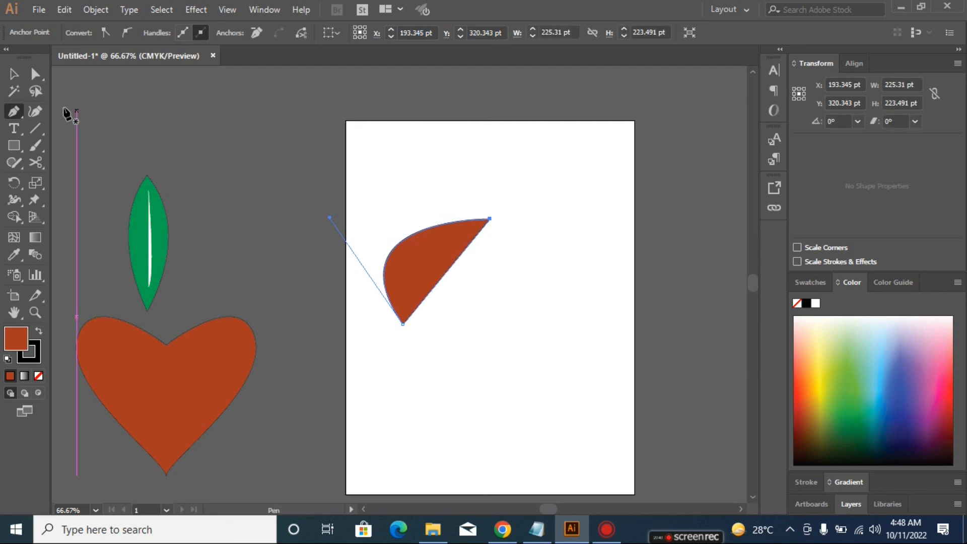
- Create a copy of the half-shape reflected about the vertical axis and place it so the upper anchors of both shapes meet
{"action": "left_click", "coordinate": [36, 75]}
{"action": "left_click_drag", "start_coordinate": [372, 178], "coordinate": [506, 352]}
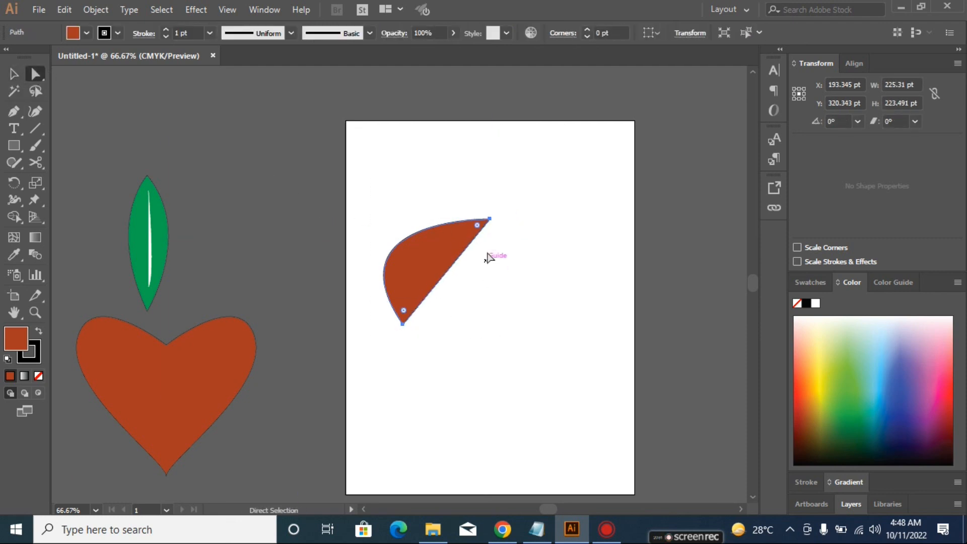
{"action": "right_click", "coordinate": [492, 222]}
{"action": "mouse_move", "coordinate": [582, 426]}
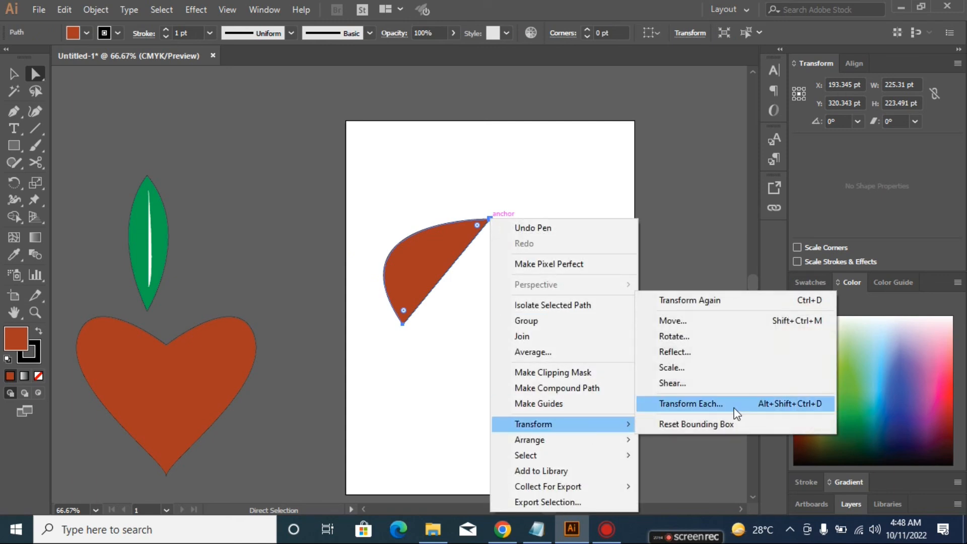
{"action": "left_click", "coordinate": [685, 353]}
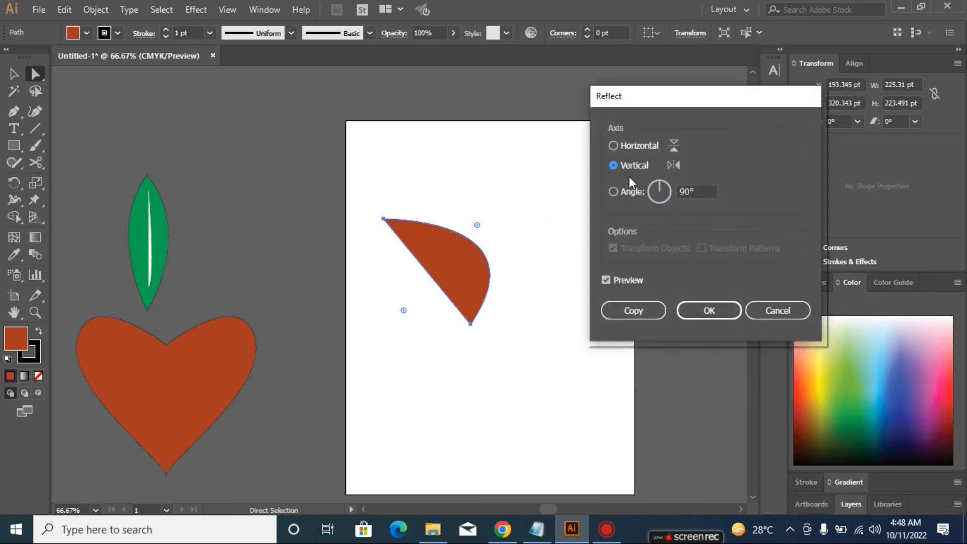
{"action": "left_click", "coordinate": [637, 311]}
{"action": "left_click_drag", "start_coordinate": [458, 251], "coordinate": [563, 250]}
{"action": "left_click", "coordinate": [529, 369]}
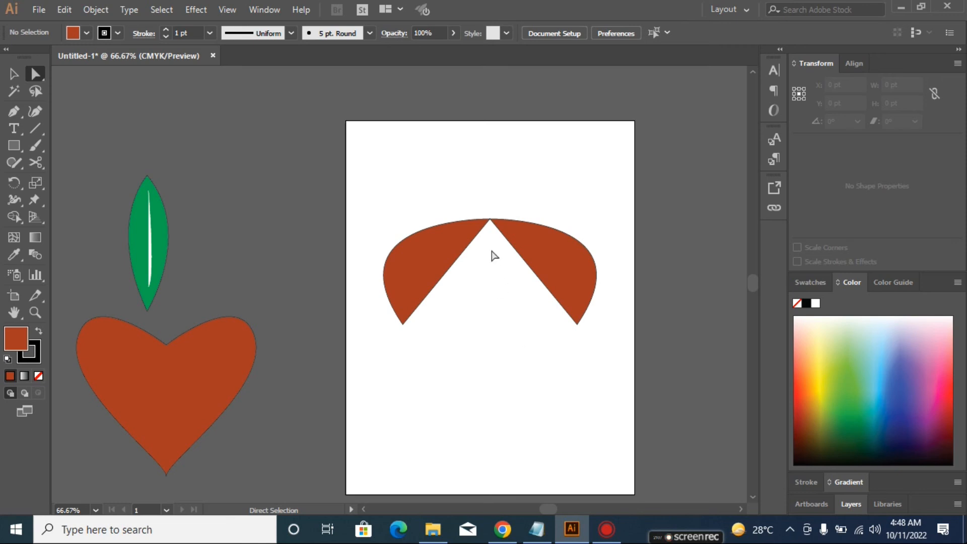
- Delete both mirrored half-shapes from the artboard
{"action": "left_click_drag", "start_coordinate": [384, 173], "coordinate": [588, 341]}
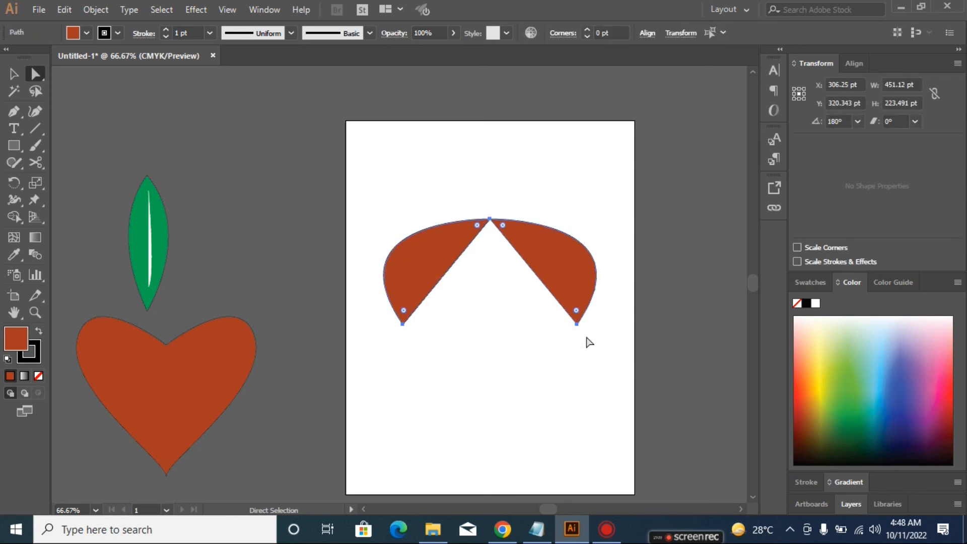
{"action": "key", "text": "Delete"}
- Draw a closed upside-down L shape with straight Pen tool segments in the upper part of the artboard
{"action": "left_click", "coordinate": [14, 111]}
{"action": "left_click", "coordinate": [428, 191]}
{"action": "left_click", "coordinate": [570, 186]}
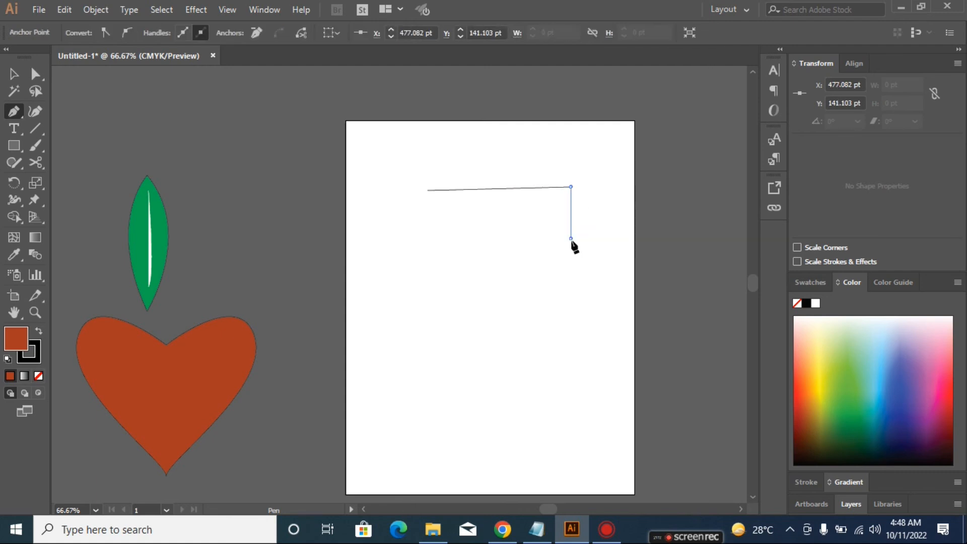
{"action": "left_click", "coordinate": [570, 237]}
{"action": "left_click", "coordinate": [538, 239]}
{"action": "left_click", "coordinate": [543, 196]}
{"action": "left_click", "coordinate": [427, 200]}
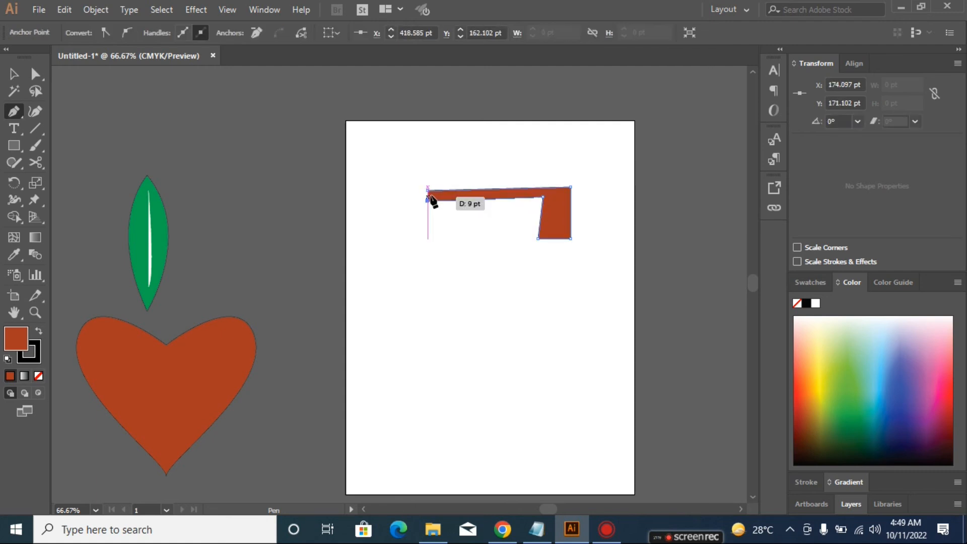
{"action": "left_click", "coordinate": [428, 190]}
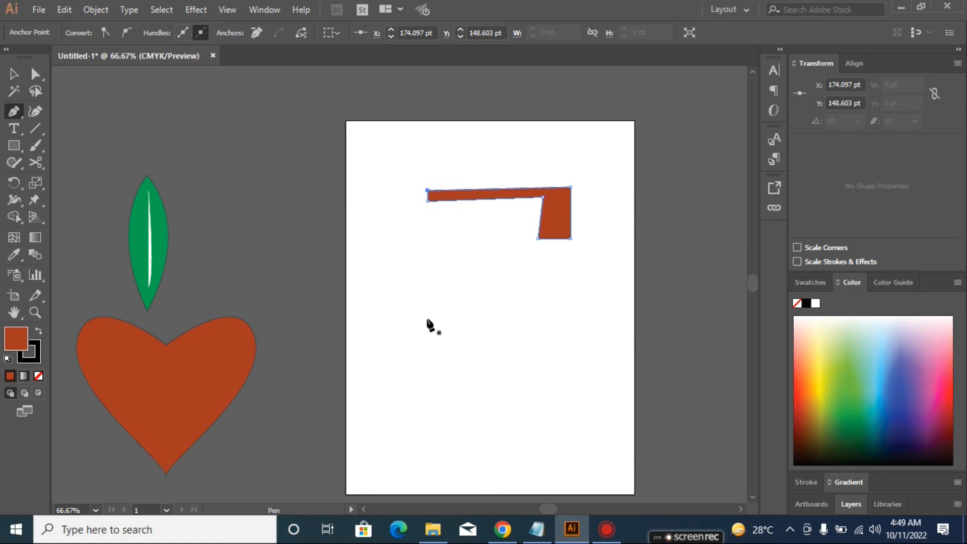
- Draw an open fish-like path with a curved body and tail below the L shape using the Pen tool
{"action": "left_click", "coordinate": [435, 311]}
{"action": "left_click_drag", "start_coordinate": [548, 316], "coordinate": [585, 355]}
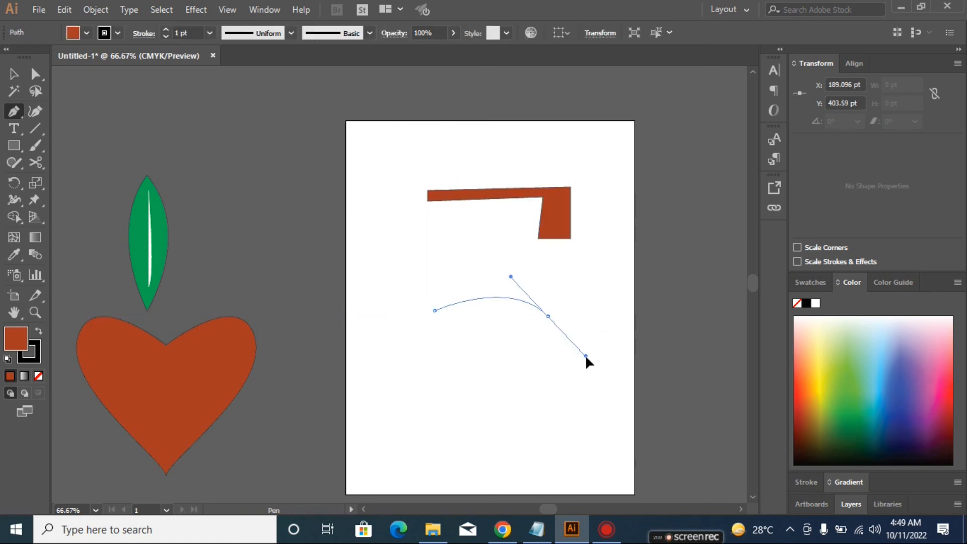
{"action": "left_click", "coordinate": [499, 421]}
{"action": "left_click_drag", "start_coordinate": [425, 391], "coordinate": [416, 344]}
{"action": "left_click_drag", "start_coordinate": [364, 325], "coordinate": [355, 357]}
{"action": "left_click_drag", "start_coordinate": [396, 426], "coordinate": [405, 462]}
{"action": "left_click", "coordinate": [362, 433]}
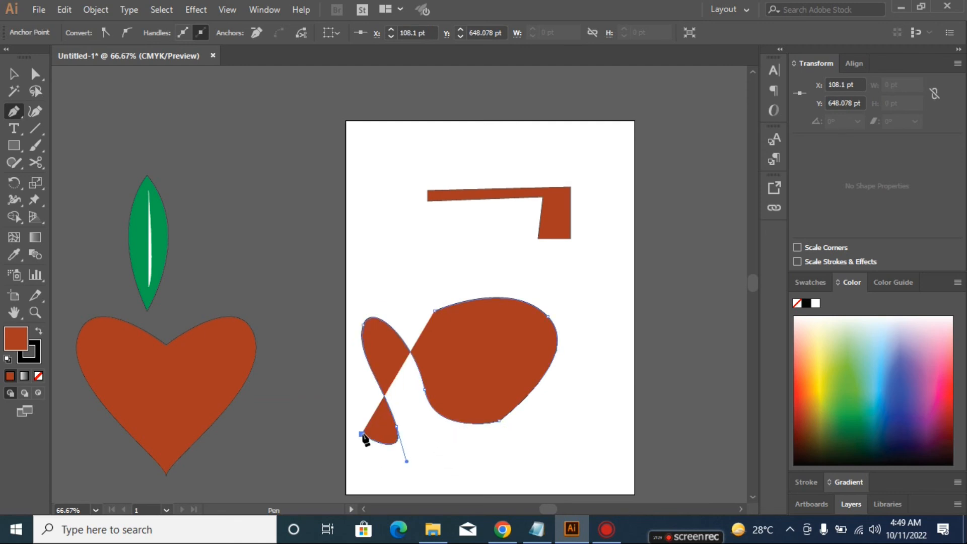
- Rework the fish tail's anchors with a curve back to the body and close the path at its starting point
{"action": "left_click", "coordinate": [396, 428]}
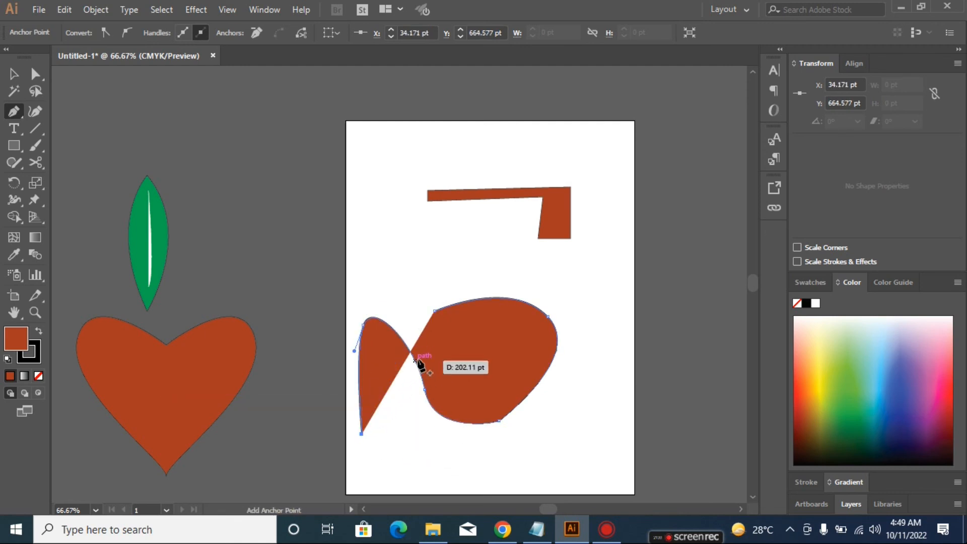
{"action": "left_click_drag", "start_coordinate": [410, 351], "coordinate": [422, 378]}
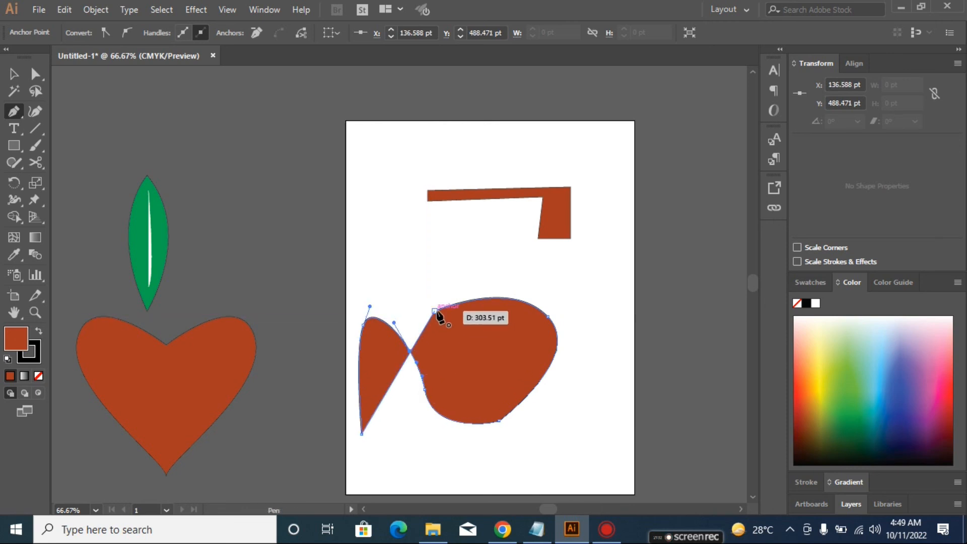
{"action": "left_click", "coordinate": [436, 312]}
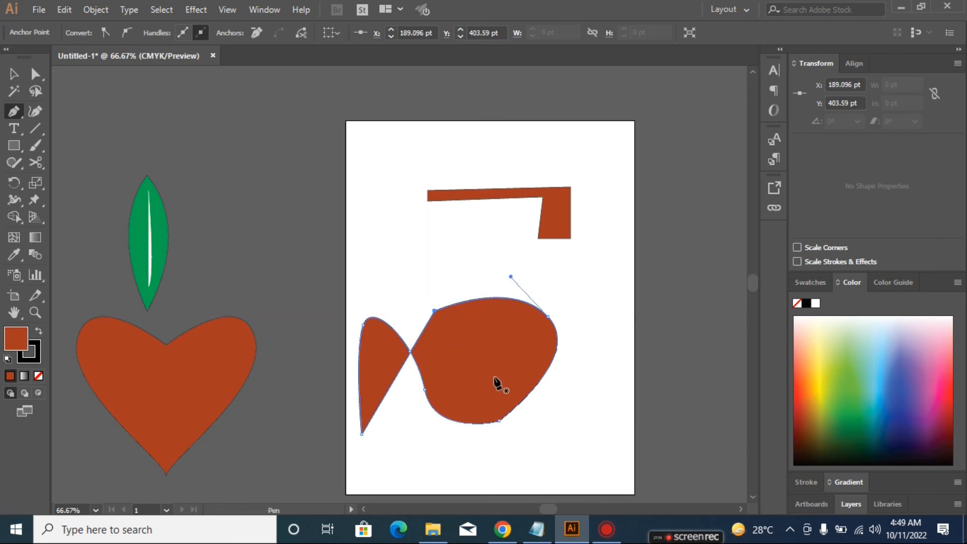
- Delete the whole fish-like shape
{"action": "key", "text": "Delete"}
{"action": "key", "text": "Delete"}
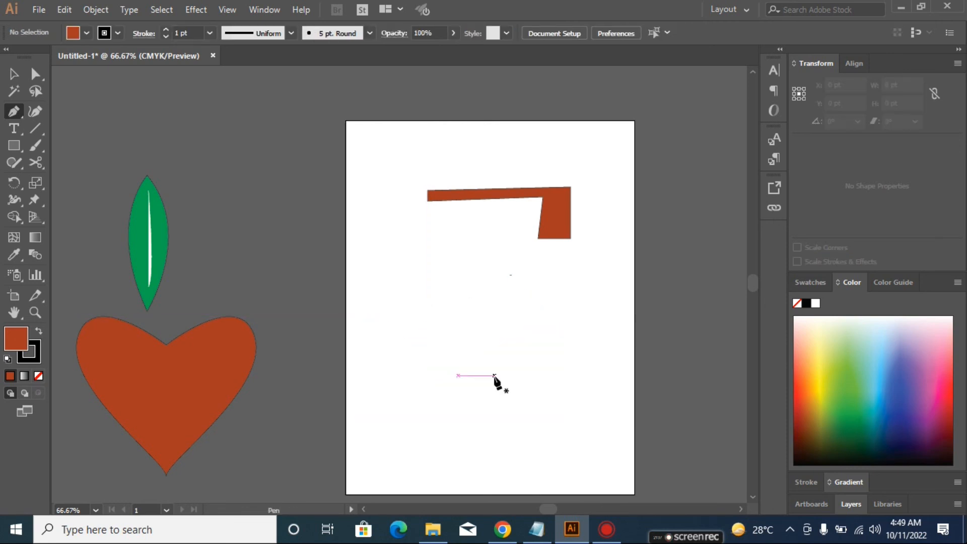
- Draw a closed triangle with the Pen tool in the empty area below the L shape
{"action": "left_click_drag", "start_coordinate": [482, 287], "coordinate": [512, 357]}
{"action": "left_click", "coordinate": [437, 374]}
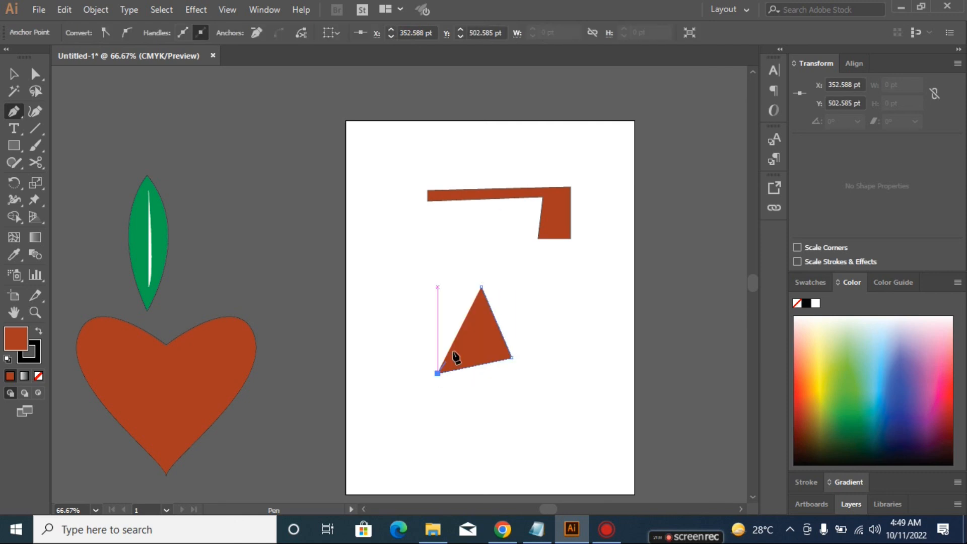
{"action": "left_click", "coordinate": [482, 287]}
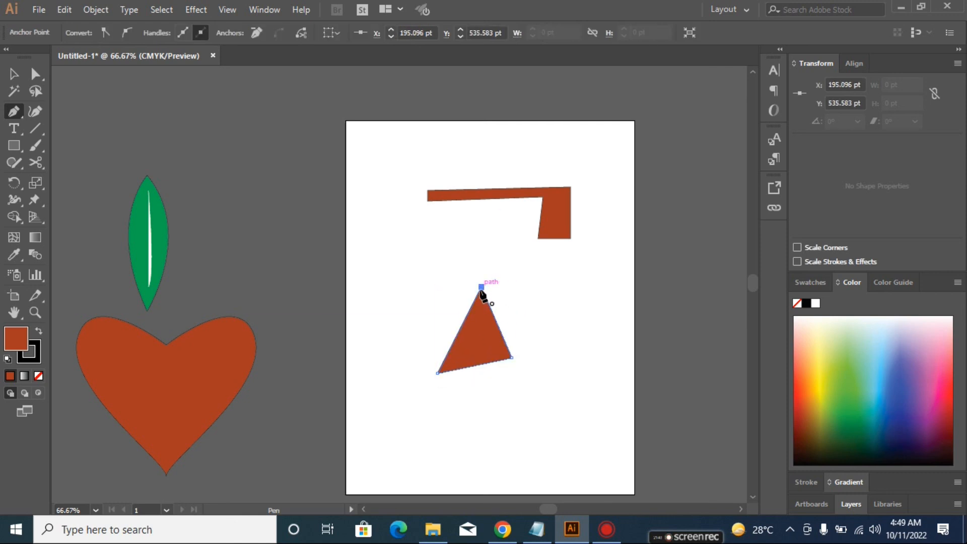
- Remove the triangle's lower-right corner anchor and delete the remaining line
{"action": "left_click", "coordinate": [512, 358]}
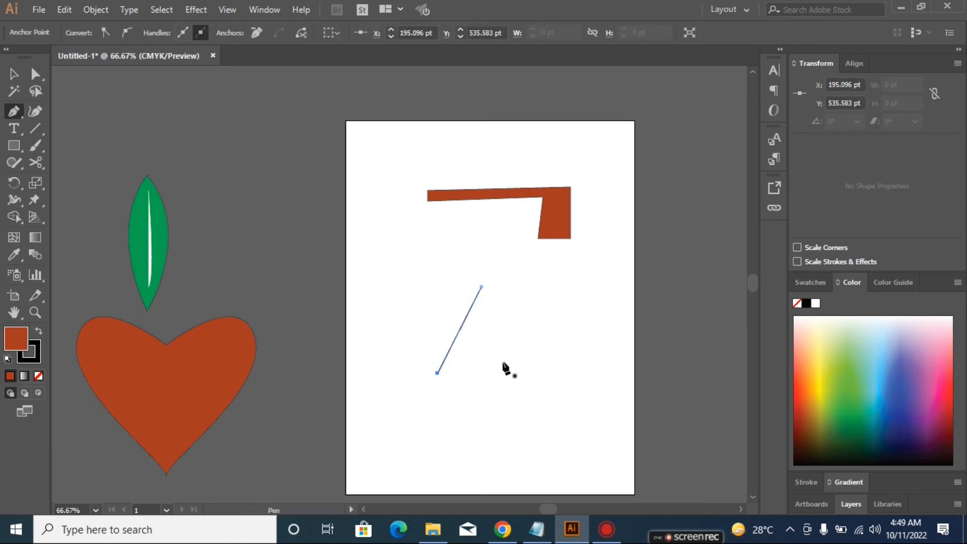
{"action": "key", "text": "Delete"}
- Draw an open three-anchor Pen path below the L shape and add an anchor on its right segment near the upper corner
{"action": "left_click", "coordinate": [453, 316]}
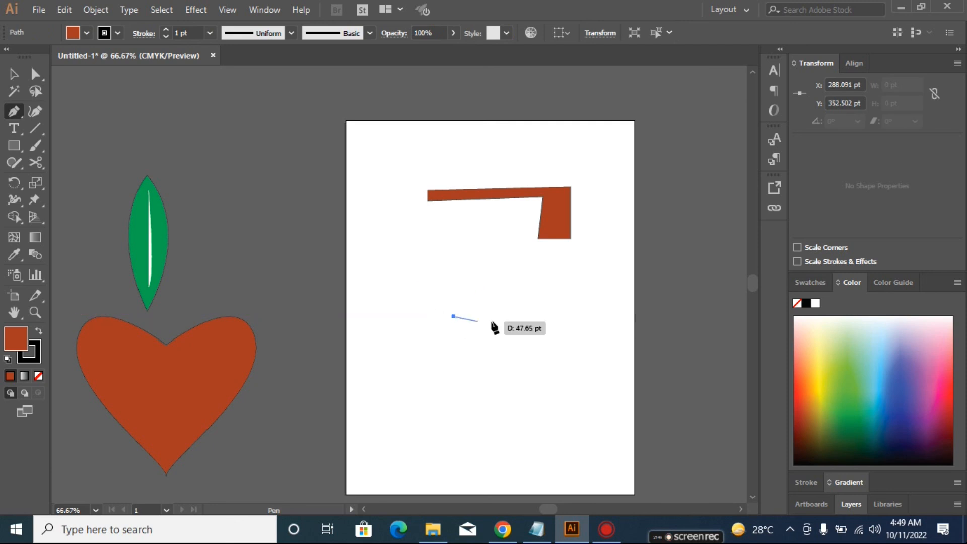
{"action": "left_click", "coordinate": [571, 339]}
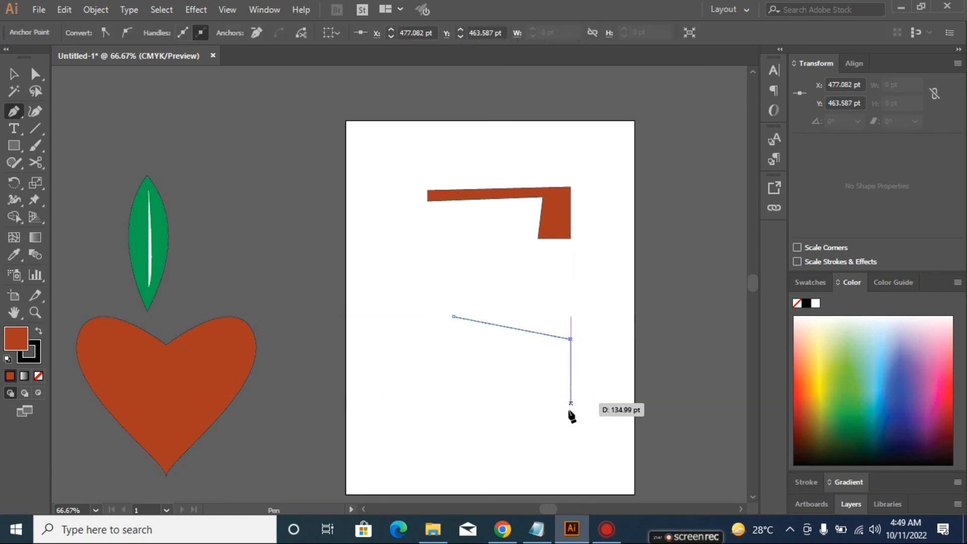
{"action": "left_click", "coordinate": [552, 431]}
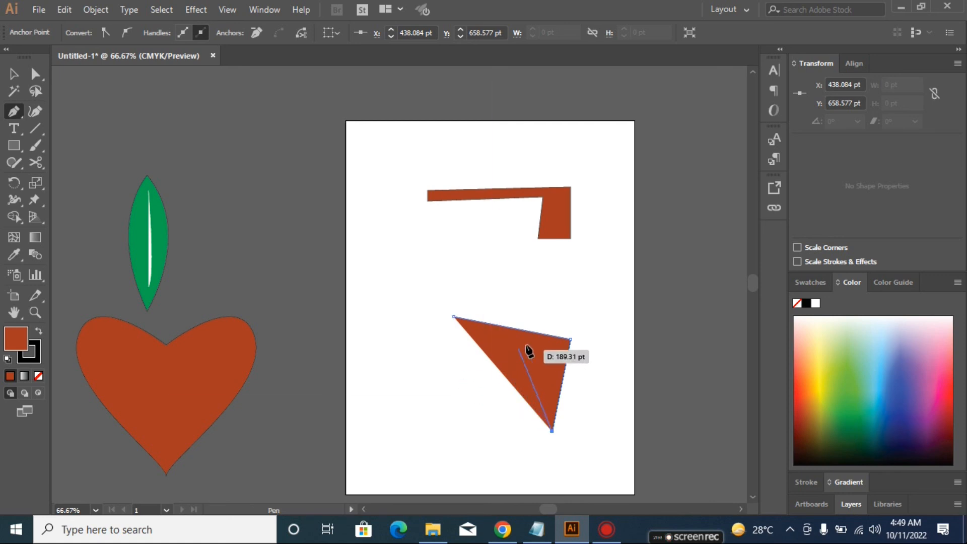
{"action": "left_click", "coordinate": [567, 358]}
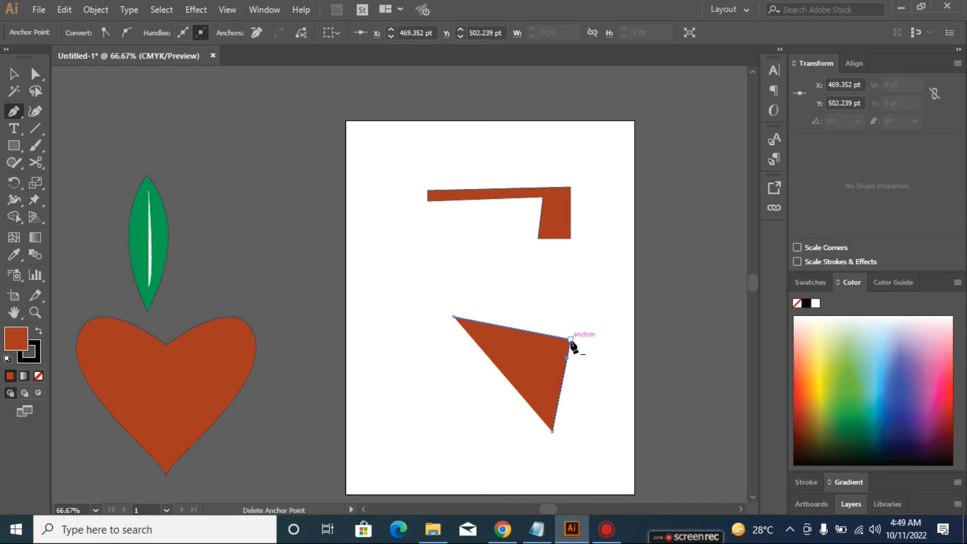
- Remove the two right-hand anchors from the filled practice path with the Pen tool, leaving only its diagonal line
{"action": "left_click", "coordinate": [572, 341]}
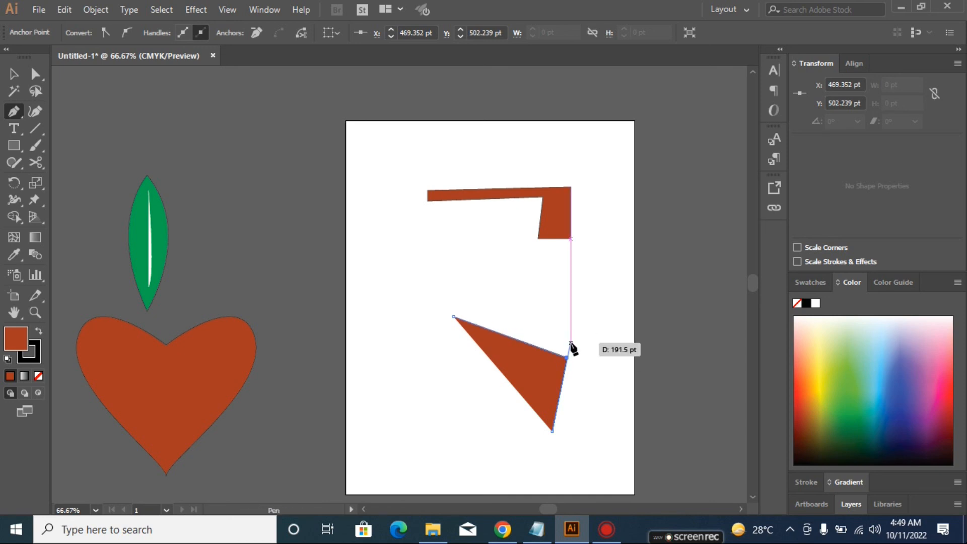
{"action": "left_click", "coordinate": [454, 318]}
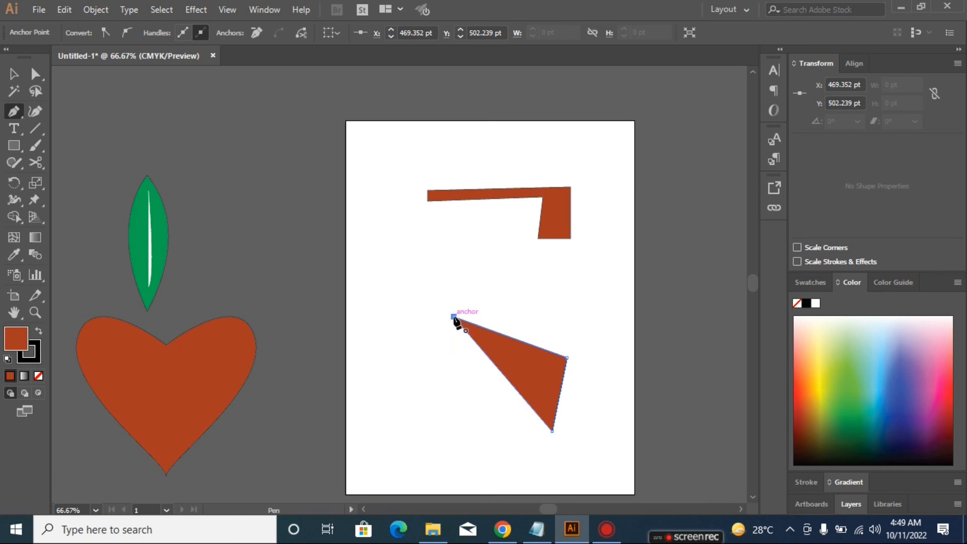
{"action": "left_click", "coordinate": [567, 356]}
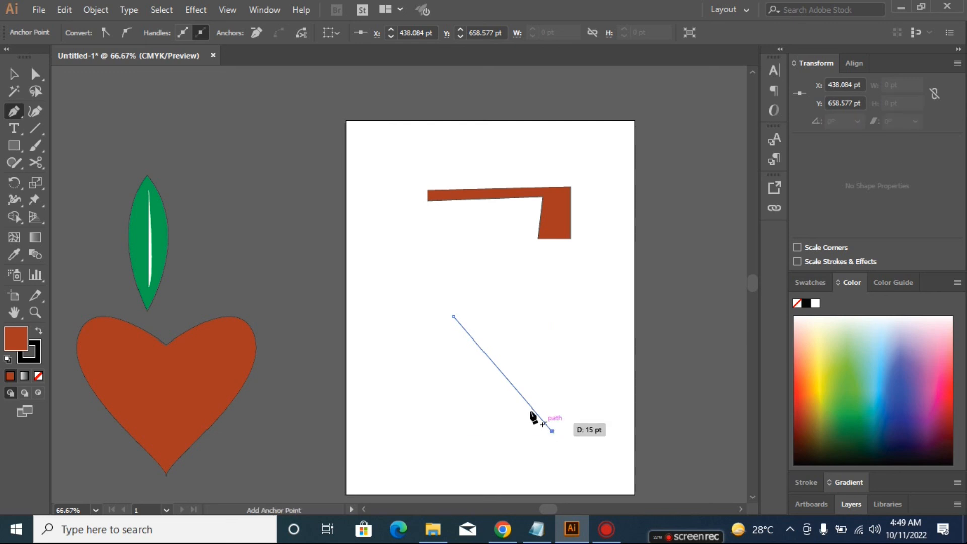
{"action": "left_click", "coordinate": [552, 431]}
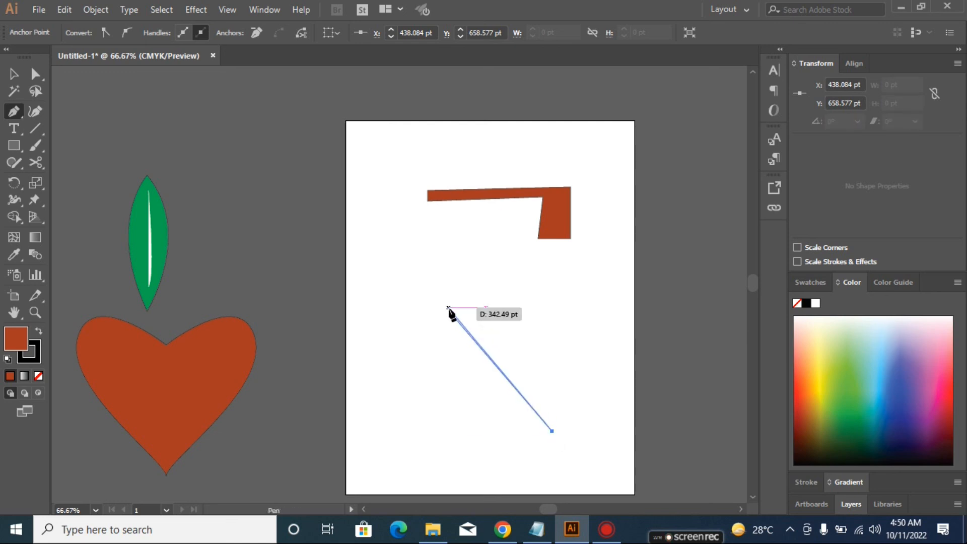
{"action": "left_click", "coordinate": [453, 315]}
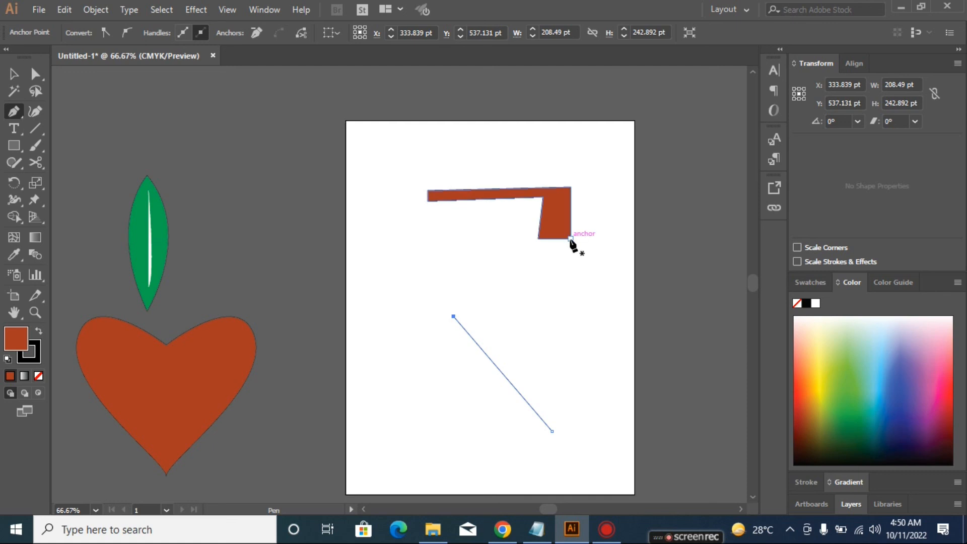
- Draw an open right-angled Pen path beside the diagonal line, with a horizontal segment about 153 pt long and a vertical one about 216 pt
{"action": "left_click", "coordinate": [514, 317]}
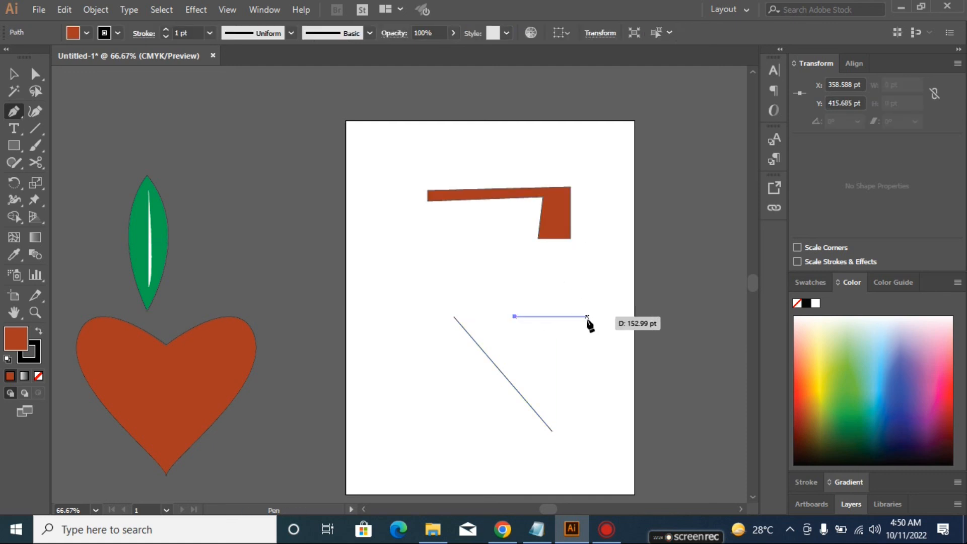
{"action": "left_click", "coordinate": [587, 316]}
{"action": "left_click", "coordinate": [587, 419]}
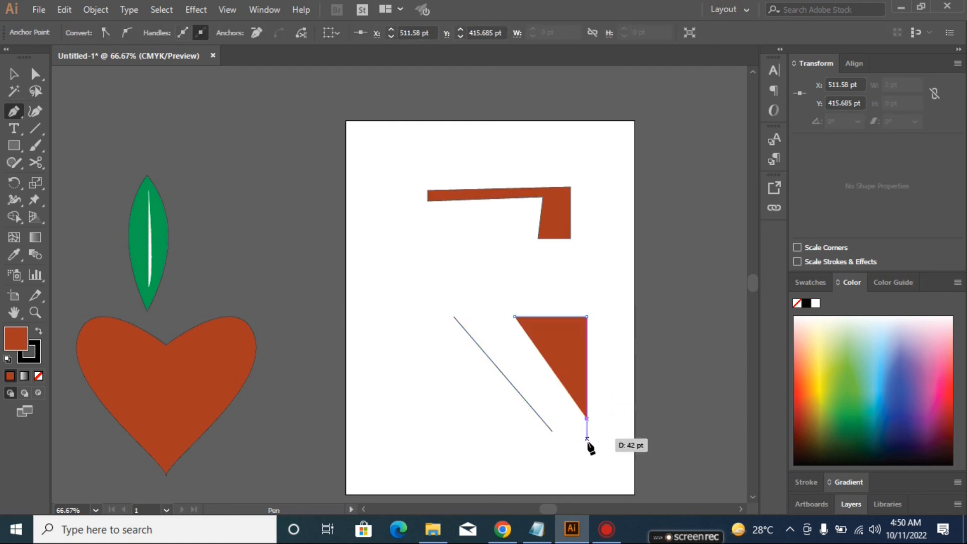
- Remove the new path's upper-right corner anchor, extend the path to a replacement anchor slightly farther right, and remove that anchor too
{"action": "left_click", "coordinate": [587, 317]}
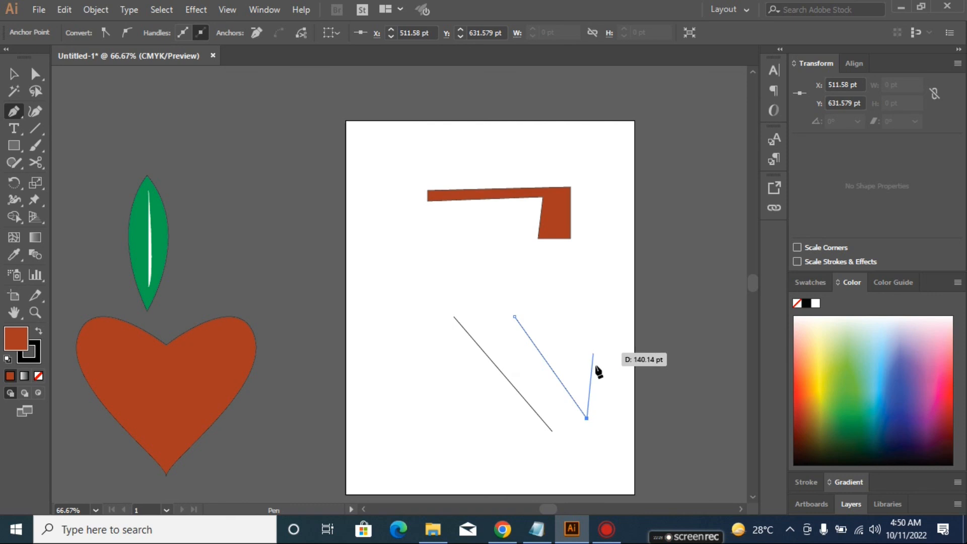
{"action": "left_click", "coordinate": [602, 316]}
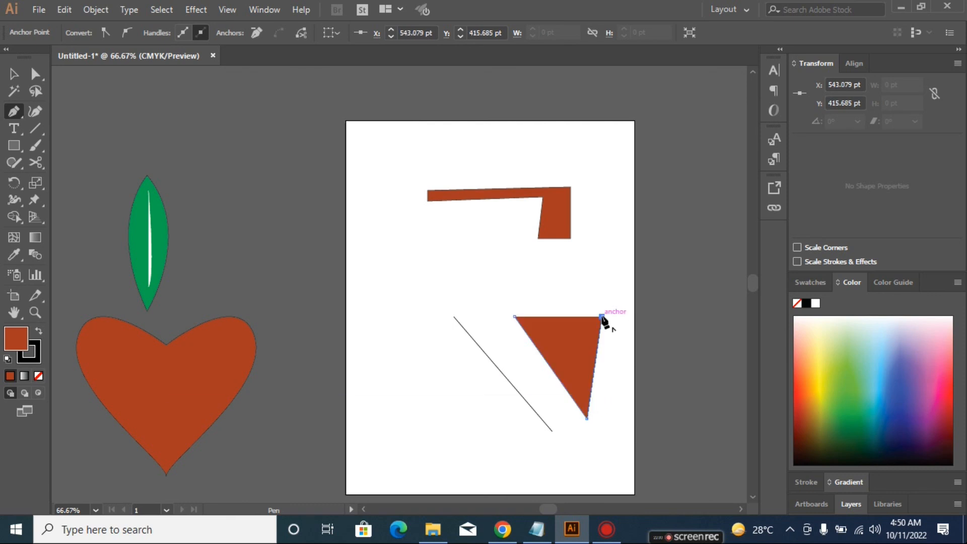
{"action": "left_click", "coordinate": [602, 317]}
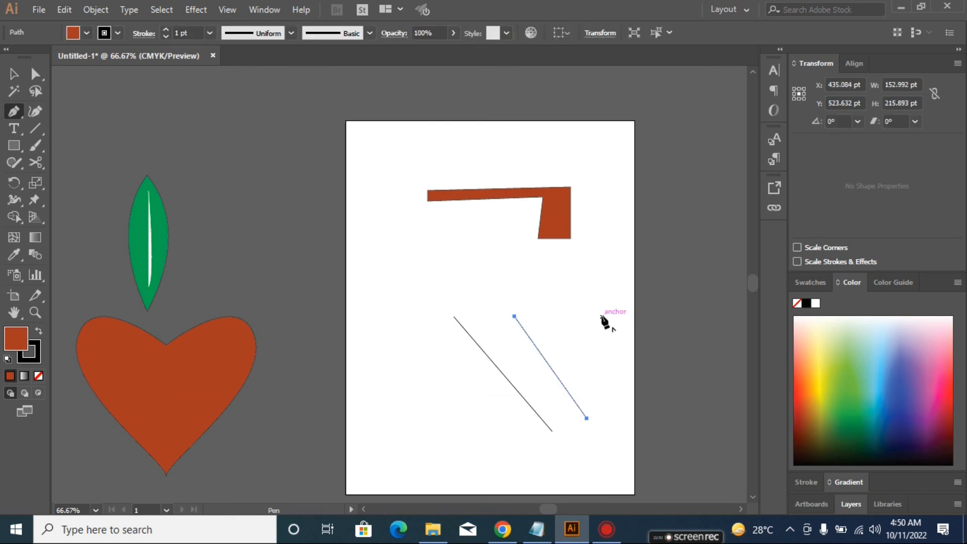
- Delete the L shape, both diagonal lines and the stray points from the artboard
{"action": "key", "text": "ctrl+a"}
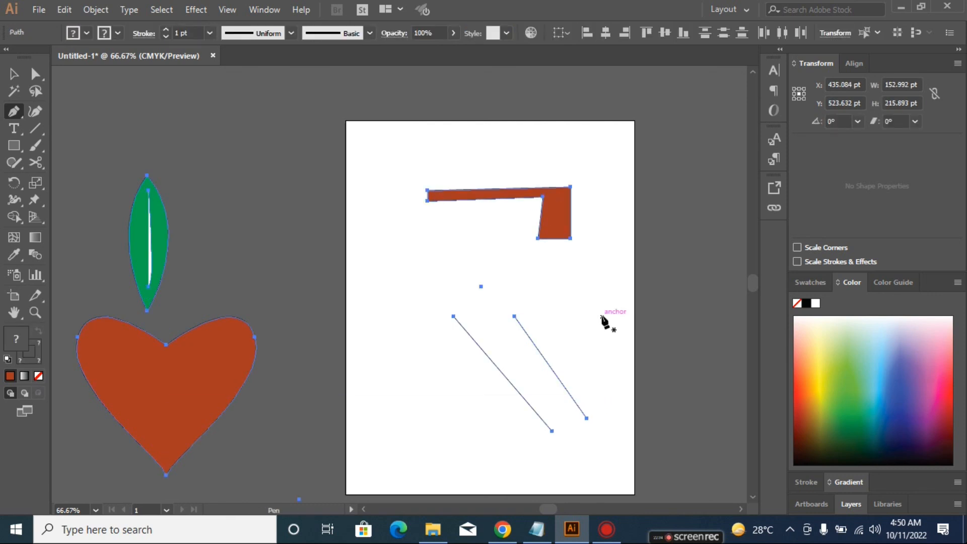
{"action": "left_click", "coordinate": [598, 289]}
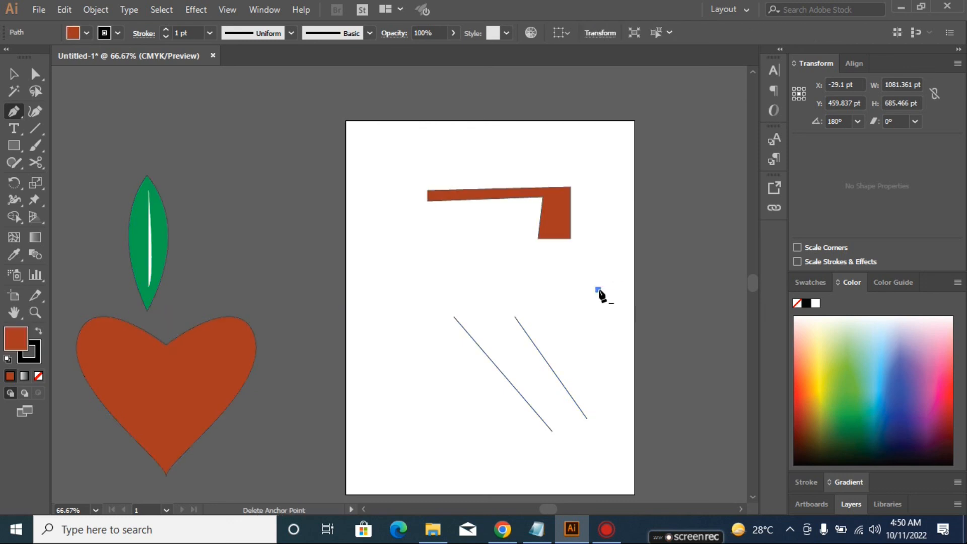
{"action": "left_click", "coordinate": [35, 74]}
{"action": "left_click_drag", "start_coordinate": [378, 150], "coordinate": [650, 443]}
{"action": "key", "text": "Delete"}
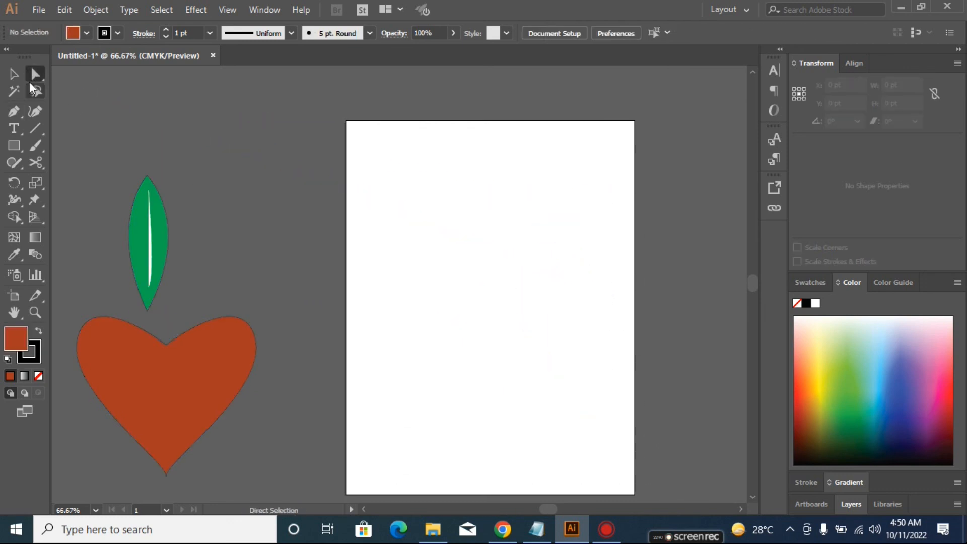
- Draw a wavy Pen curve across the upper artboard, from the right edge at Y about 51 pt to the left edge at about 203 pt
{"action": "left_click", "coordinate": [14, 111]}
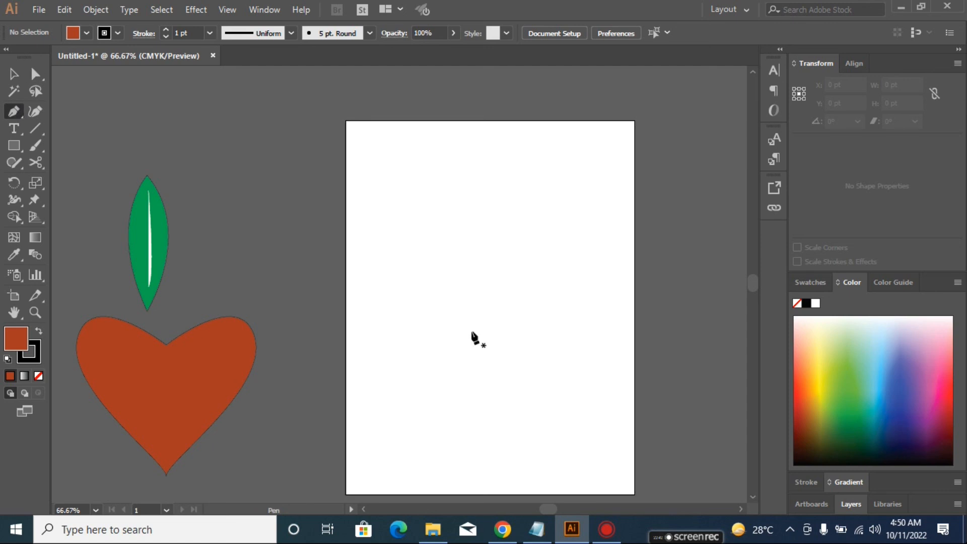
{"action": "left_click", "coordinate": [634, 145]}
{"action": "left_click_drag", "start_coordinate": [540, 194], "coordinate": [461, 188]}
{"action": "left_click_drag", "start_coordinate": [380, 156], "coordinate": [345, 181]}
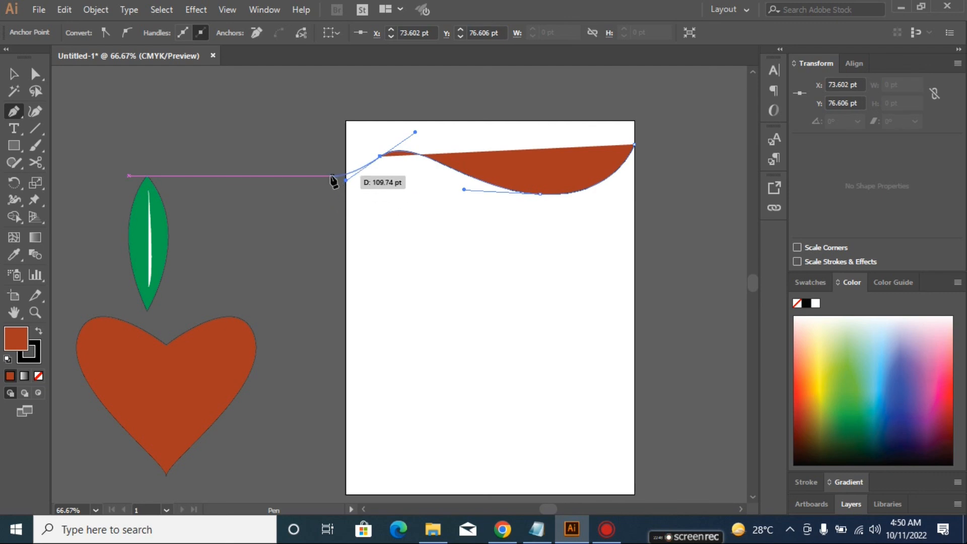
{"action": "left_click", "coordinate": [345, 215]}
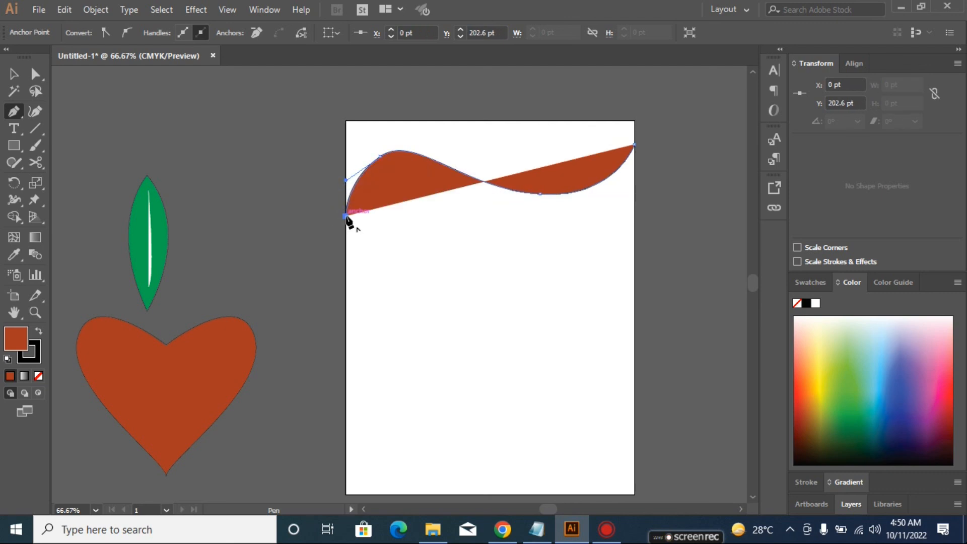
- Close the wavy curve into a filled header shape by way of the artboard's top-left and top-right corners
{"action": "left_click", "coordinate": [345, 120]}
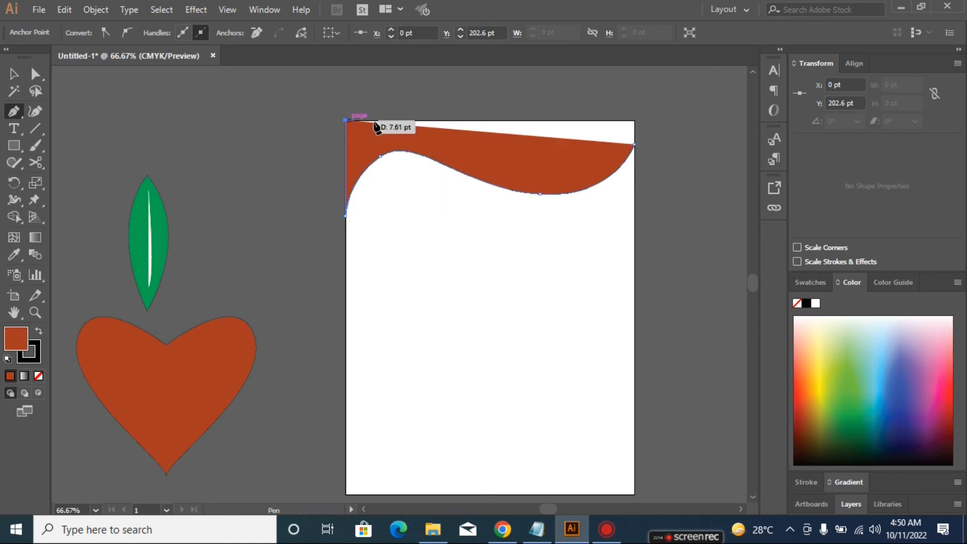
{"action": "left_click", "coordinate": [634, 120]}
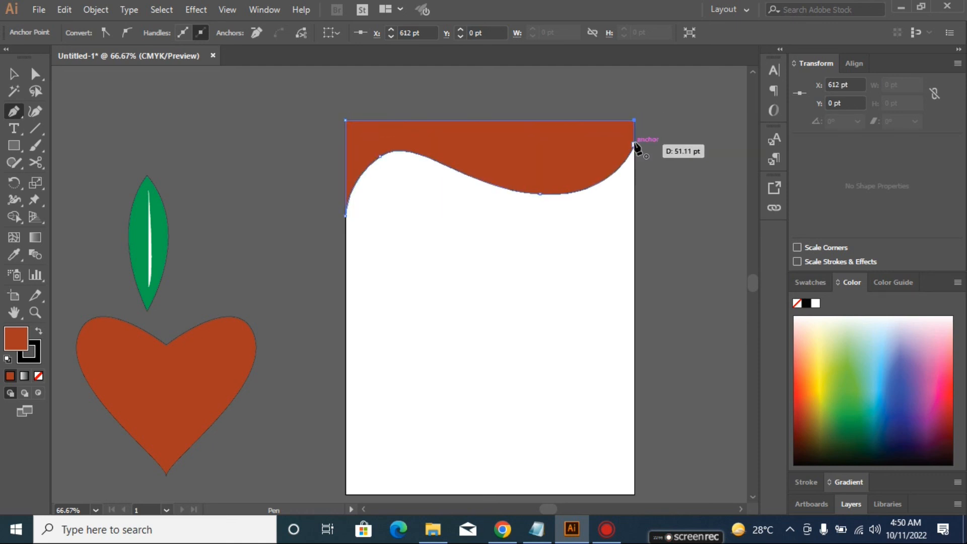
{"action": "left_click", "coordinate": [634, 145]}
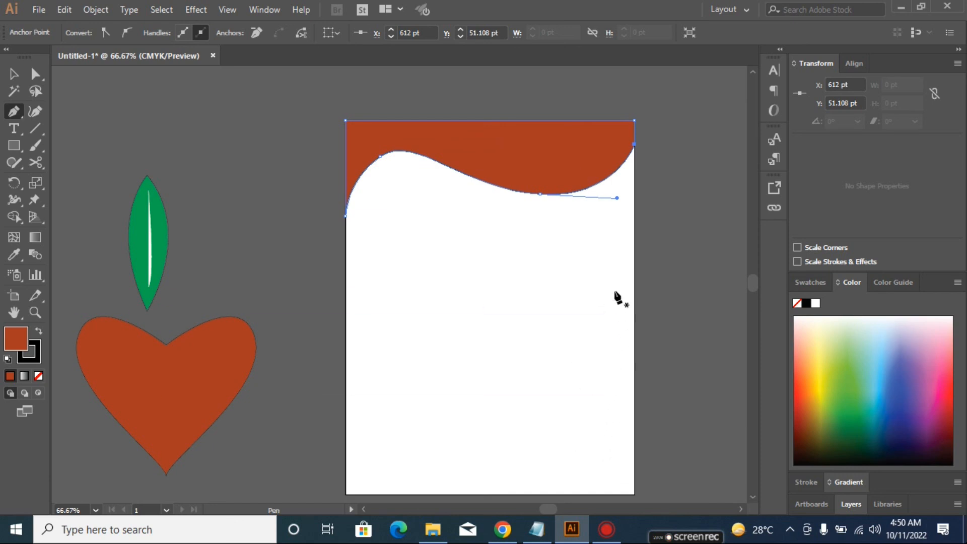
- Draw a wavy Pen curve across the lower artboard, from the right edge down to the bottom-left corner
{"action": "left_click", "coordinate": [634, 384]}
{"action": "left_click_drag", "start_coordinate": [581, 444], "coordinate": [513, 464]}
{"action": "left_click_drag", "start_coordinate": [446, 432], "coordinate": [344, 475]}
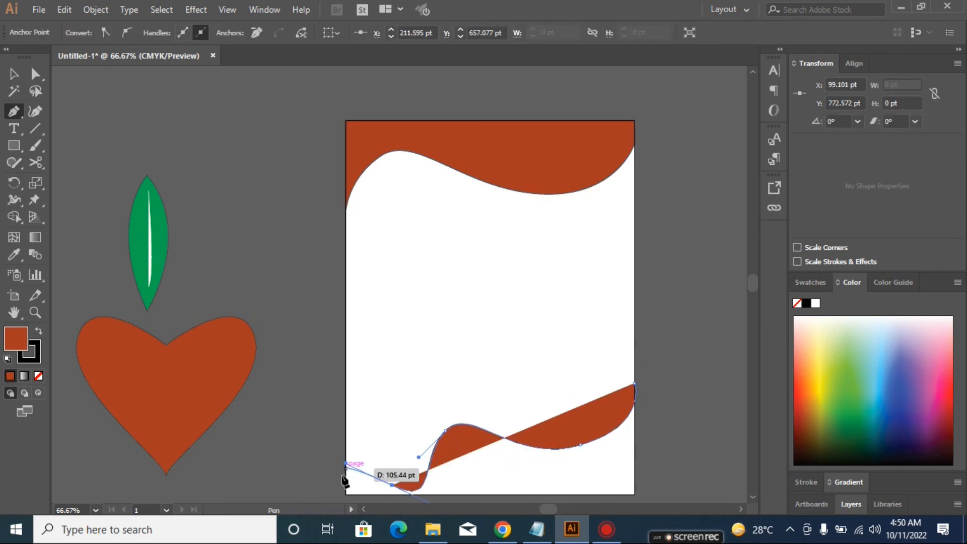
{"action": "left_click", "coordinate": [345, 494]}
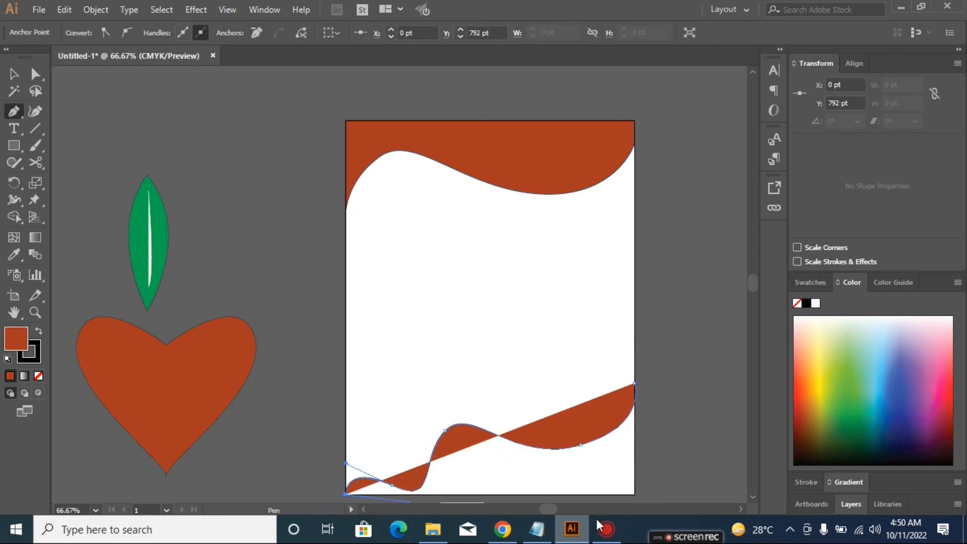
- Extend the lower wavy path through the artboard's bottom-right corner and up the right edge to Y about 602 pt
{"action": "left_click", "coordinate": [634, 494]}
{"action": "left_click", "coordinate": [634, 405]}
{"action": "left_click_drag", "start_coordinate": [635, 407], "coordinate": [609, 395]}
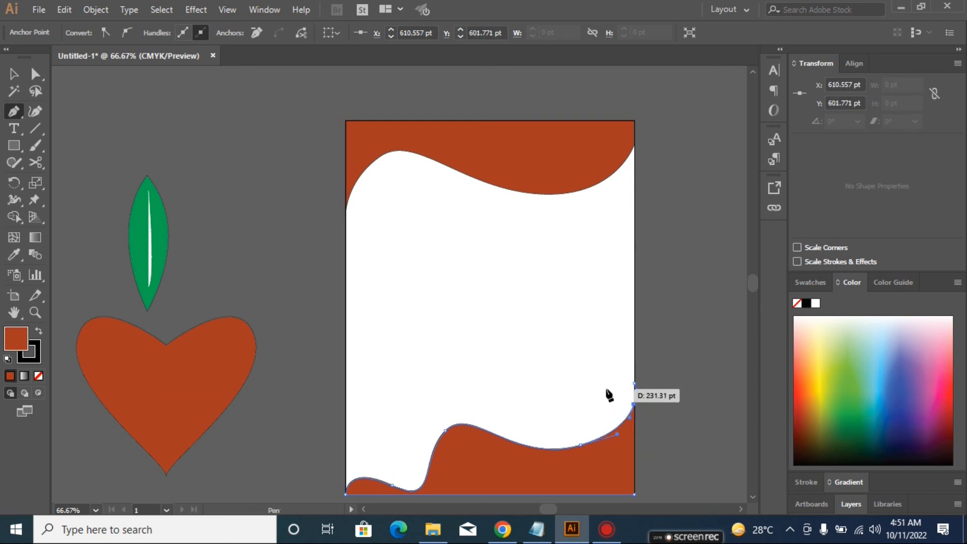